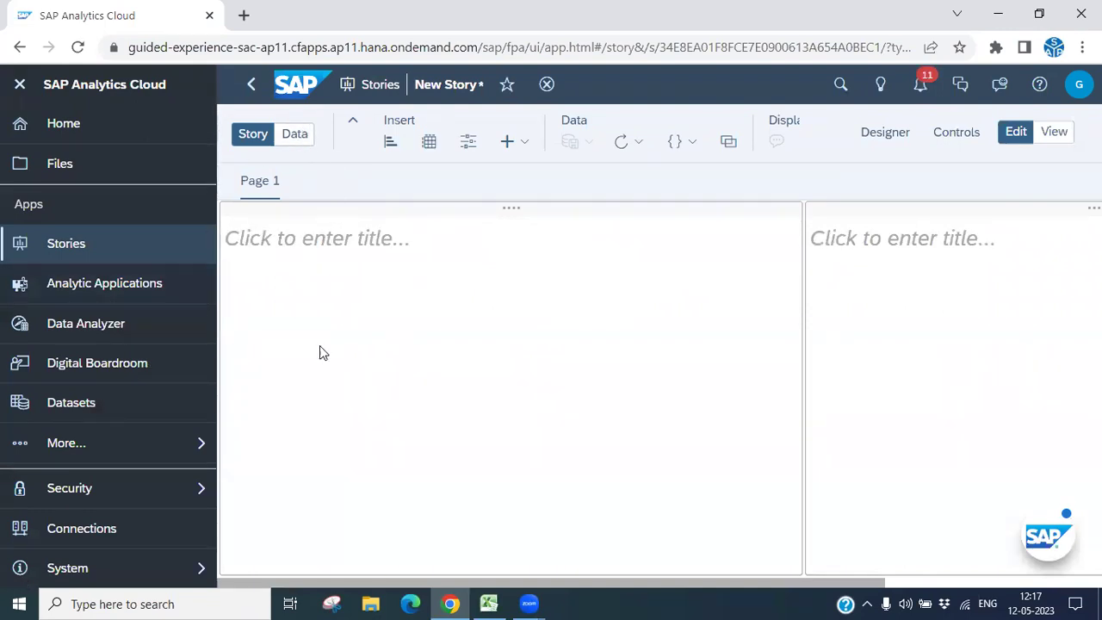
mouse_move(248, 186)
left_click_drag(682, 585, 725, 538)
left_click(522, 214)
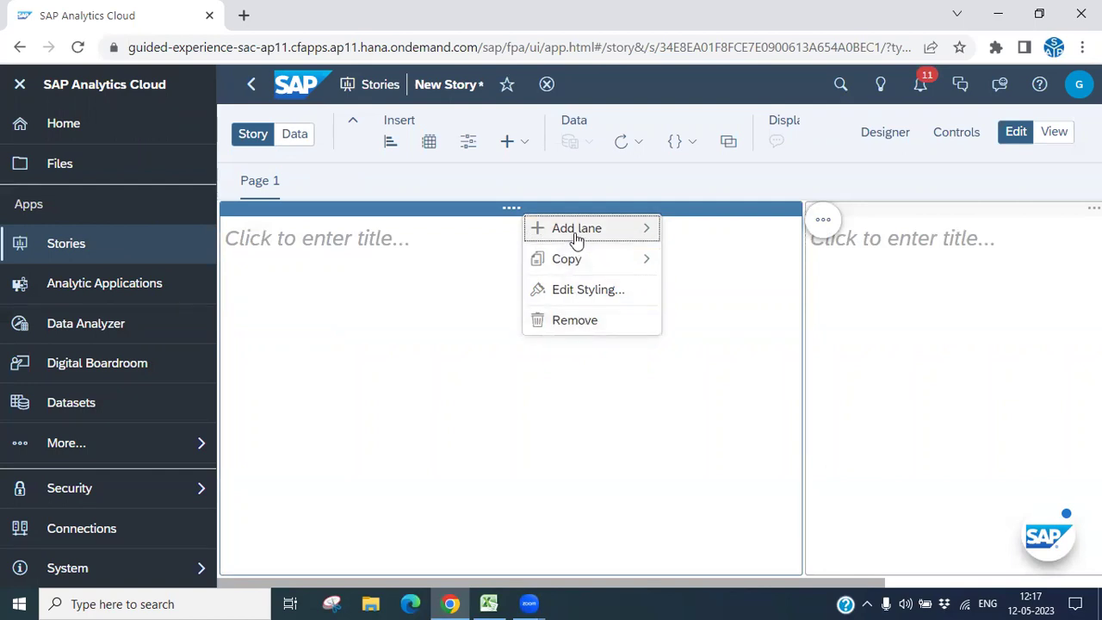
mouse_move(574, 237)
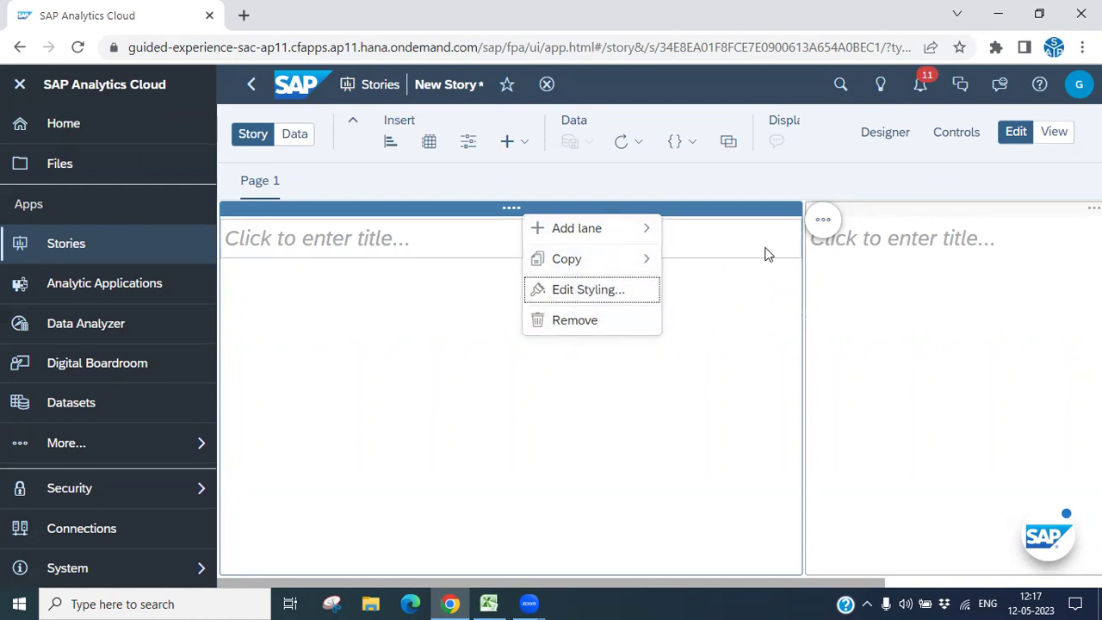
left_click(735, 353)
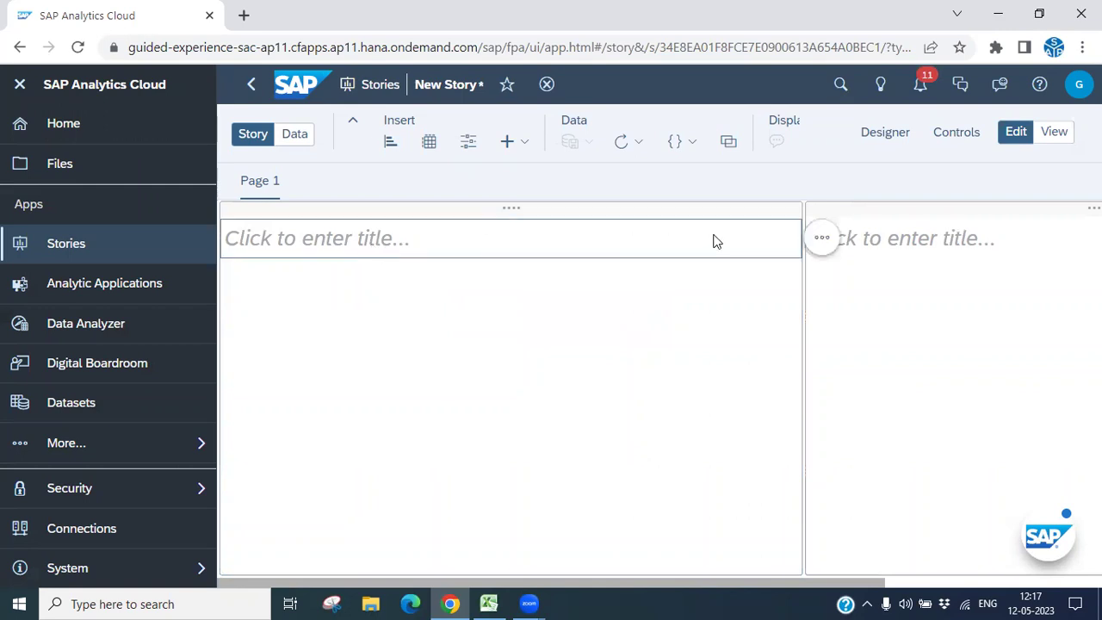
- Insert dynamic text with the Current User and Current Date story properties into the first lane's title
left_click(824, 240)
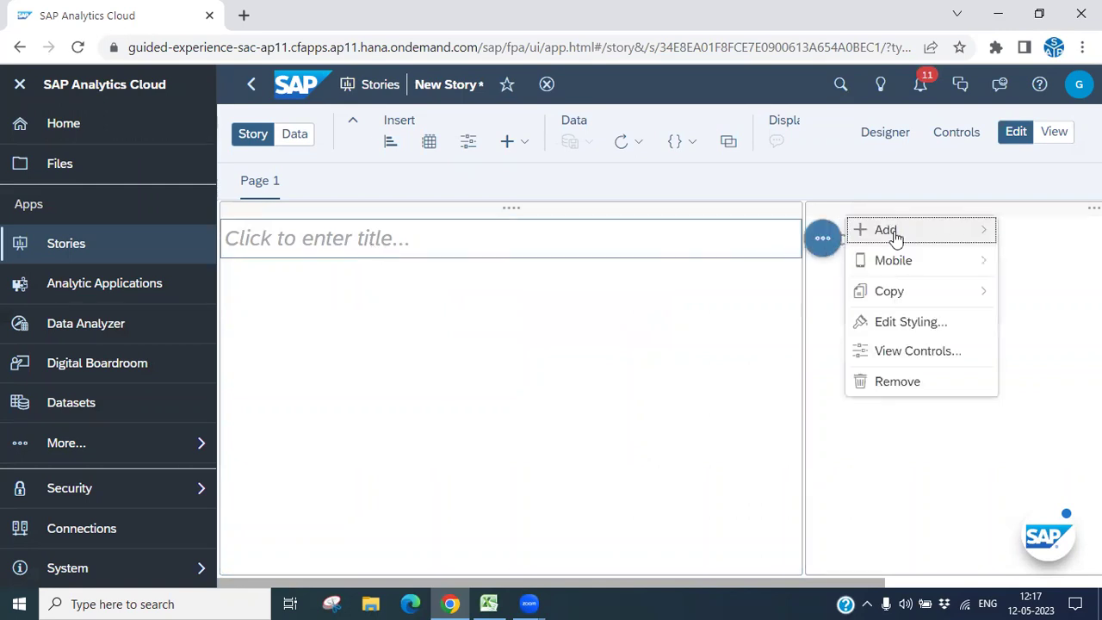
mouse_move(897, 238)
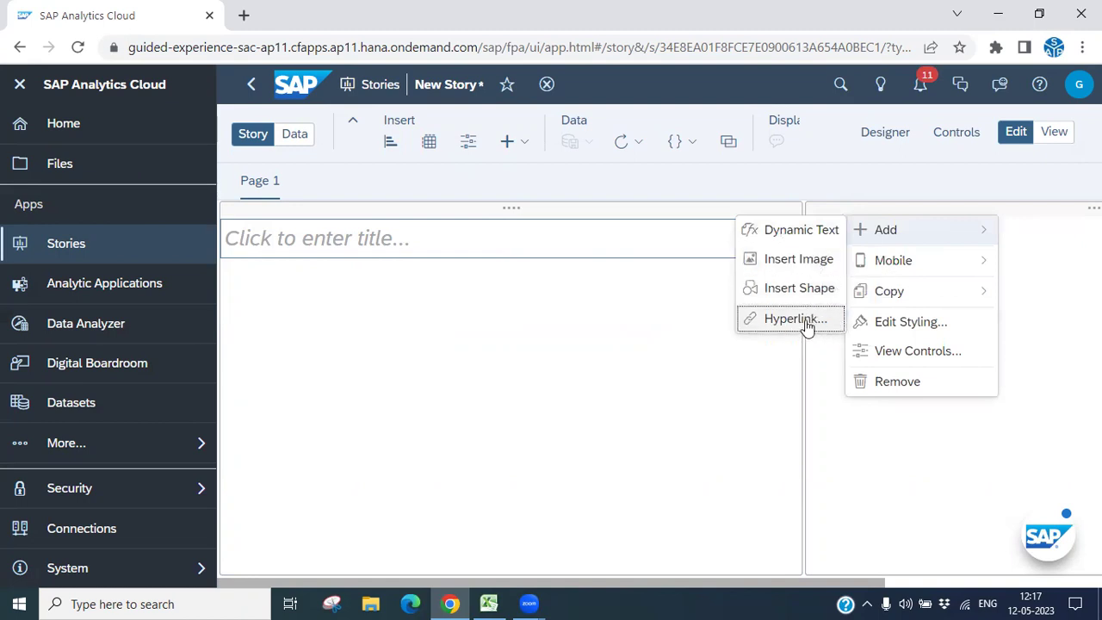
left_click(816, 235)
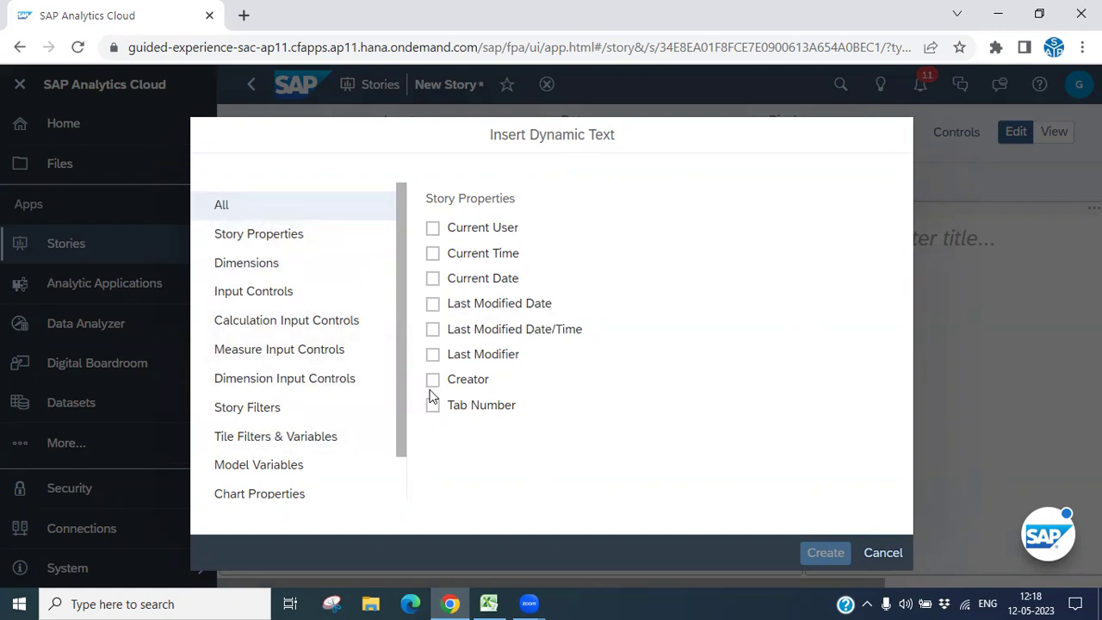
left_click(433, 229)
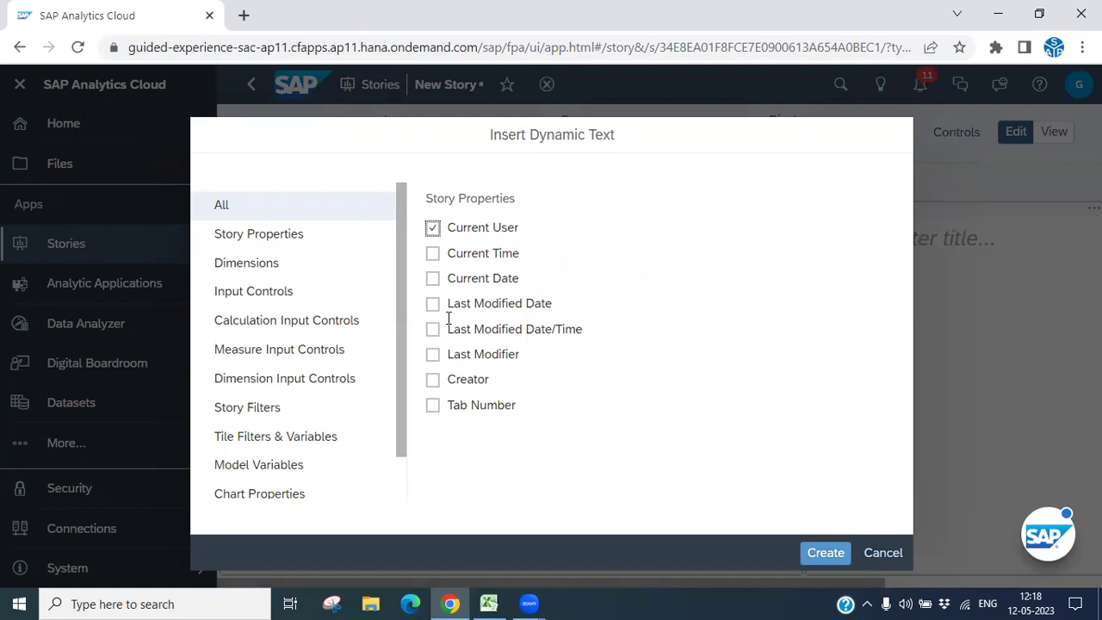
left_click(433, 278)
left_click(827, 553)
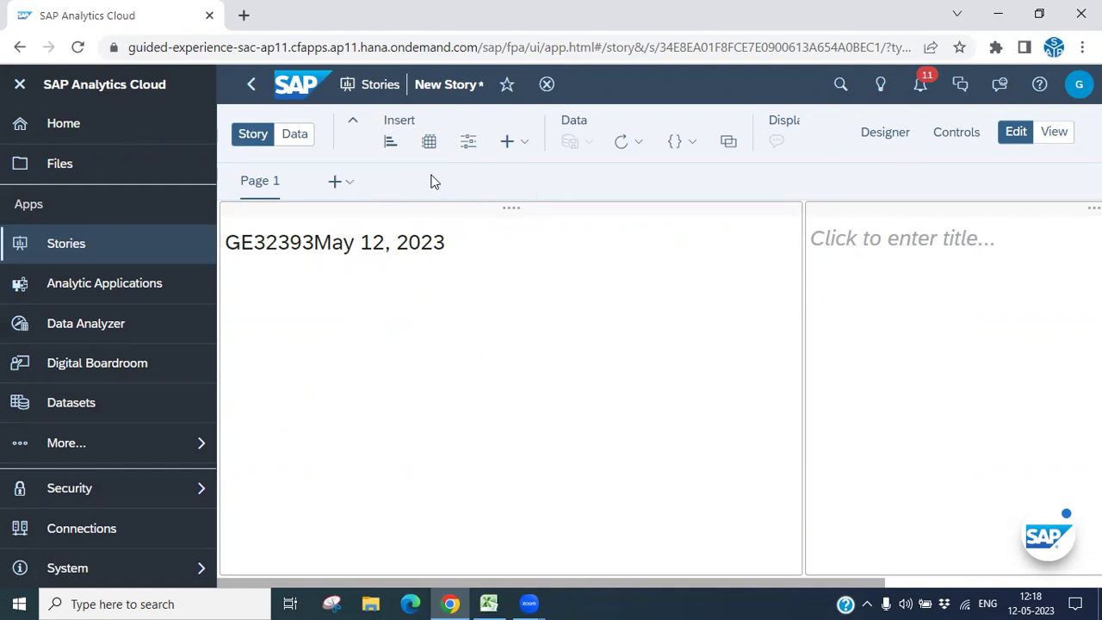
- Insert a chart in the first lane using the existing model Test_Sales_19th April from My Files as its data source
left_click(391, 150)
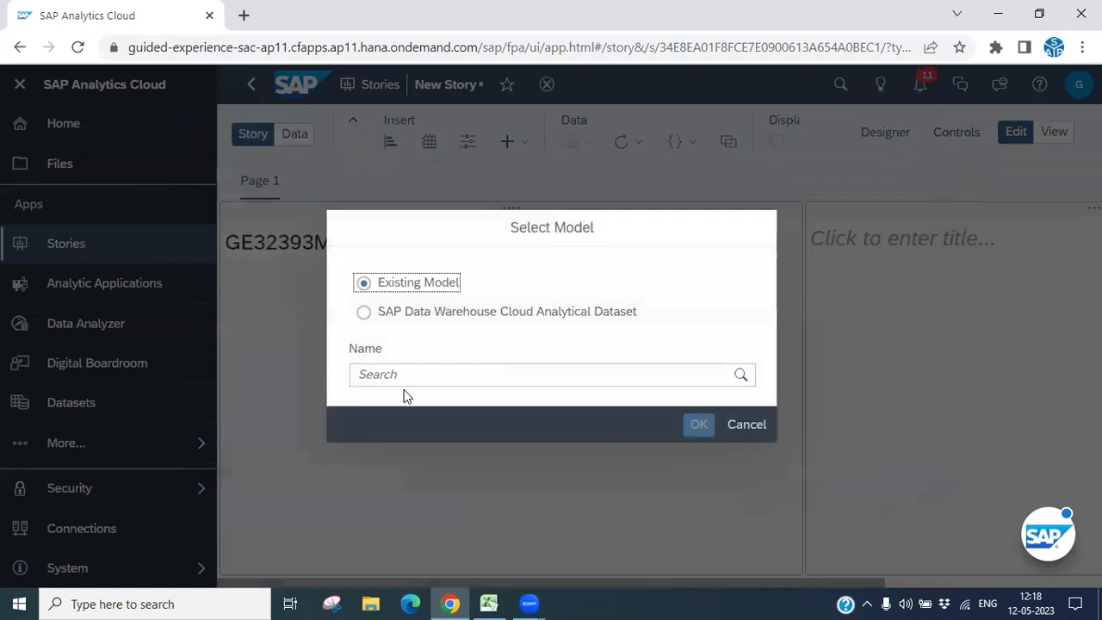
left_click(403, 383)
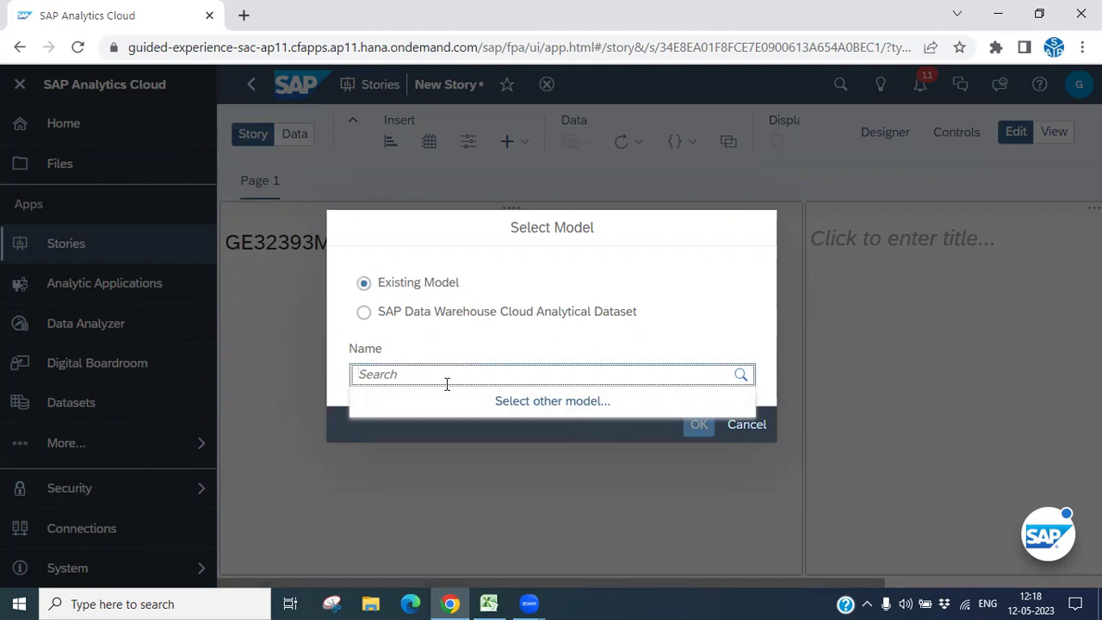
left_click(555, 401)
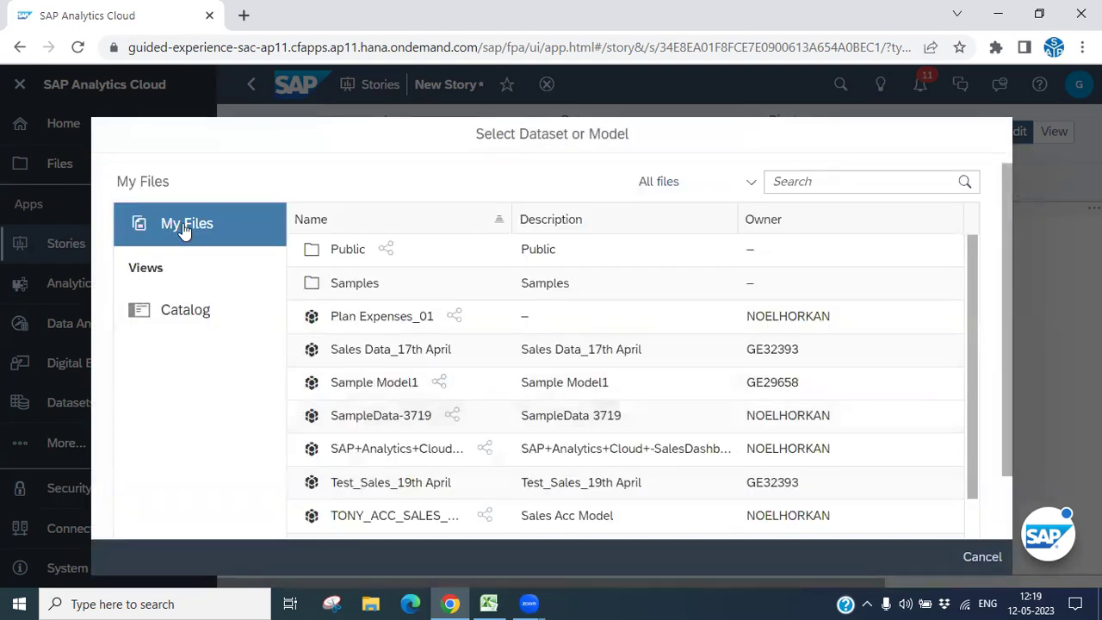
scroll(973, 283, "down", 2)
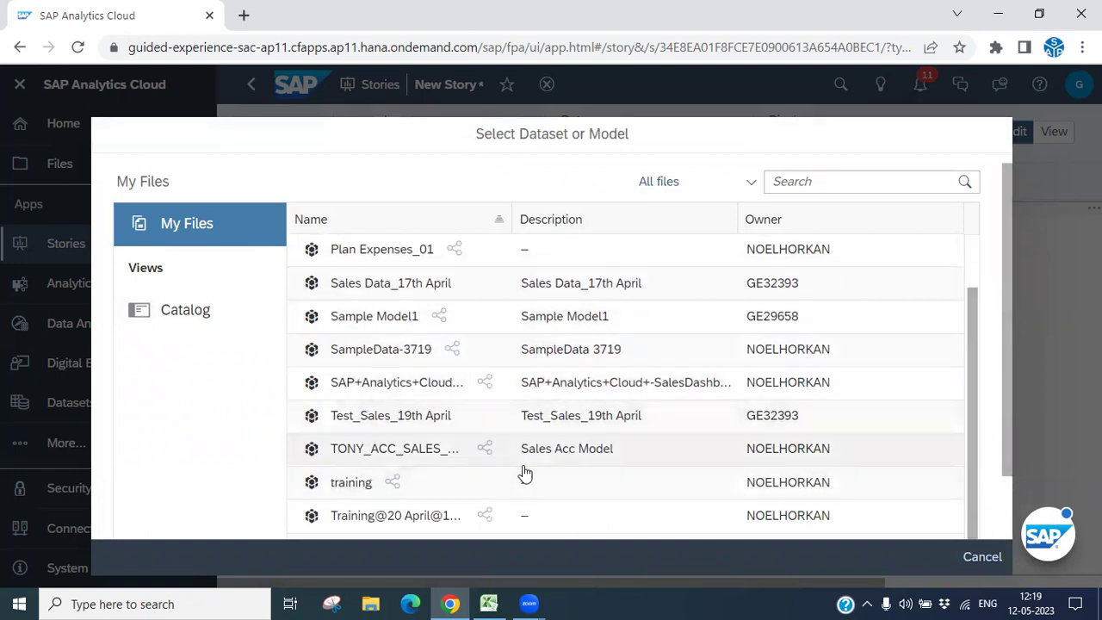
scroll(484, 488, "up", 1)
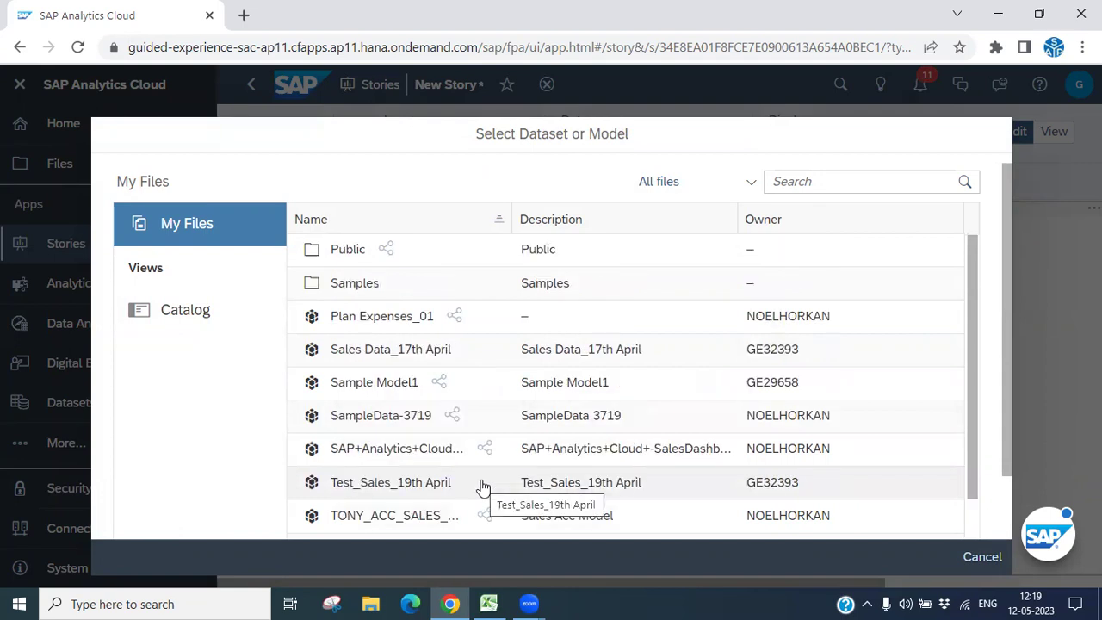
scroll(397, 496, "down", 1)
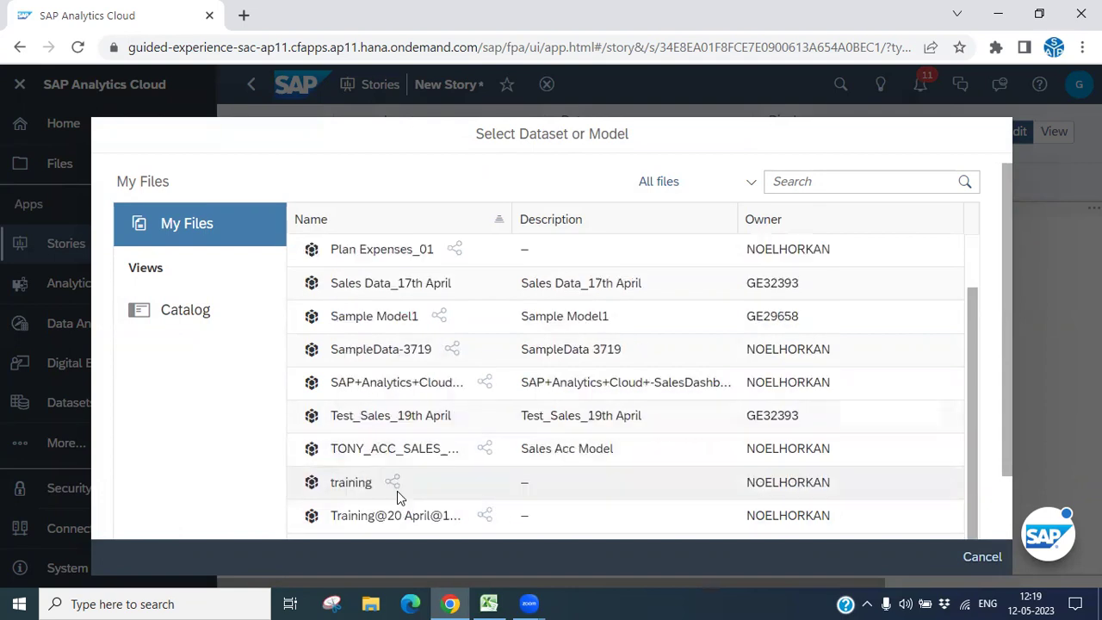
left_click(424, 419)
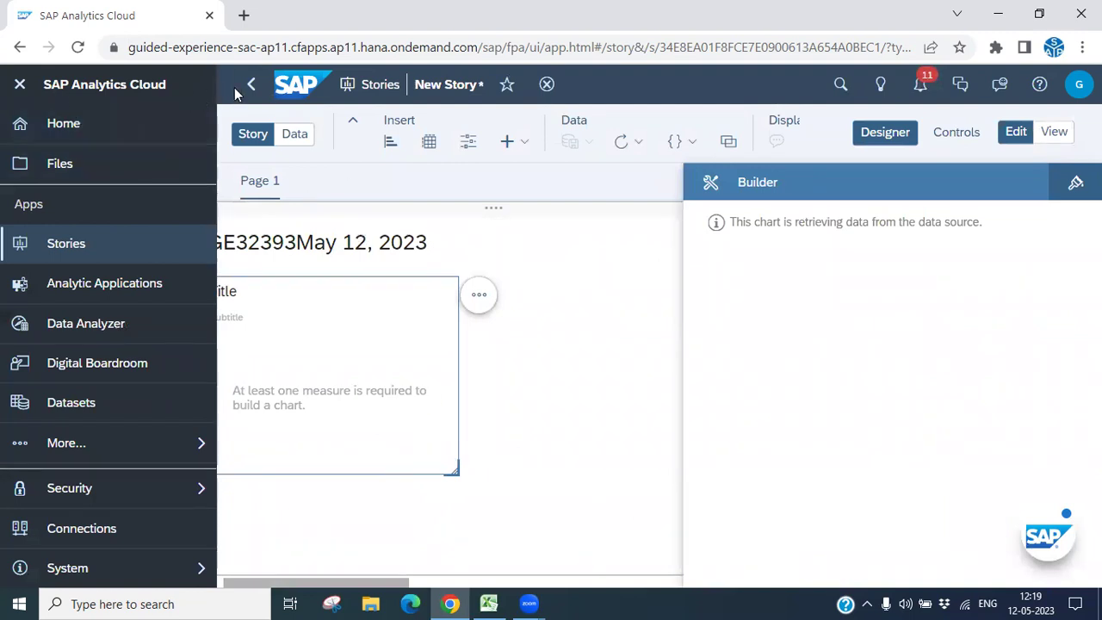
- Collapse the main navigation sidebar, keeping the unsaved story open on the first lane
left_click(74, 164)
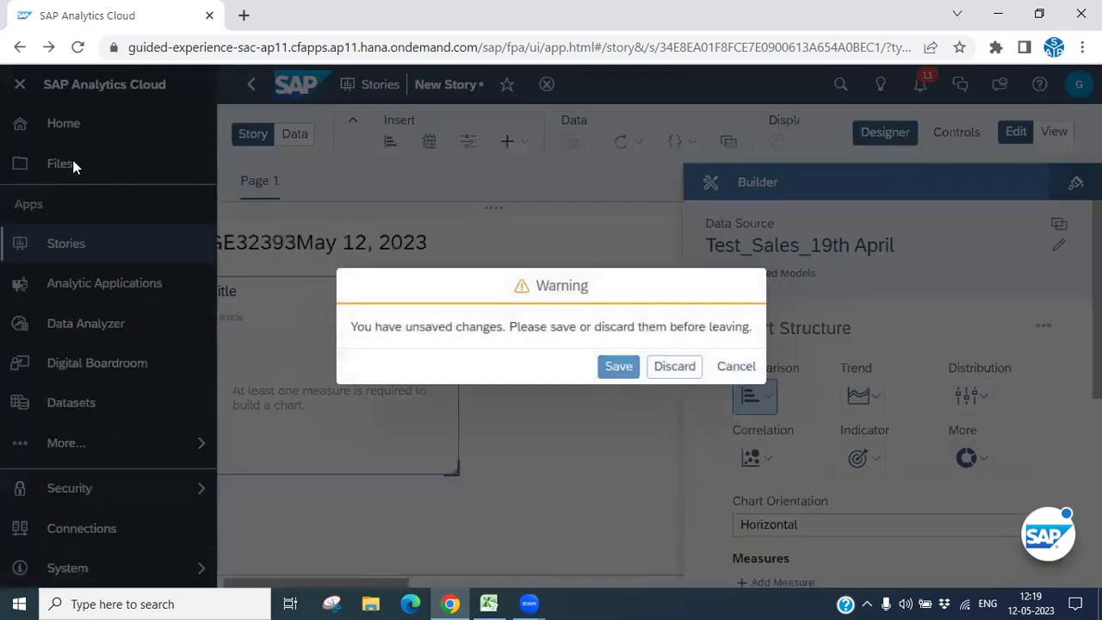
left_click(732, 370)
left_click(20, 83)
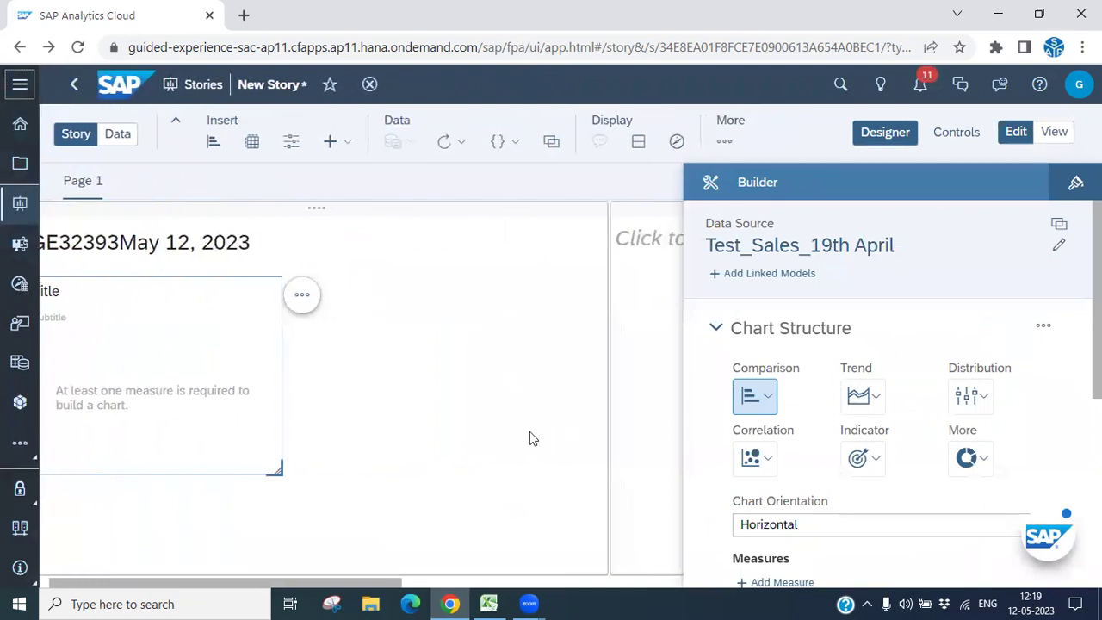
left_click_drag(352, 583, 150, 564)
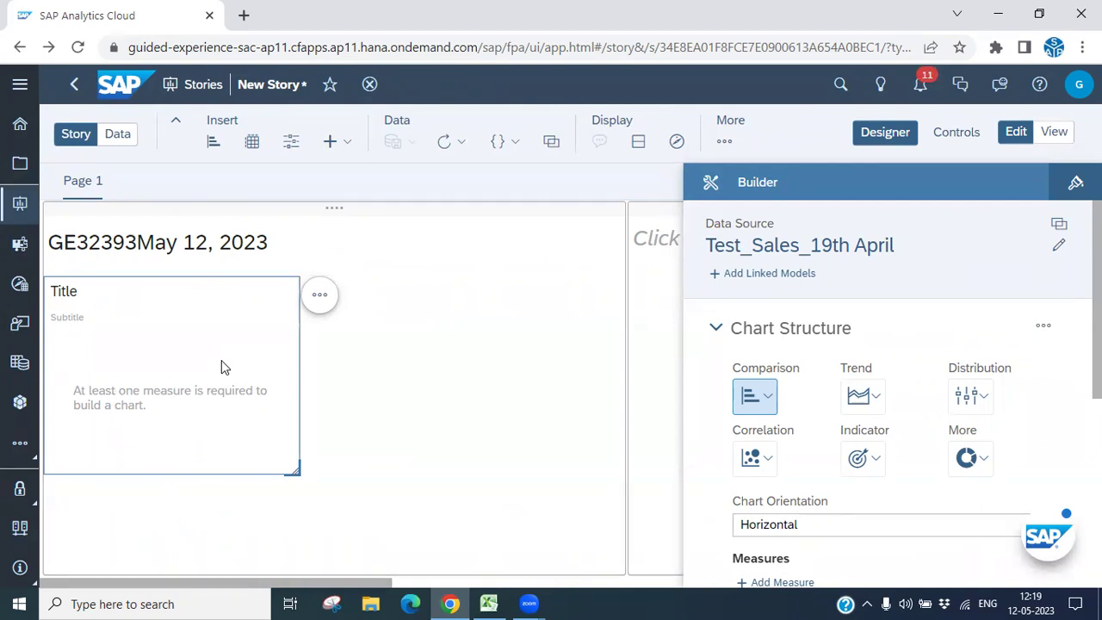
- View the empty chart in fullscreen with the Designer hidden, and return to the normal page layout
left_click(320, 297)
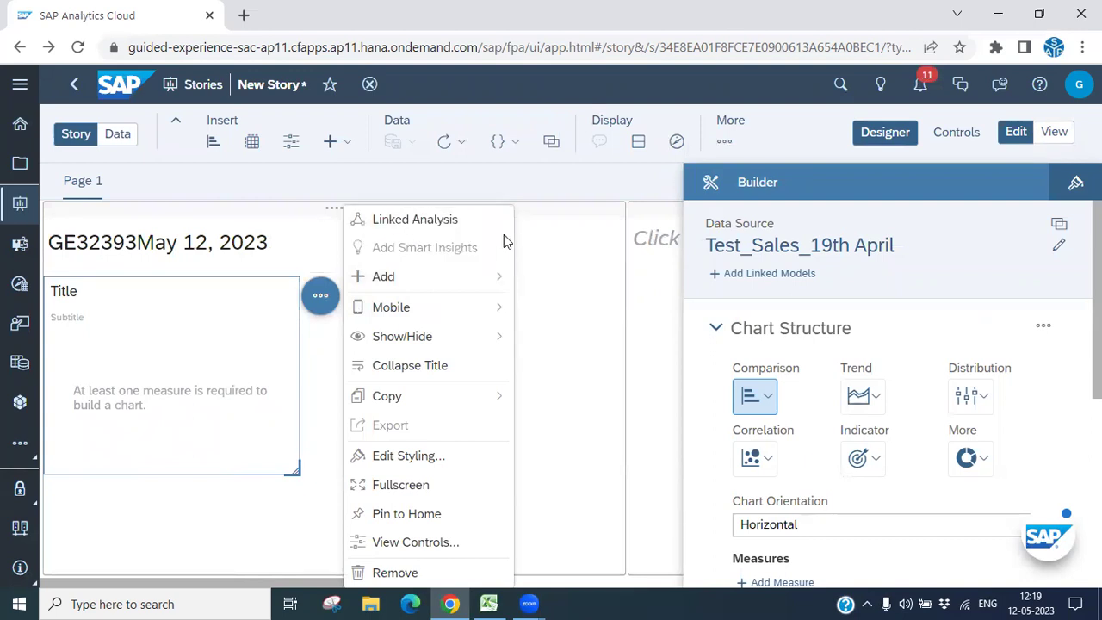
mouse_move(389, 277)
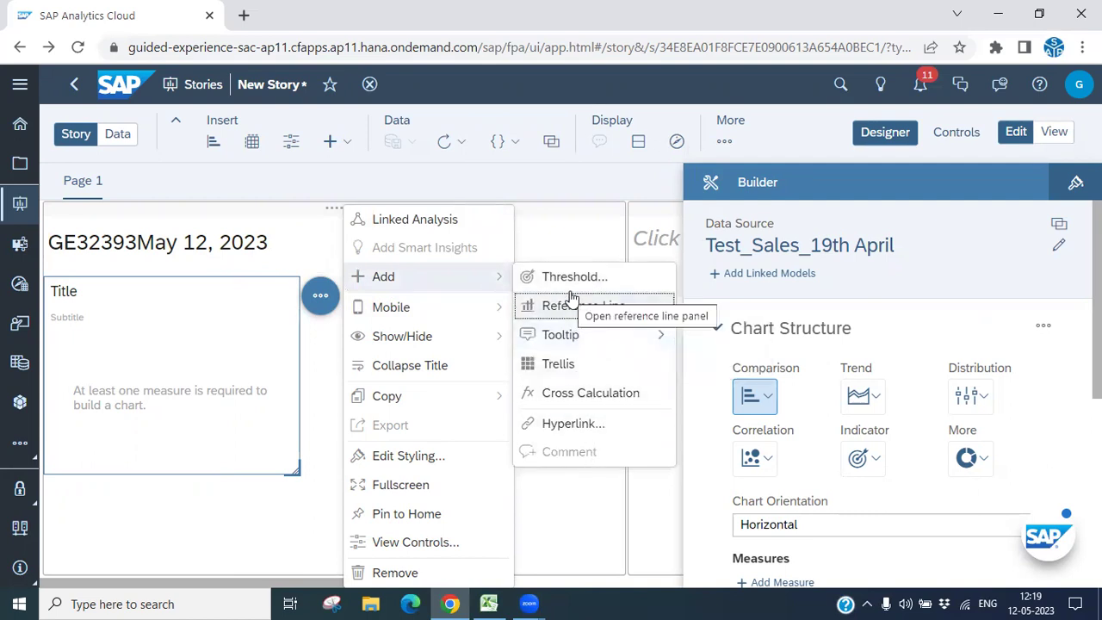
mouse_move(418, 321)
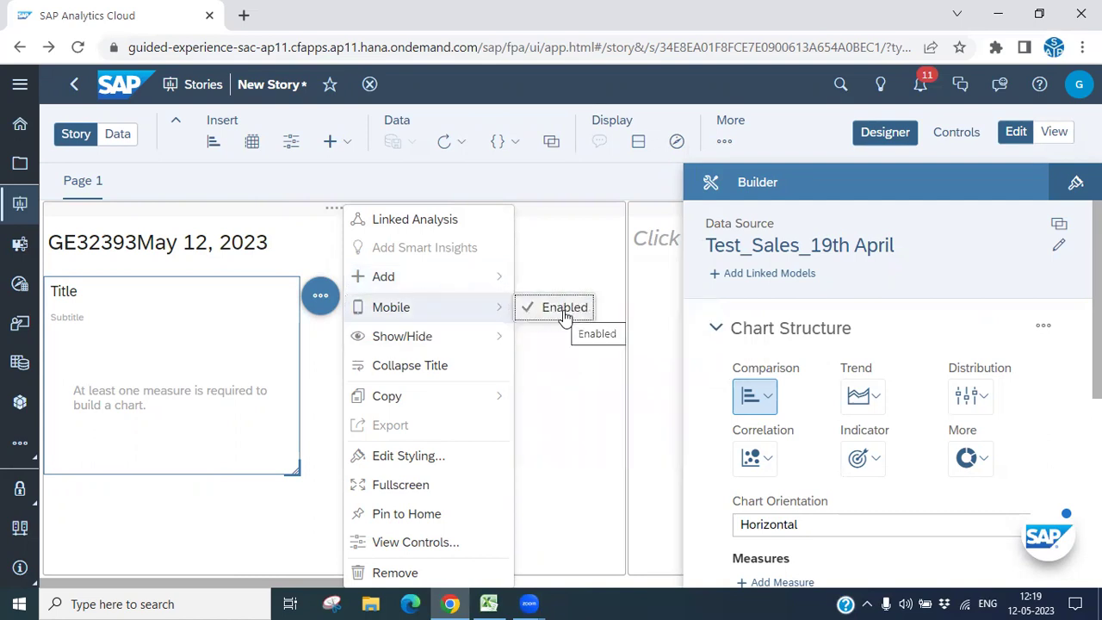
mouse_move(404, 348)
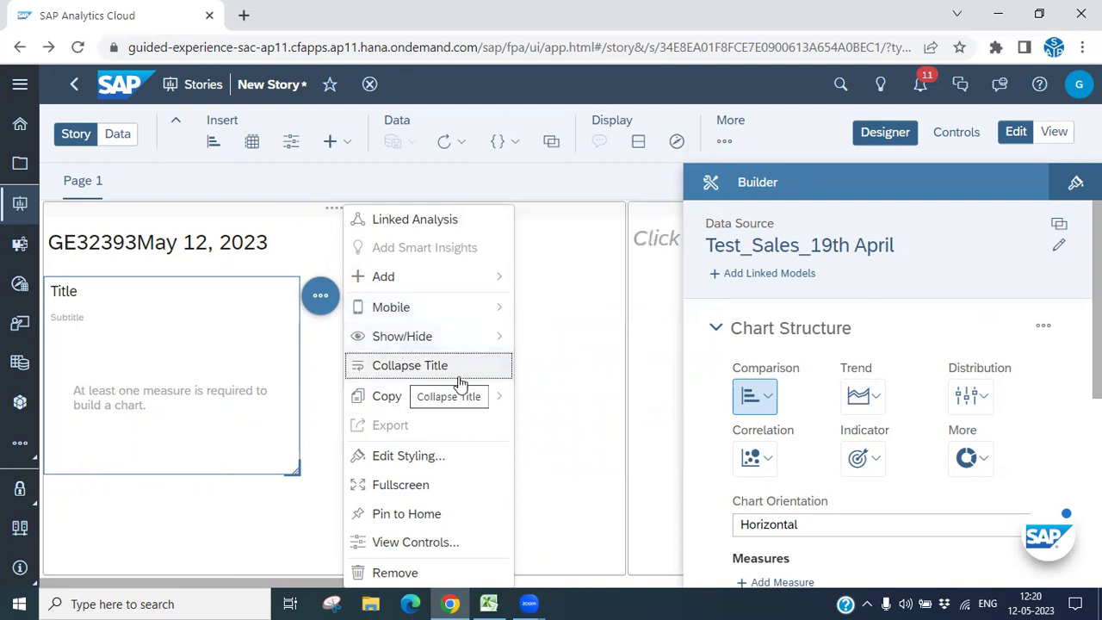
mouse_move(389, 411)
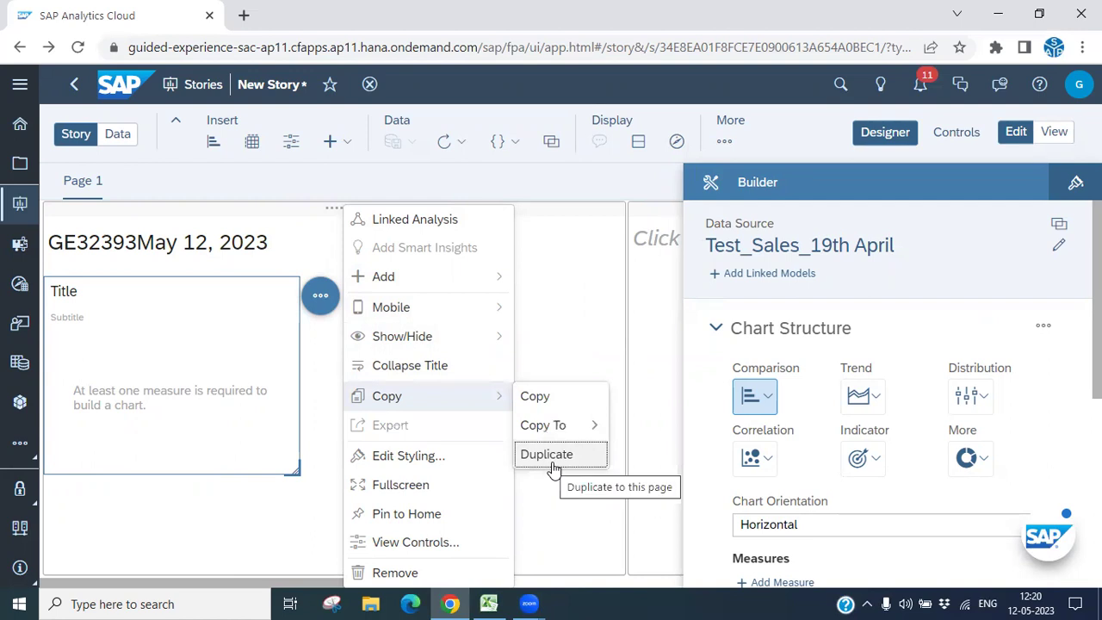
left_click(419, 499)
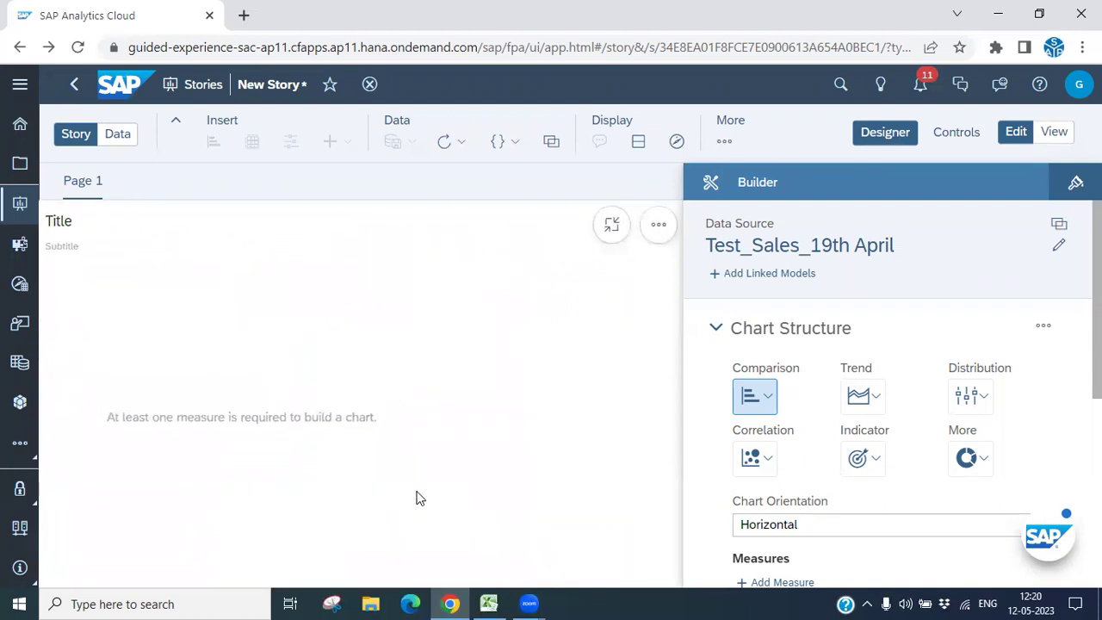
left_click(882, 135)
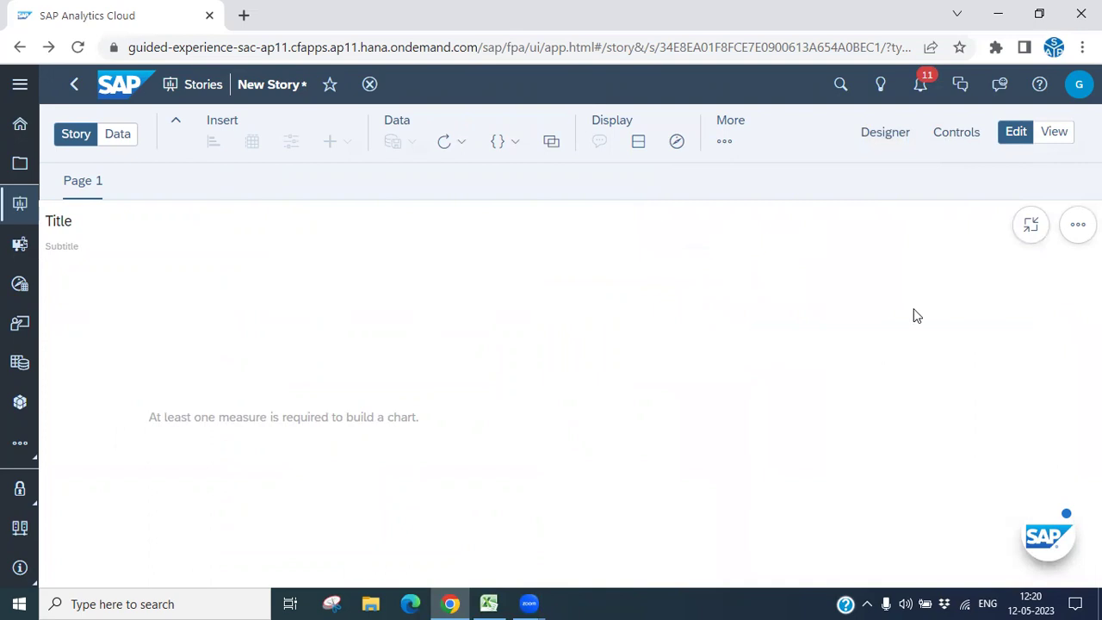
left_click(1031, 231)
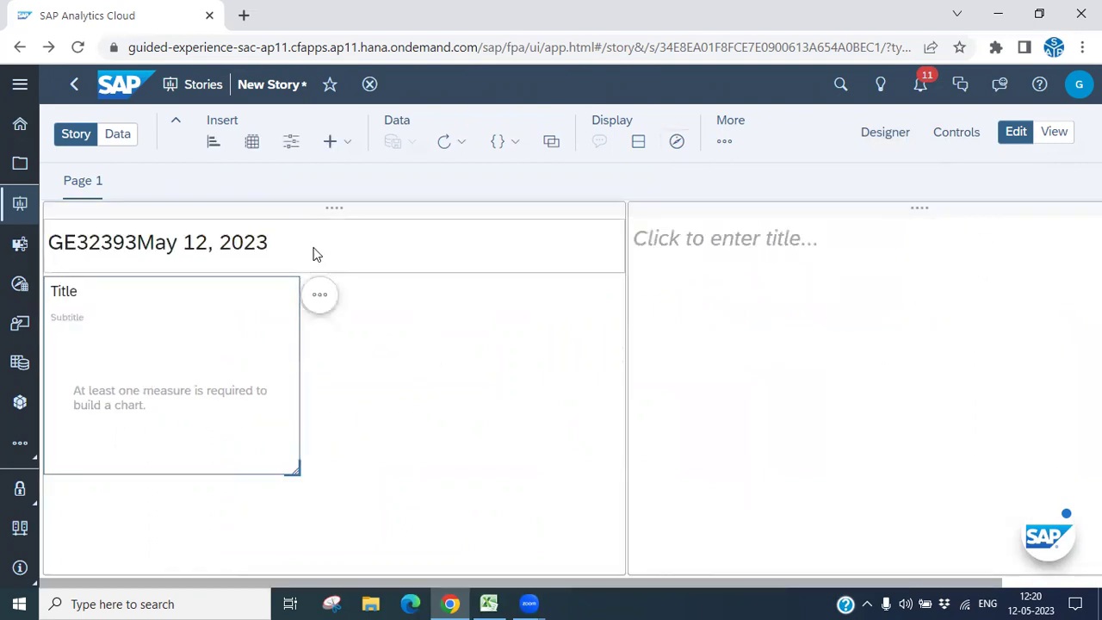
left_click(320, 301)
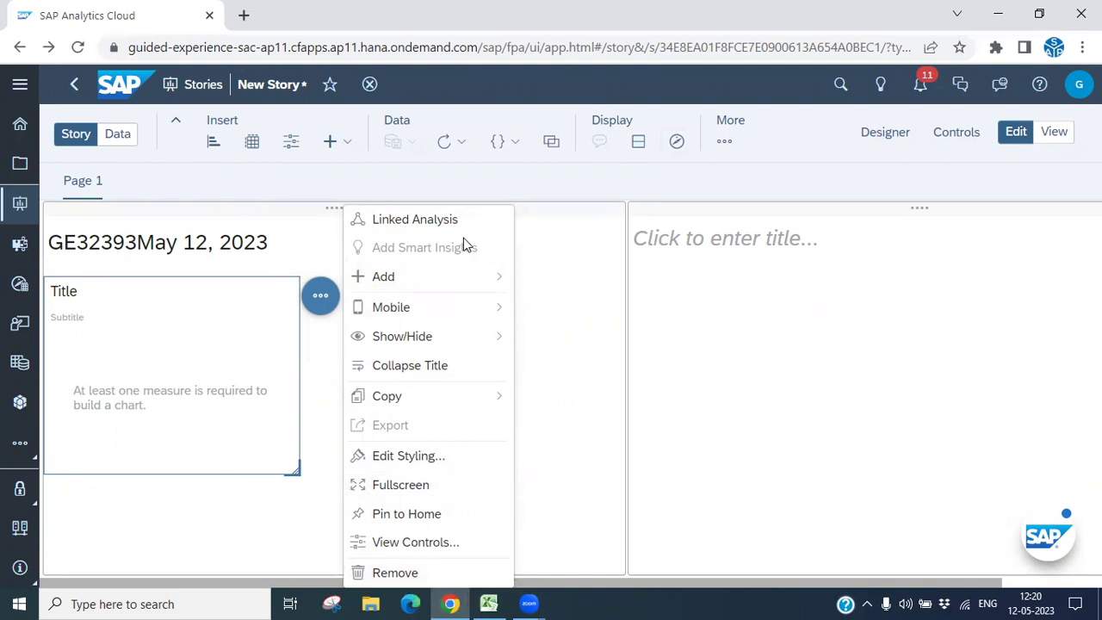
left_click(215, 538)
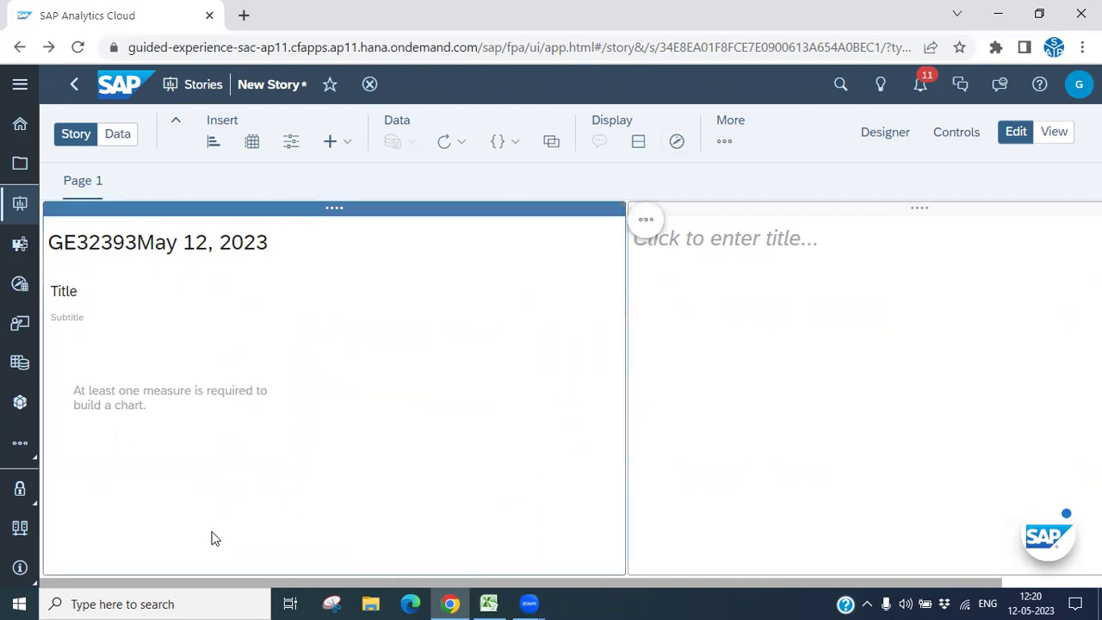
left_click(159, 388)
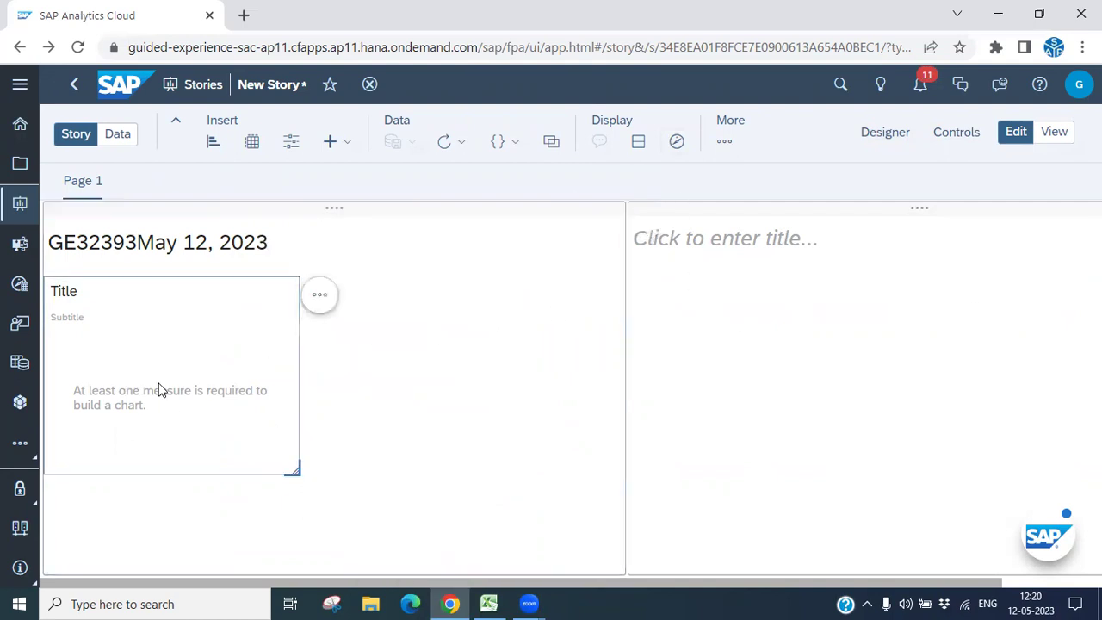
left_click(319, 301)
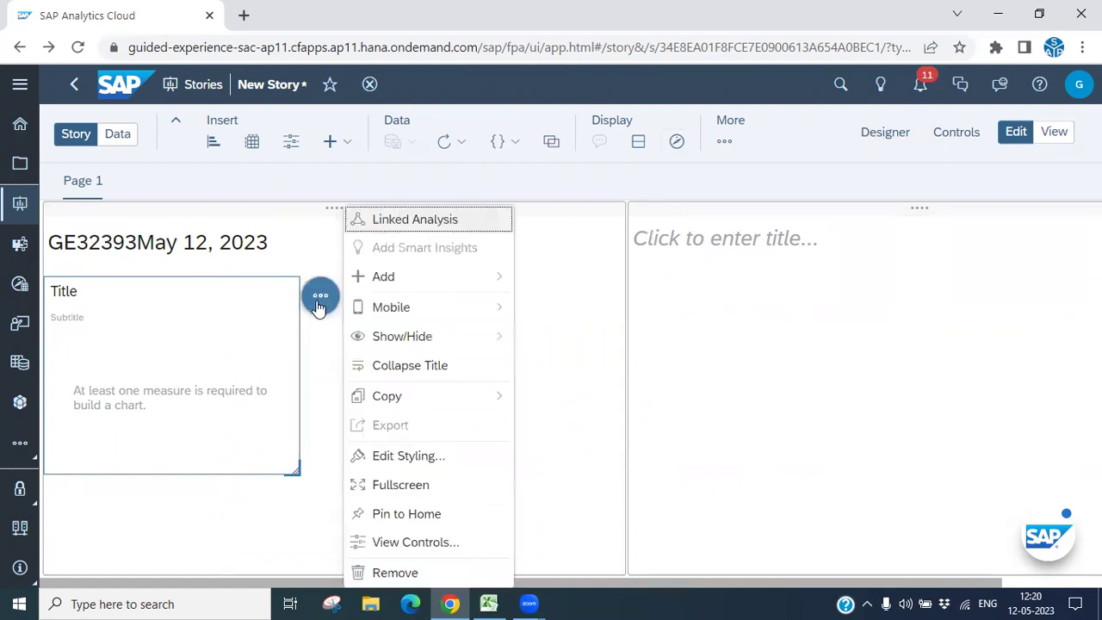
left_click(68, 317)
left_click(90, 318)
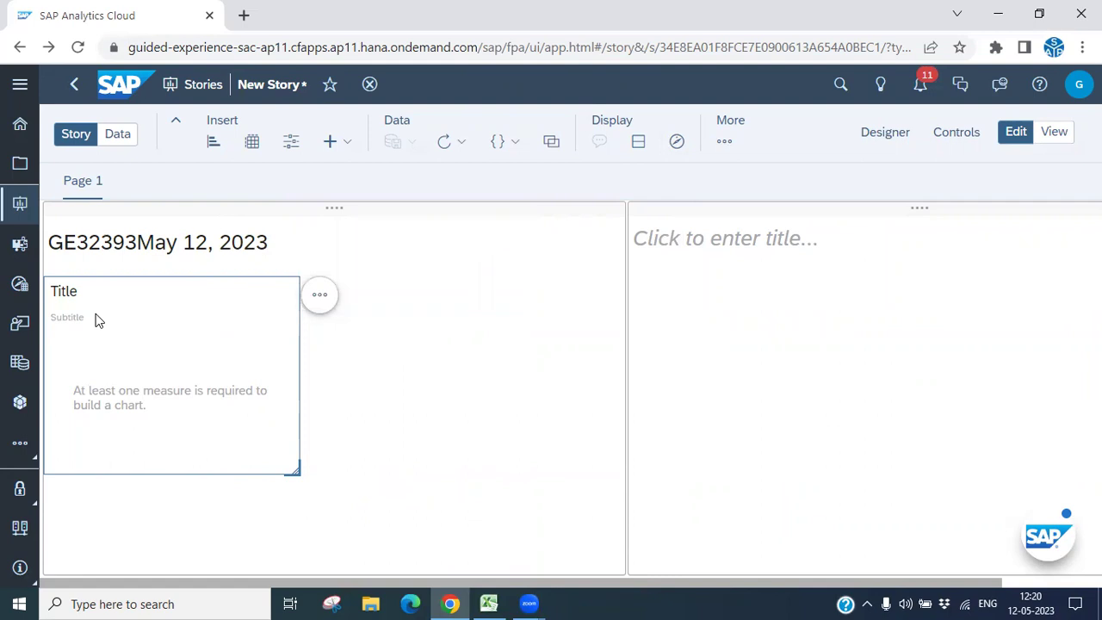
left_click(73, 324)
left_click(317, 298)
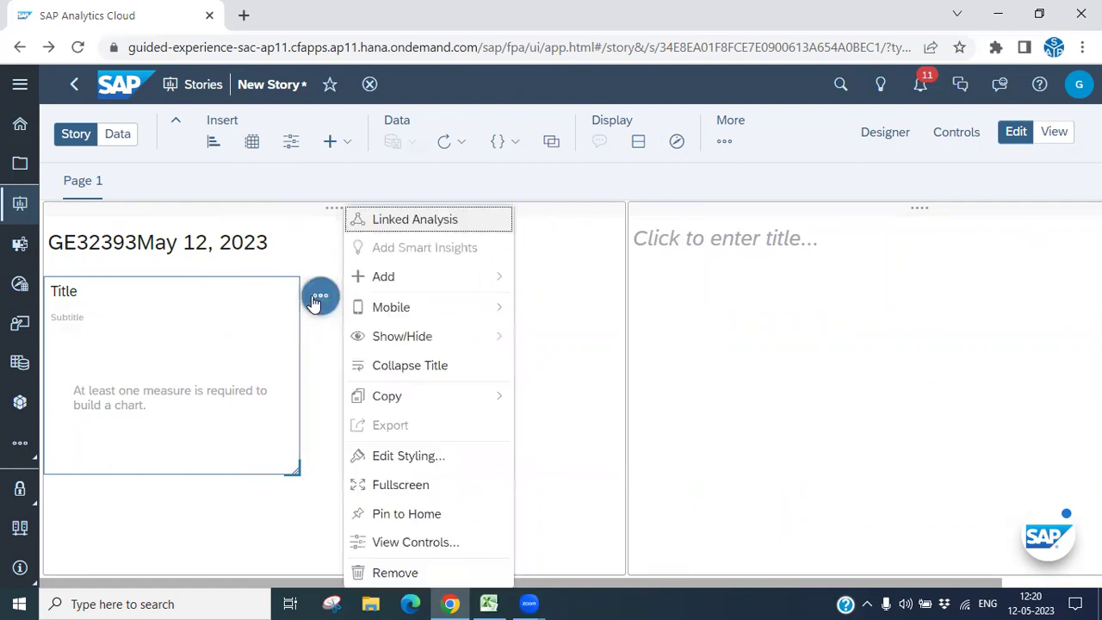
left_click(164, 347)
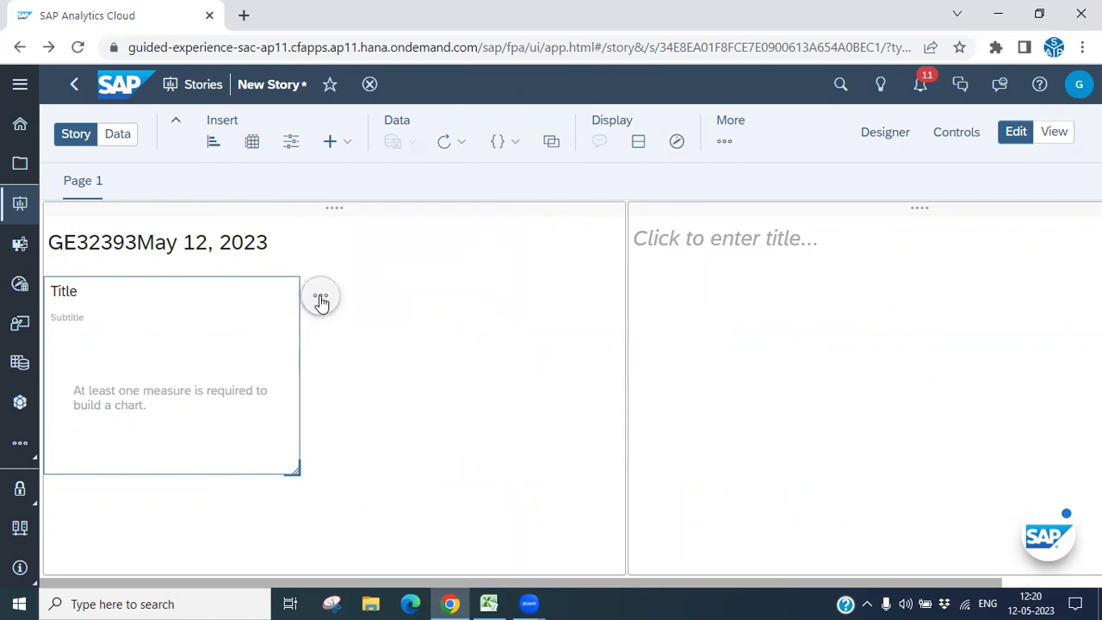
- Show the Designer for the empty chart and change its chart type to the Numeric Point indicator
left_click(883, 139)
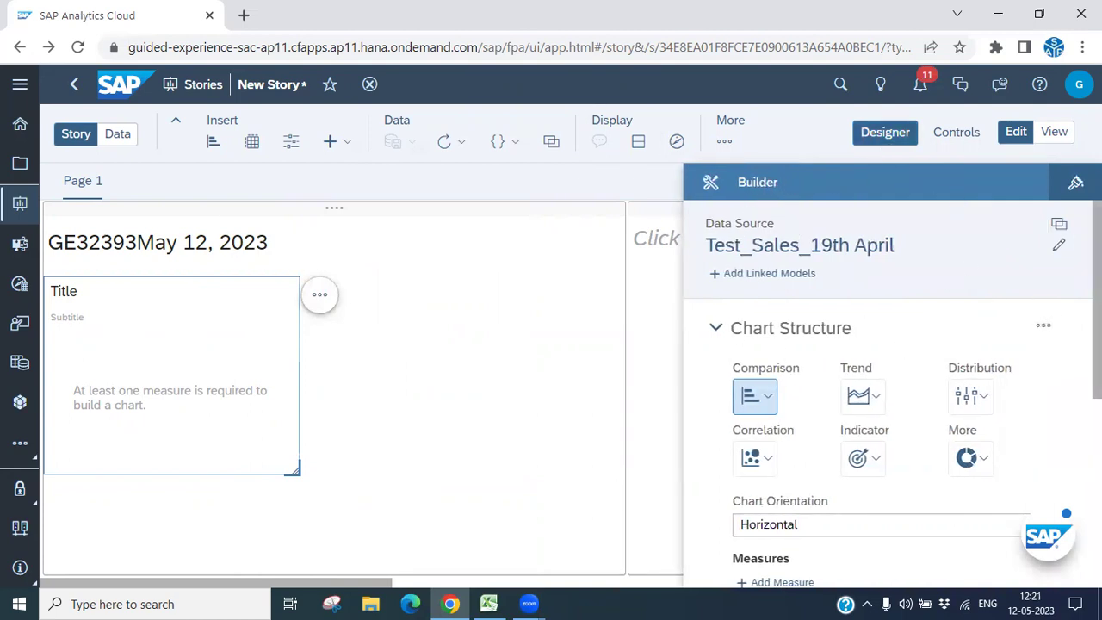
scroll(893, 394, "down", 2)
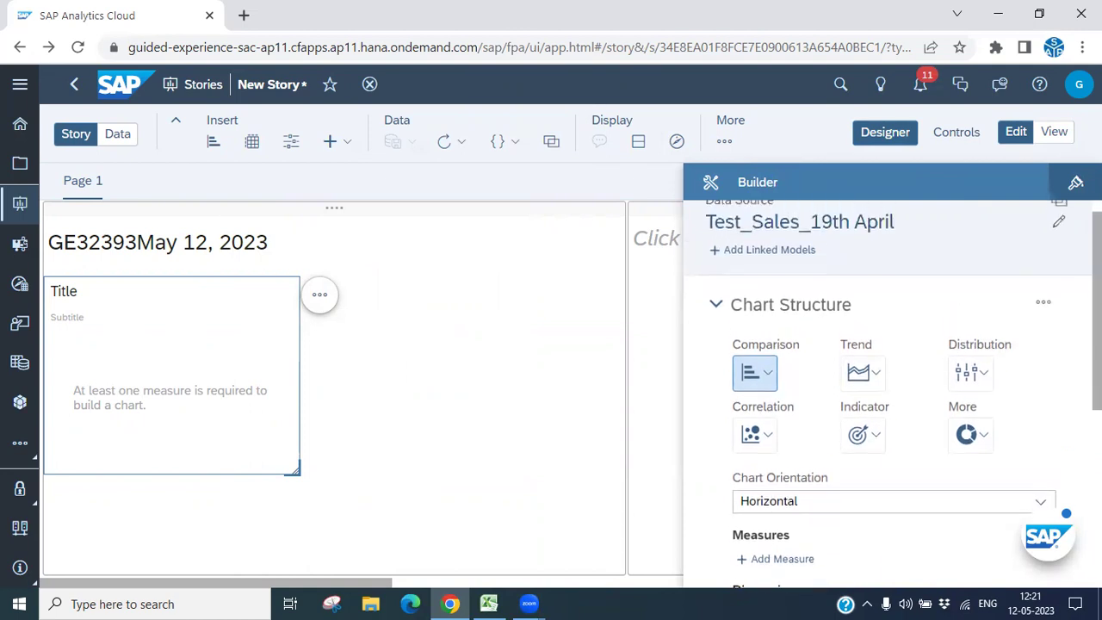
scroll(1012, 360, "down", 1)
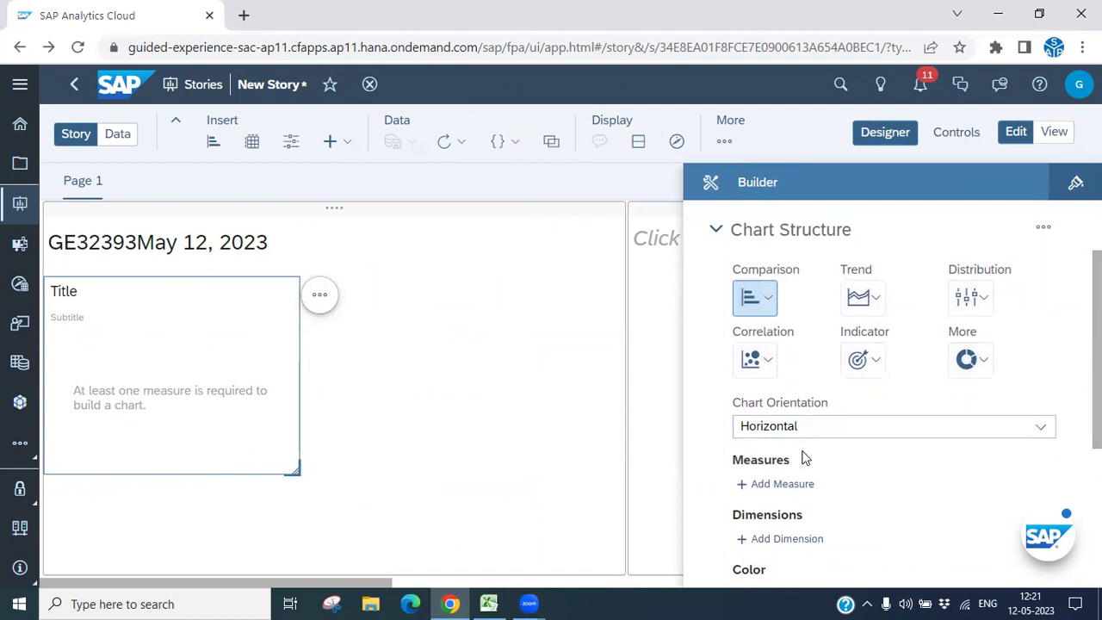
left_click(875, 366)
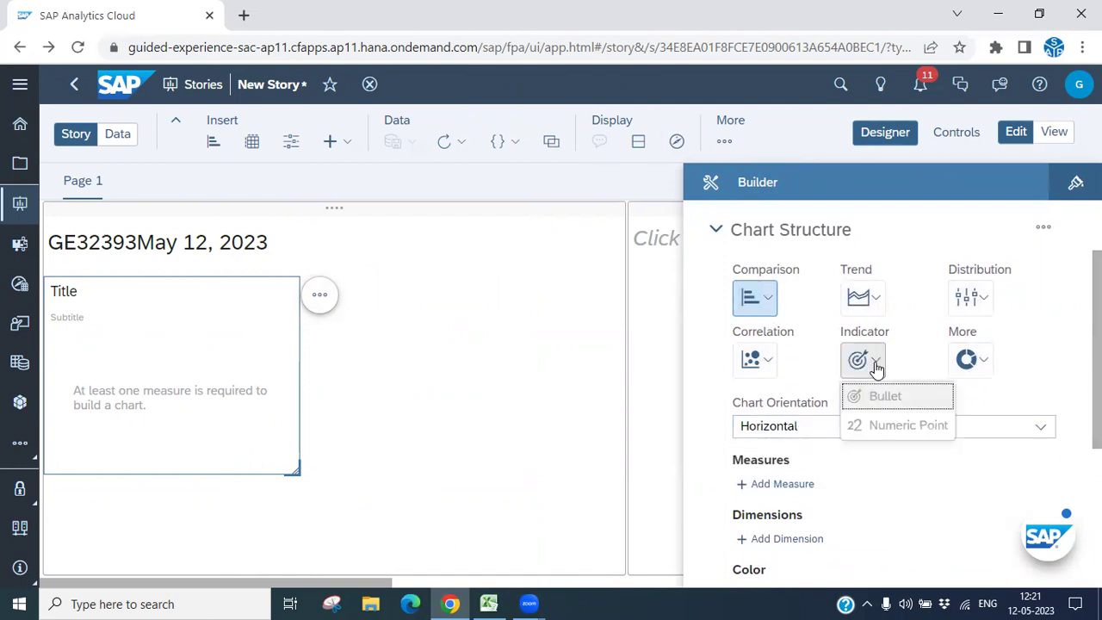
left_click(889, 426)
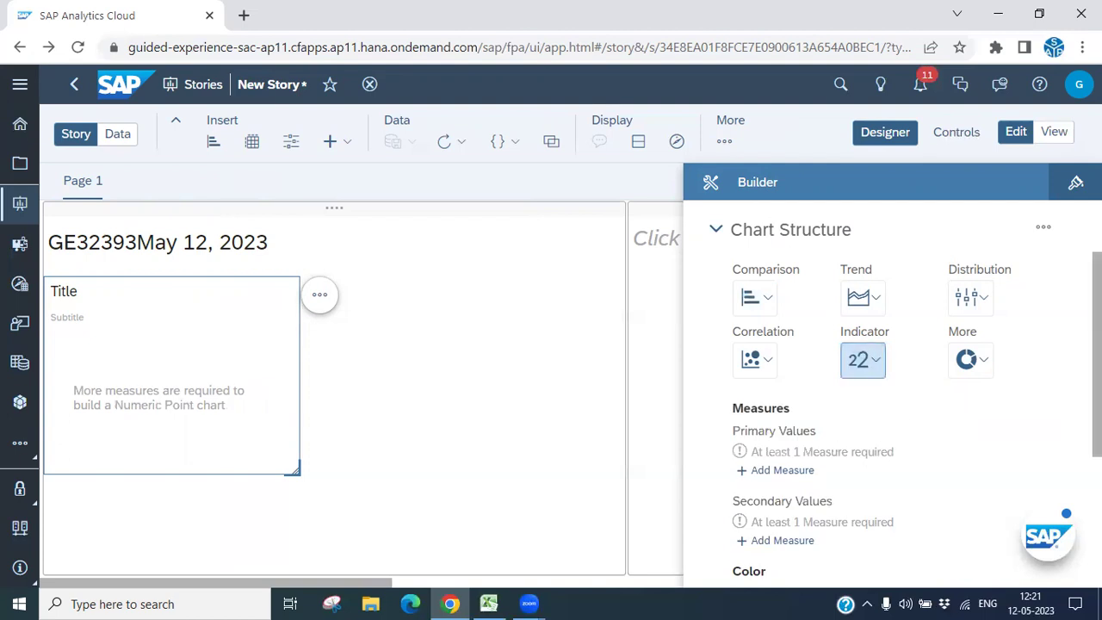
- Create a calculated measure for the primary values with a formula adding Sales to Sales from the Test_Sales_19th April model
scroll(891, 387, "down", 3)
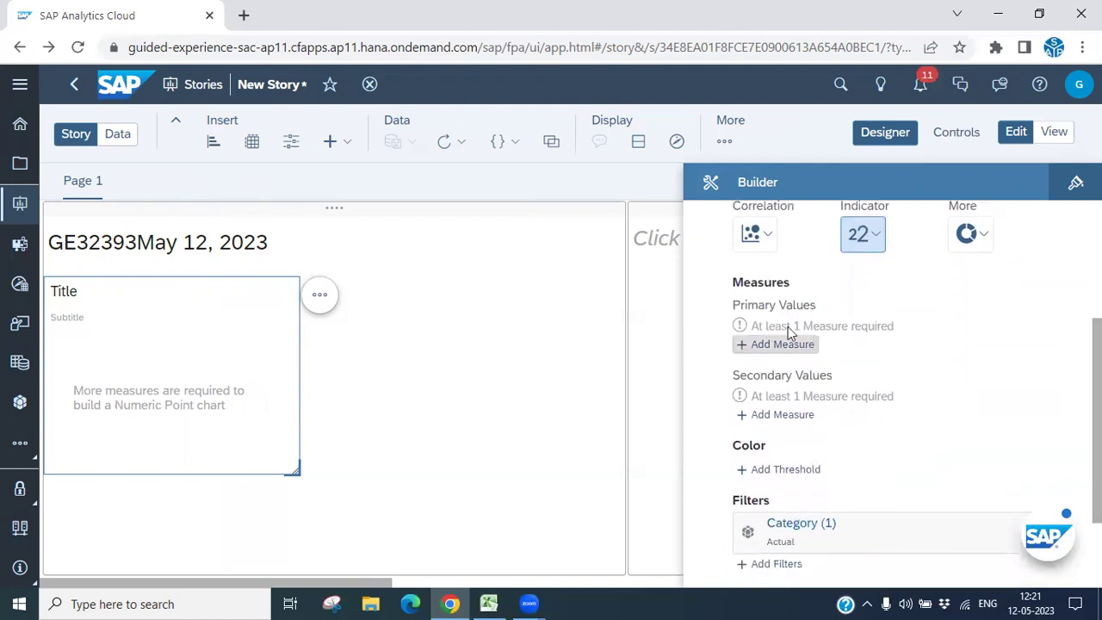
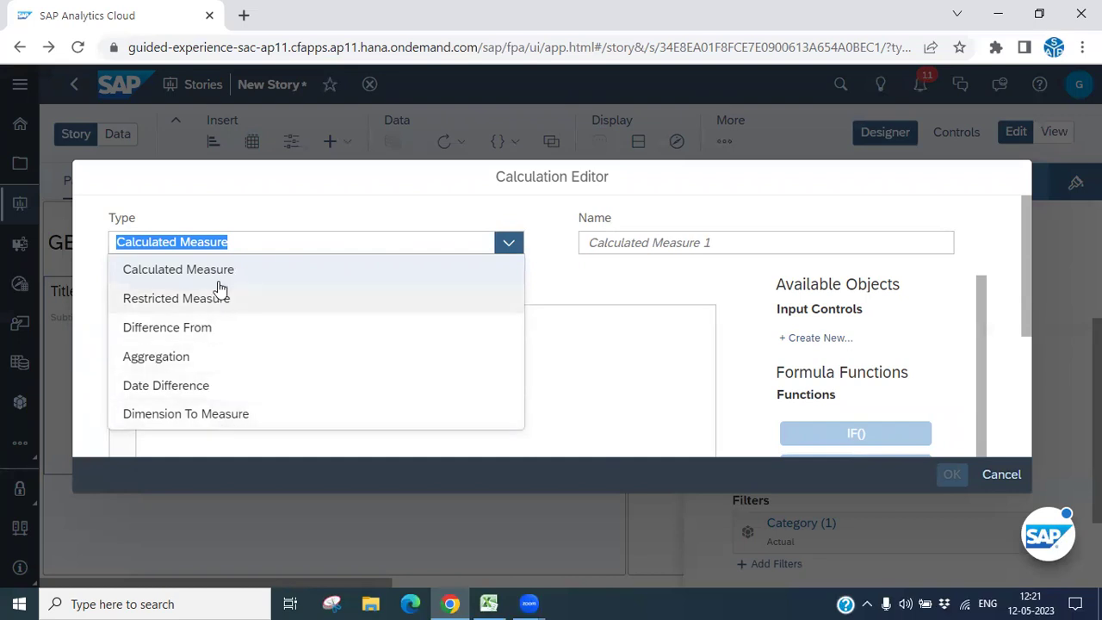
left_click(260, 268)
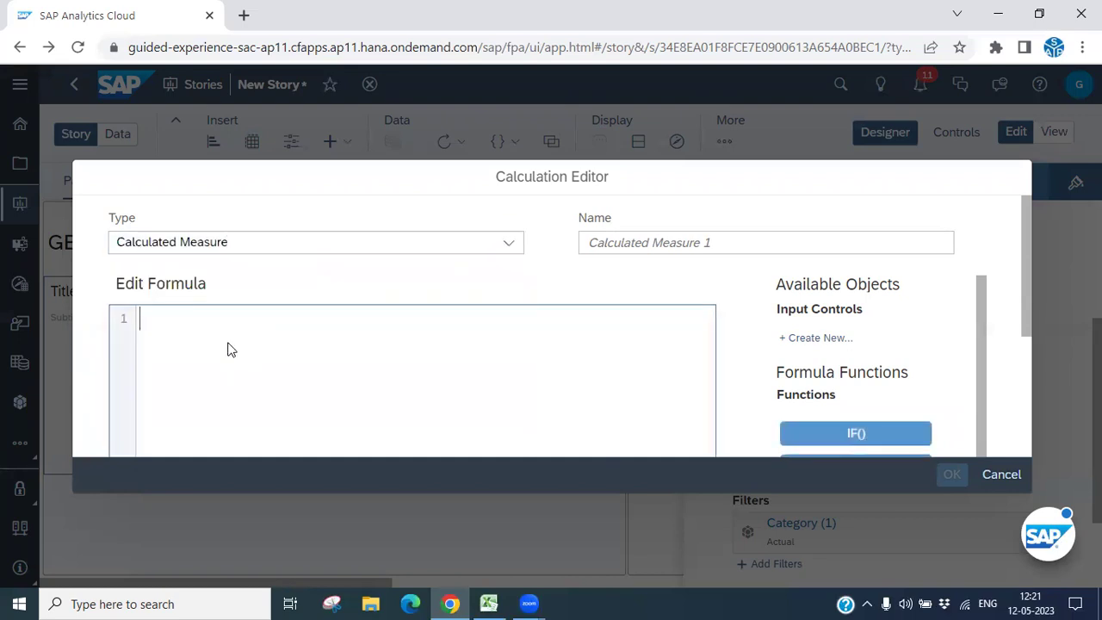
type("sale")
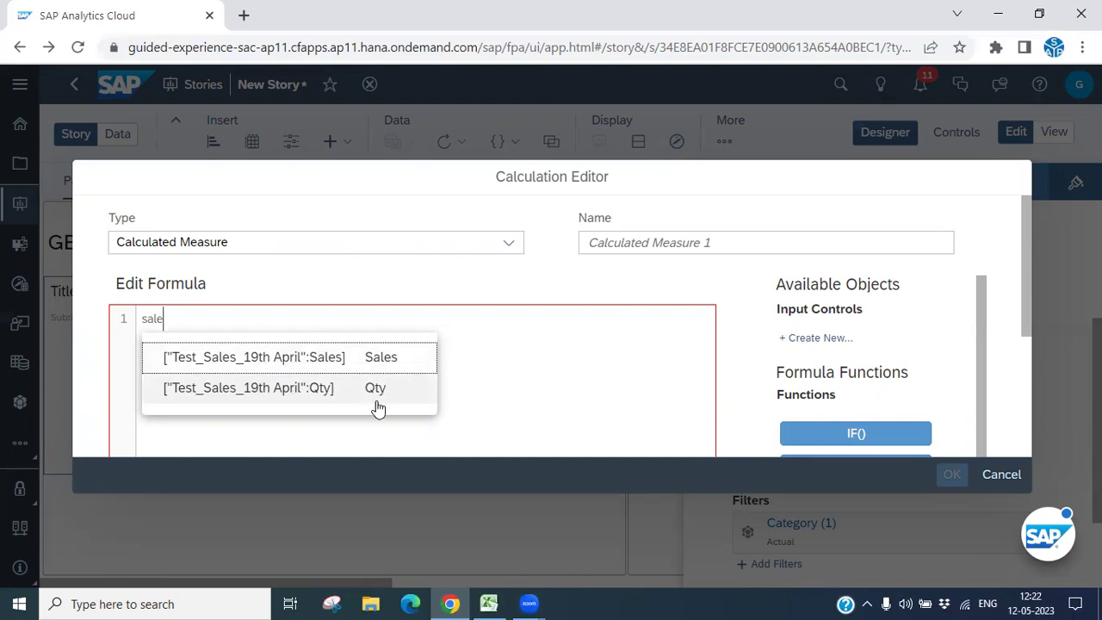
left_click(336, 365)
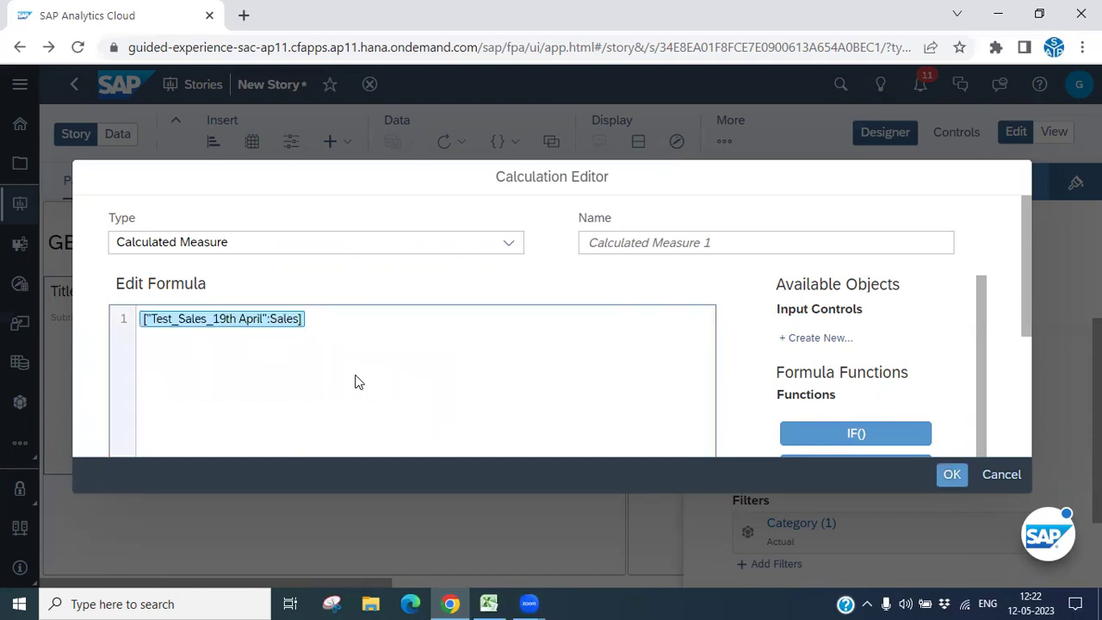
type("+")
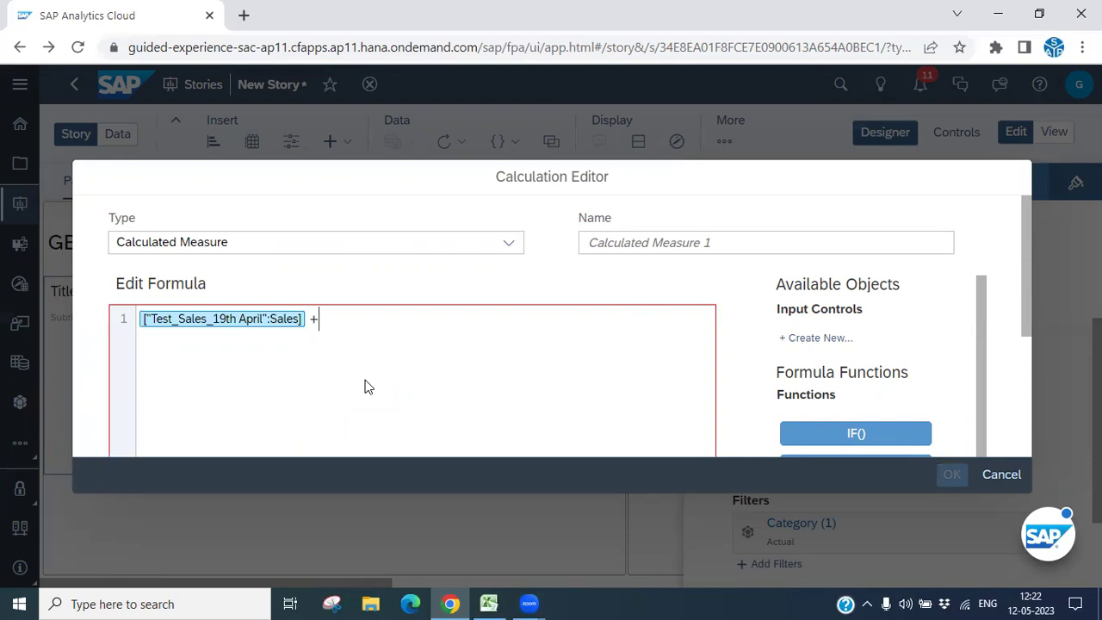
type(" sal")
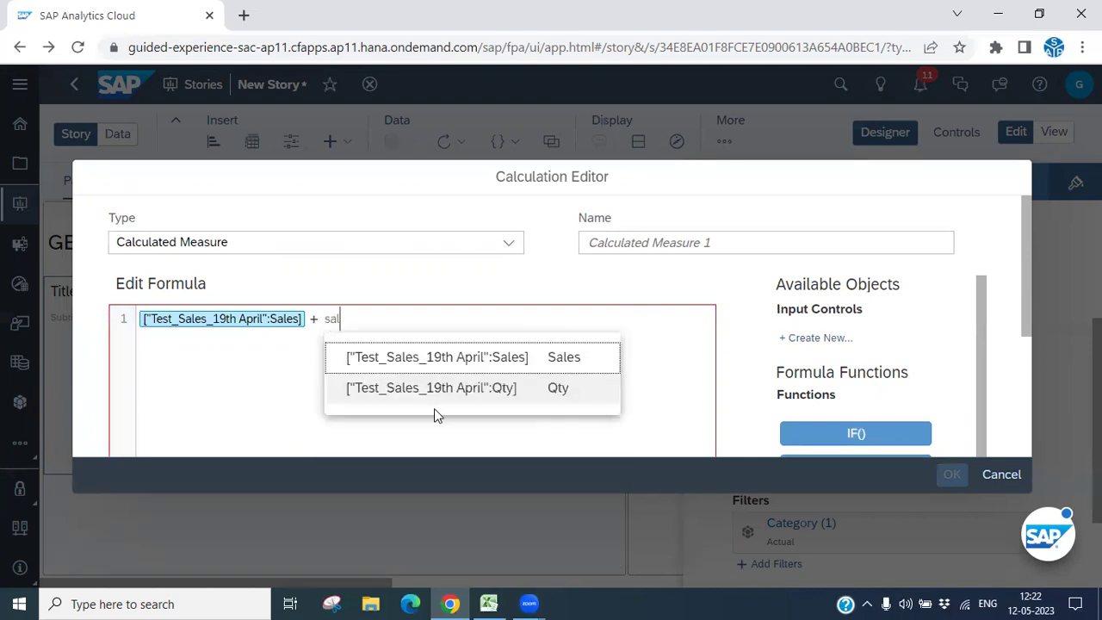
left_click(443, 363)
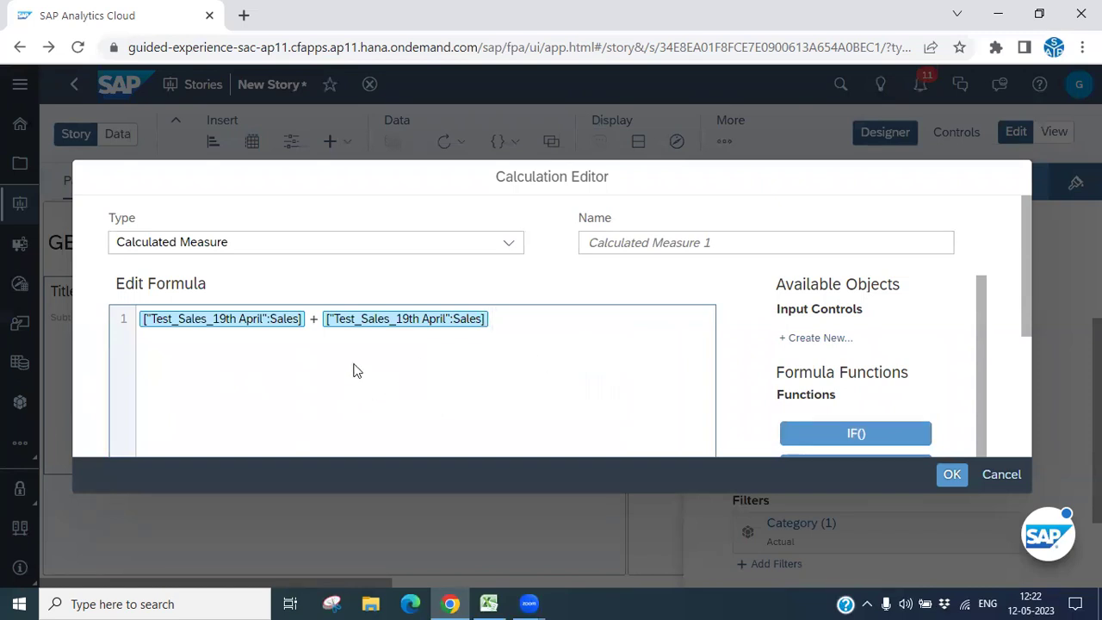
- Format the calculated measure's formula to check its validity
scroll(353, 388, "down", 1)
scroll(353, 388, "up", 2)
scroll(345, 396, "down", 4)
left_click(132, 422)
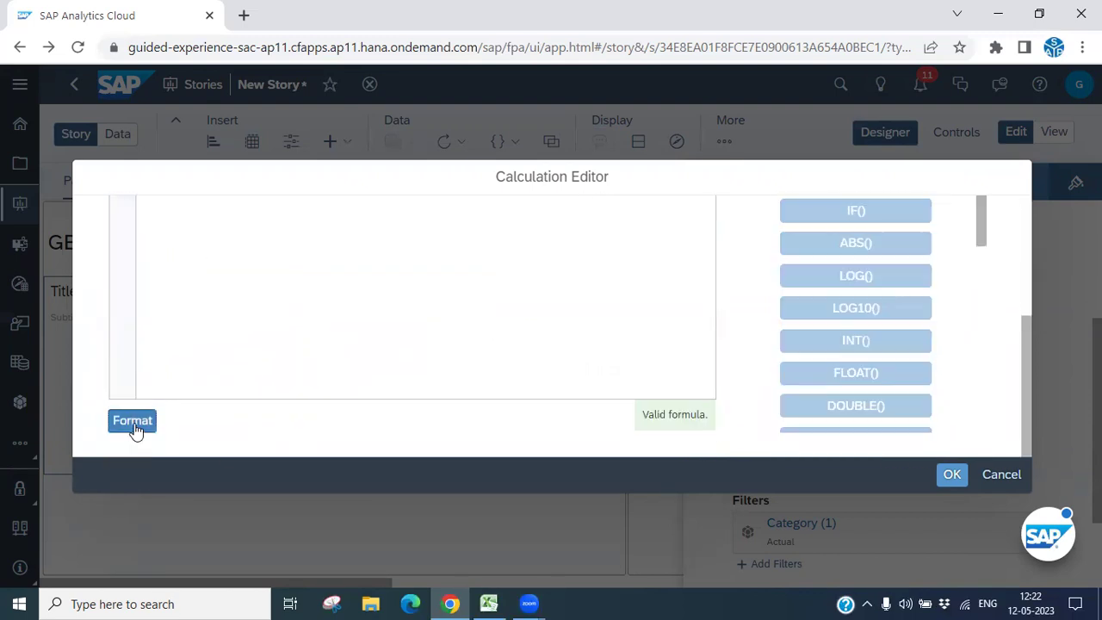
scroll(583, 349, "up", 3)
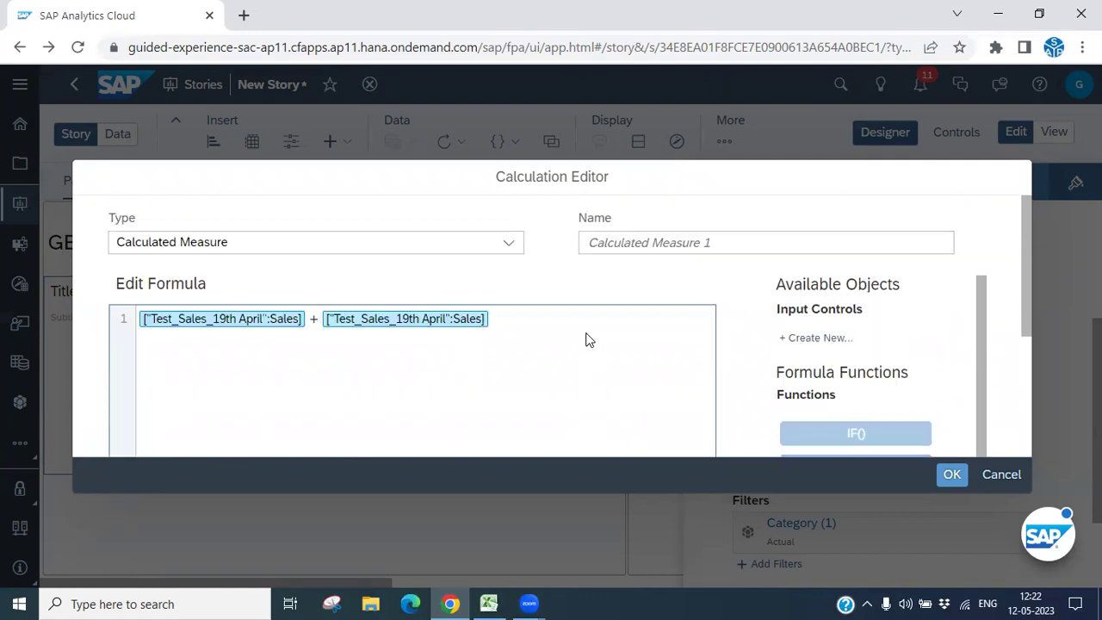
- Name the calculated measure "Summation of sales"
left_click(657, 244)
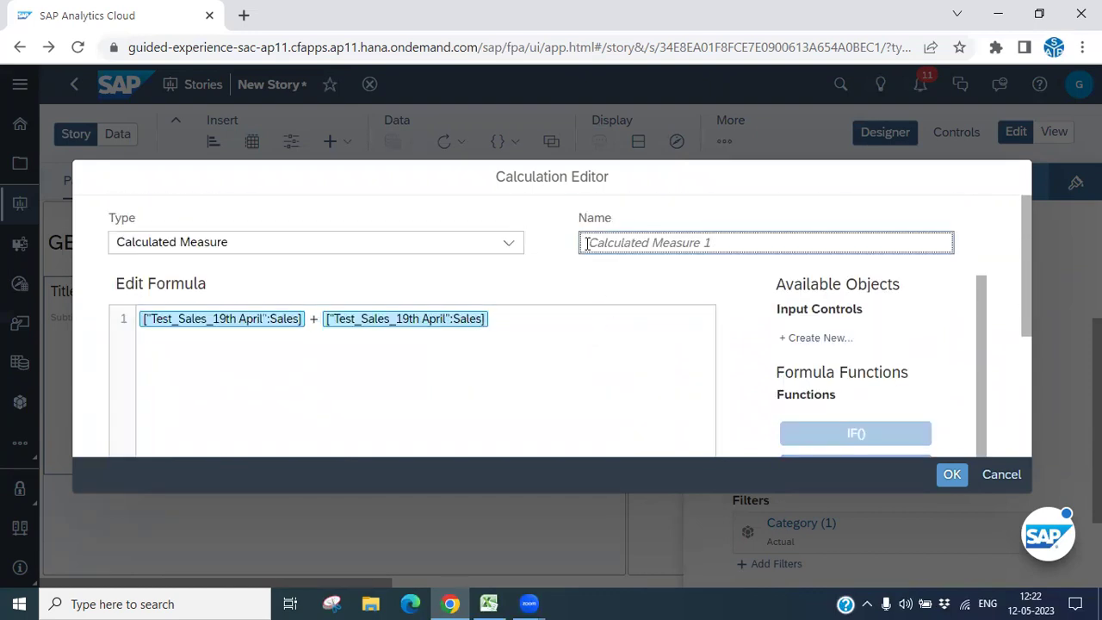
type("Sum")
key("BackSpace")
key("BackSpace")
key("BackSpace")
type("S")
type("um of sales")
left_click(613, 243)
type("mation")
left_click(552, 311)
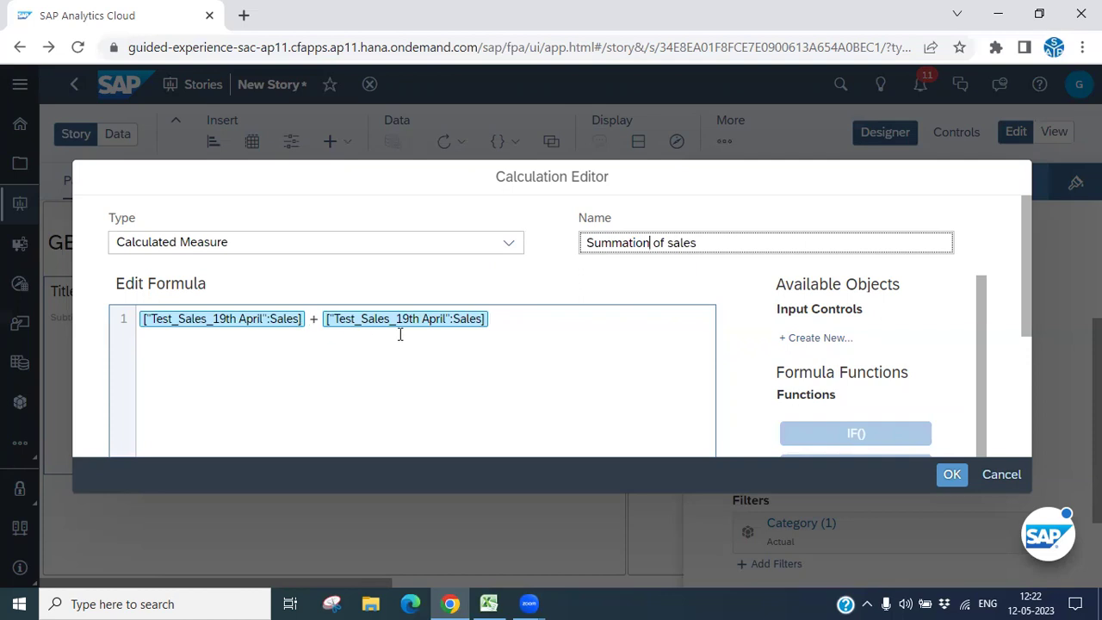
- Format the formula once more and confirm the calculated measure as the chart's primary value
left_click(495, 317)
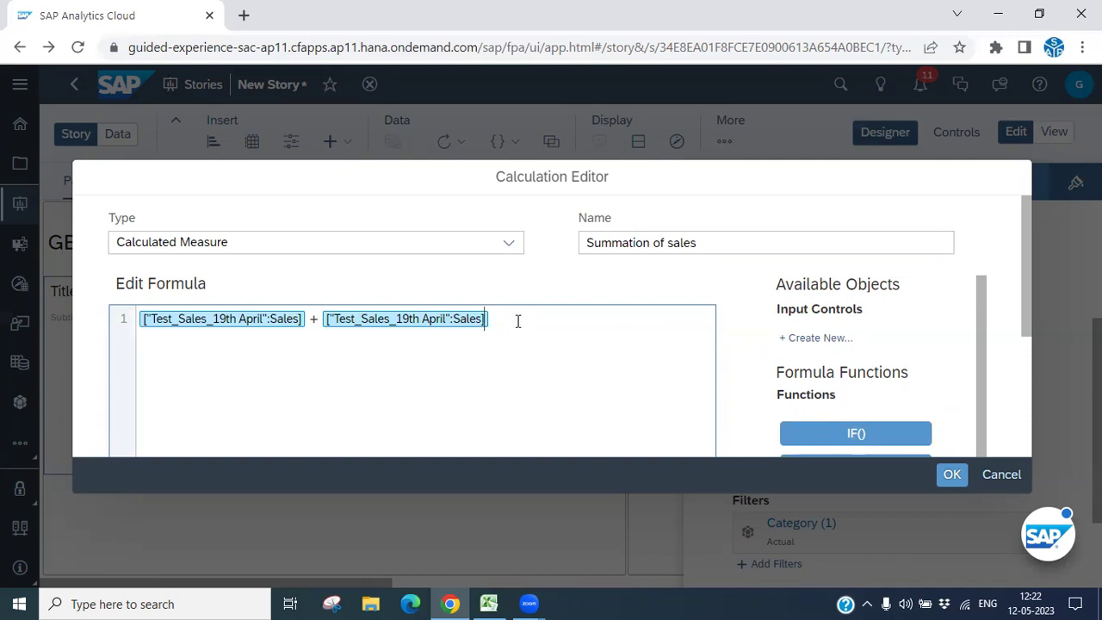
scroll(542, 327, "down", 3)
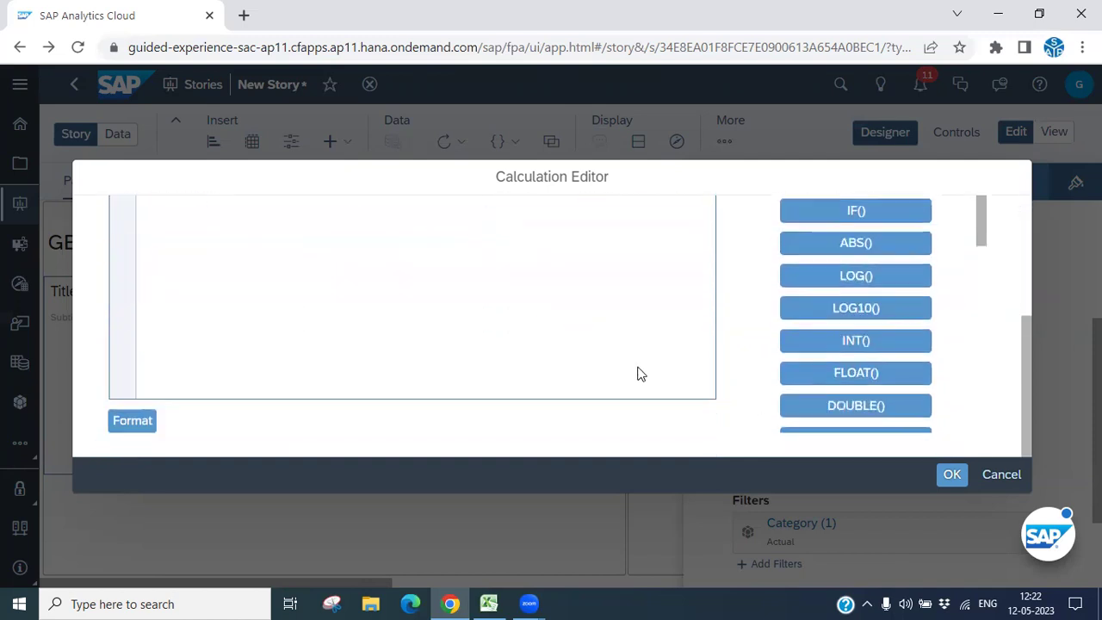
left_click(127, 423)
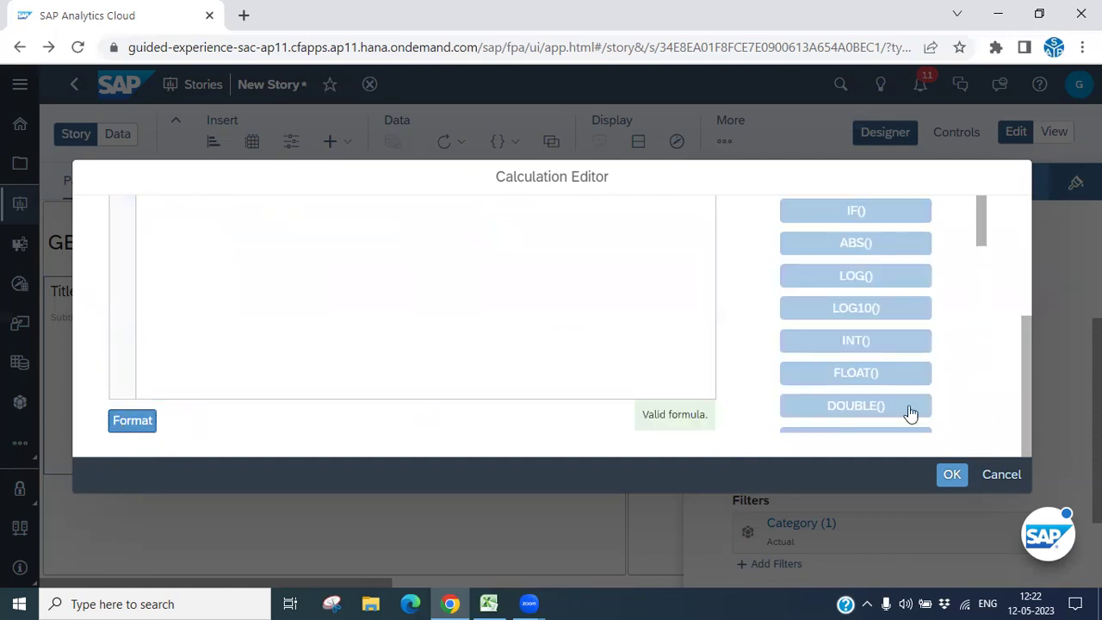
left_click(952, 474)
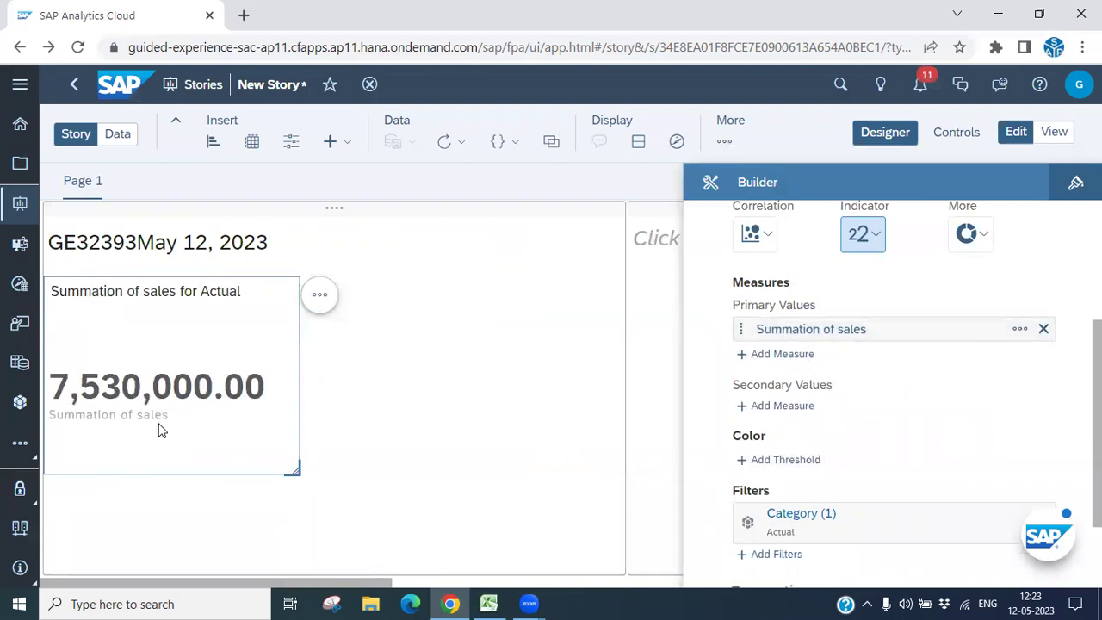
- Switch to the FF_Sales workbook in Excel and check the total of the Sales column's values
left_click(487, 602)
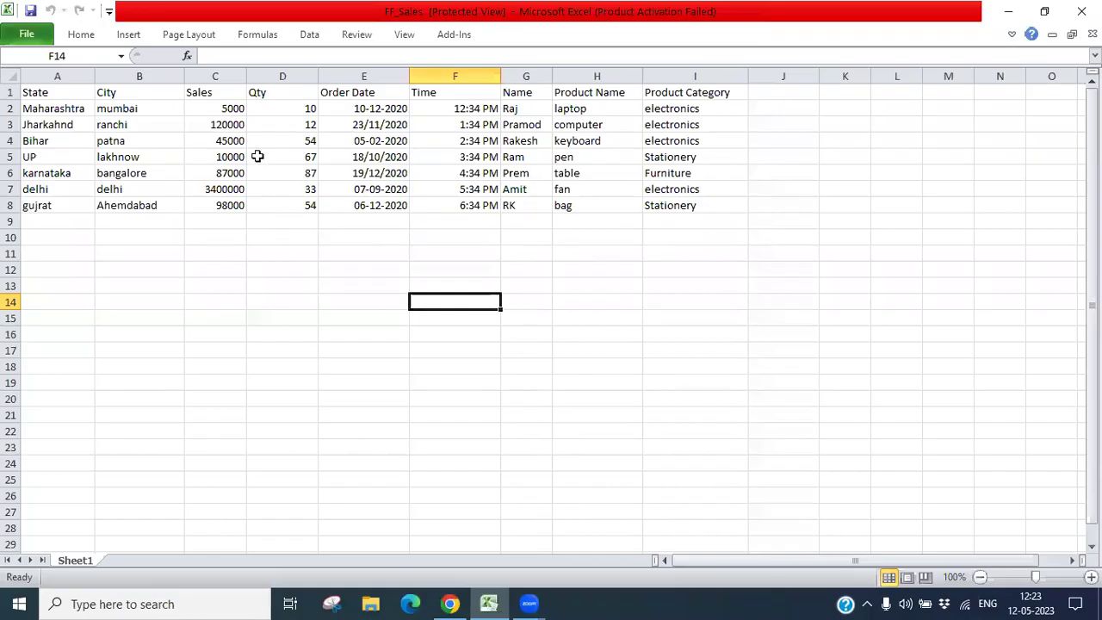
left_click(216, 76)
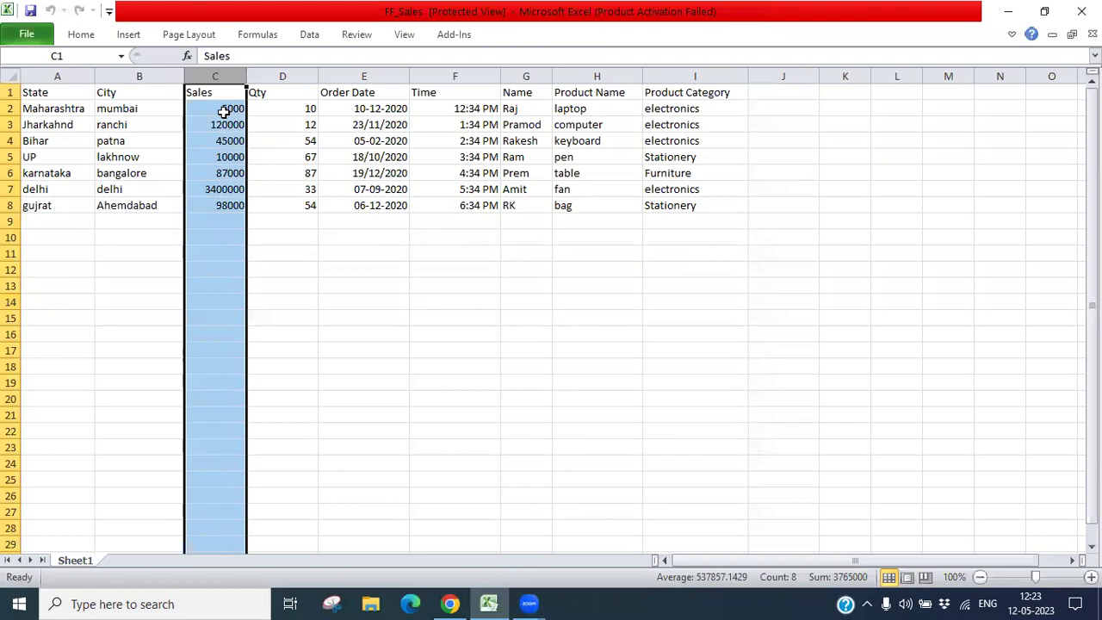
left_click(217, 274)
left_click_drag(227, 110, 233, 203)
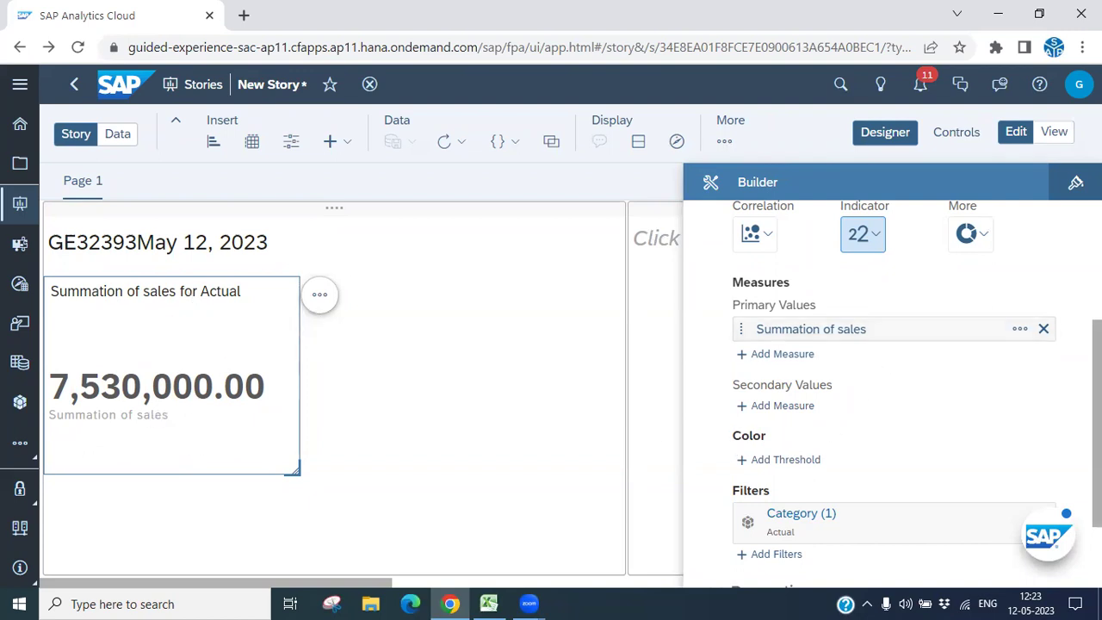
- Create a color threshold for the Summation of sales measure of the Test_Sales_19th April model, compared to a Number Range
scroll(895, 395, "down", 3)
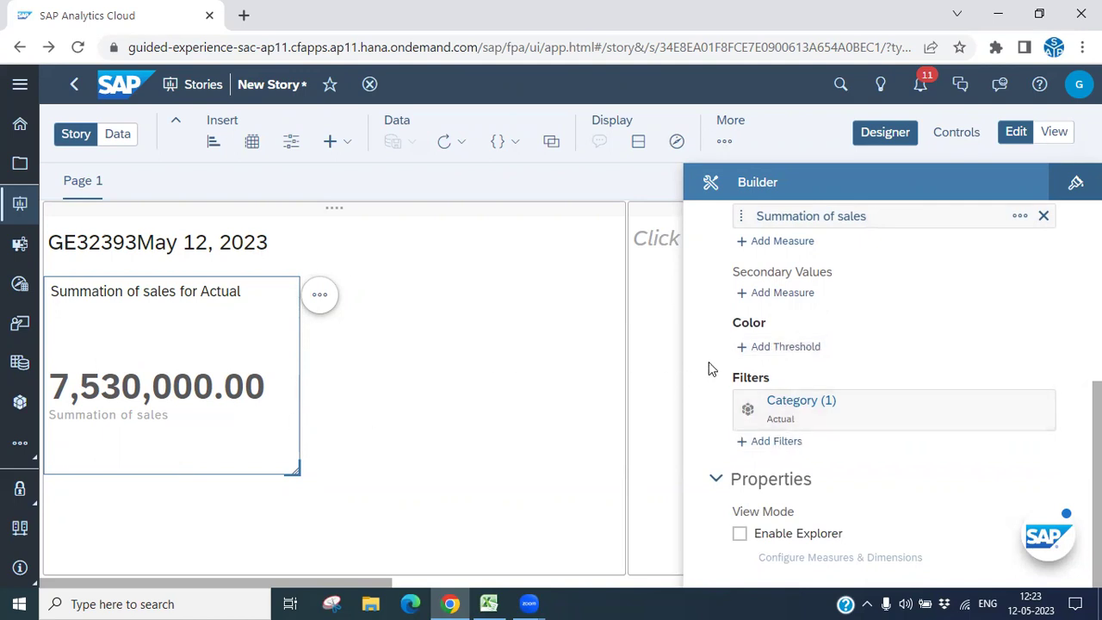
left_click(805, 353)
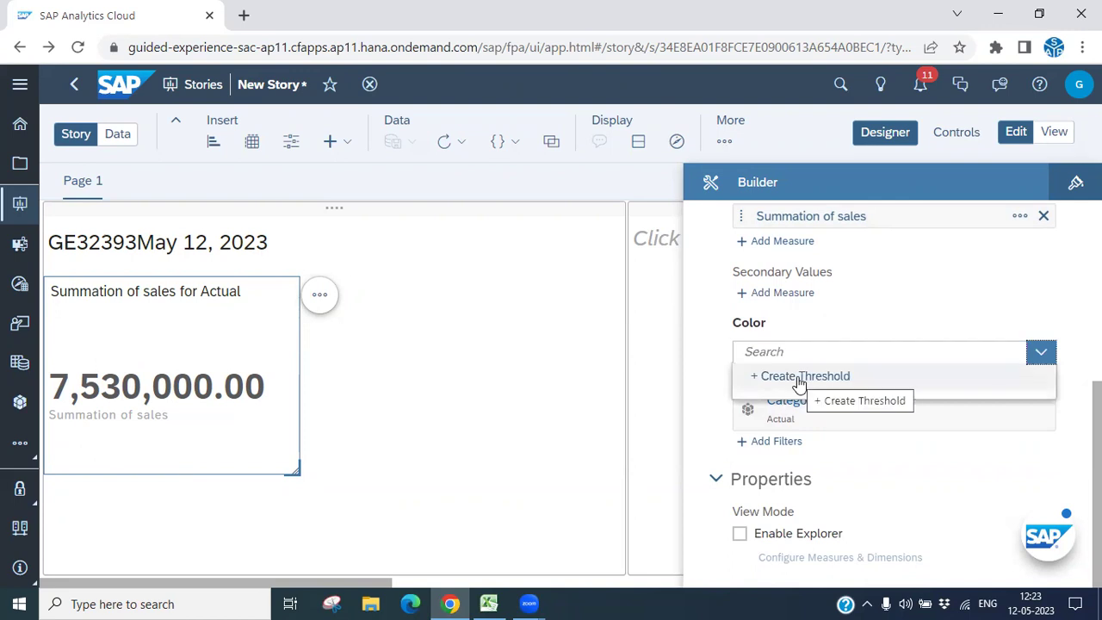
left_click(798, 377)
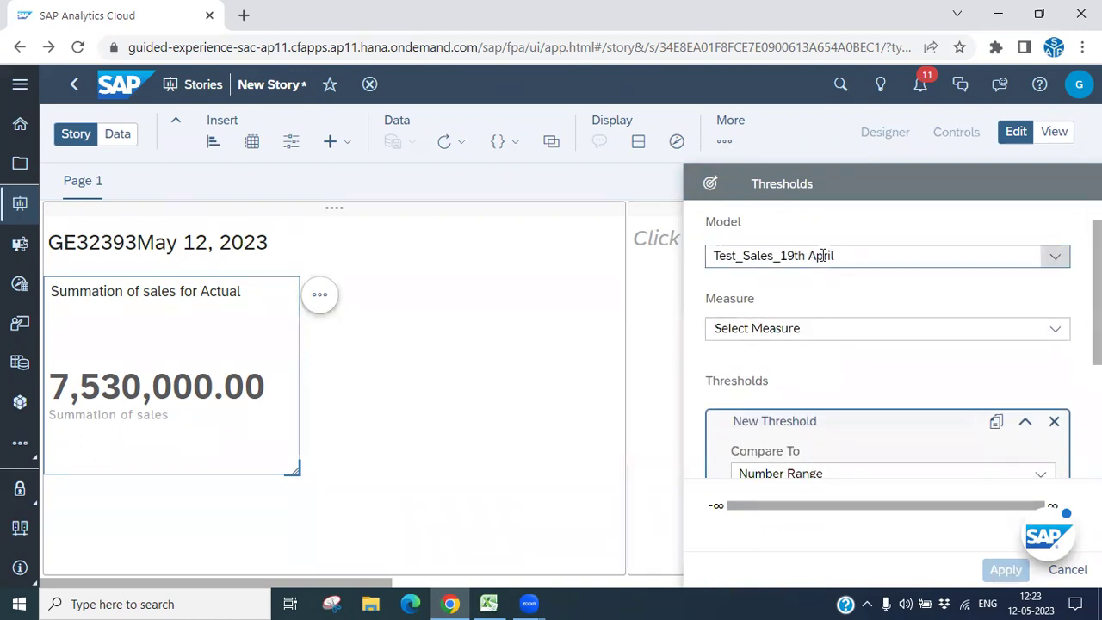
left_click(821, 255)
left_click(771, 328)
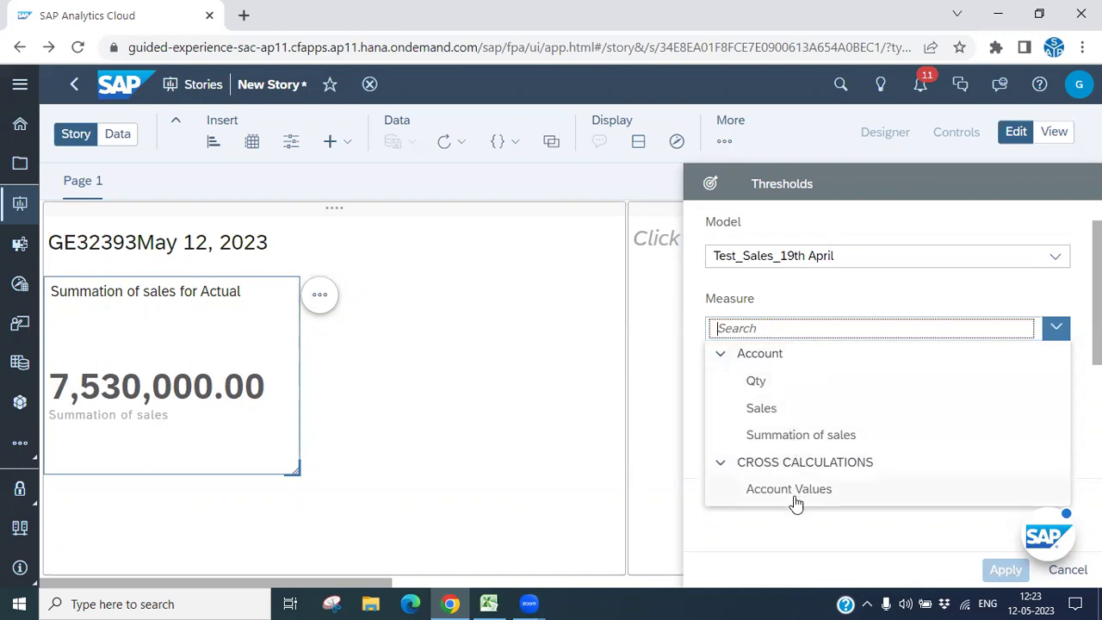
left_click(832, 446)
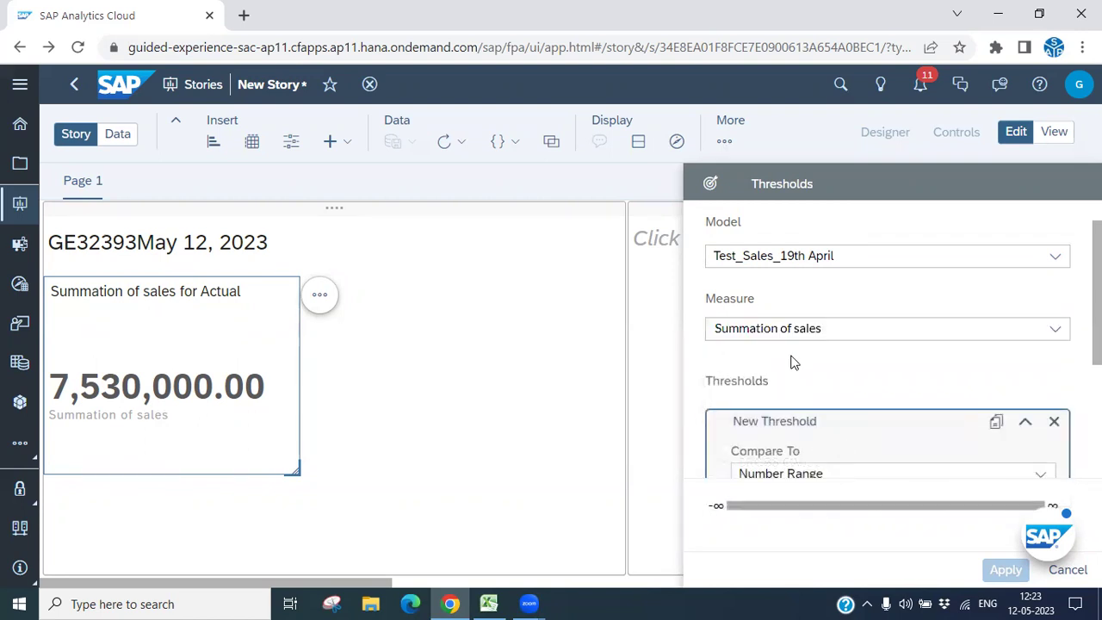
scroll(858, 398, "down", 3)
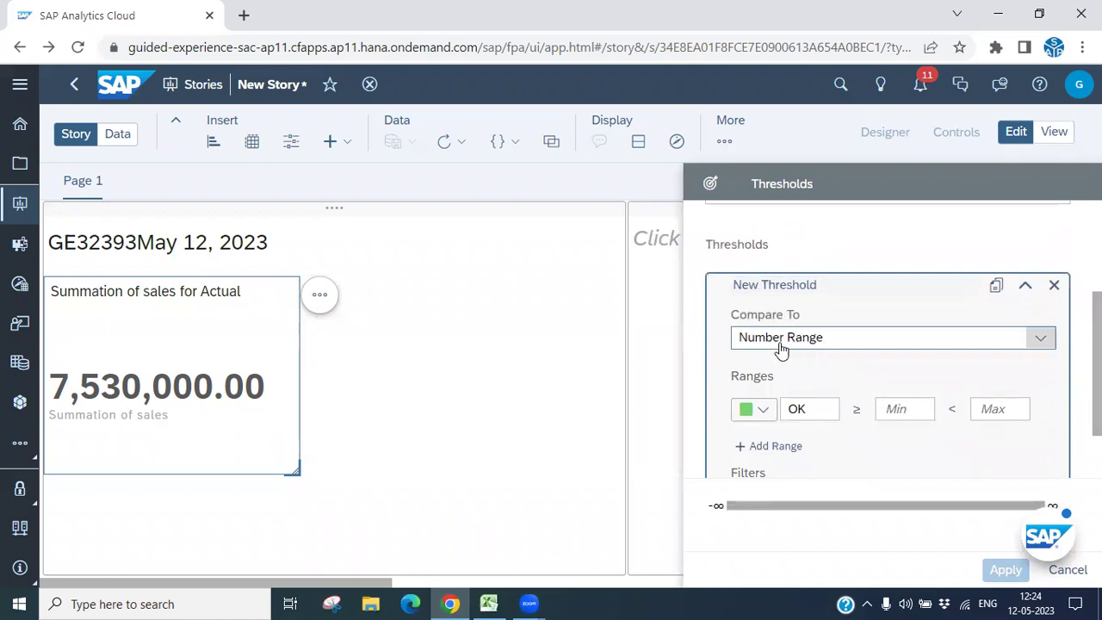
left_click(815, 343)
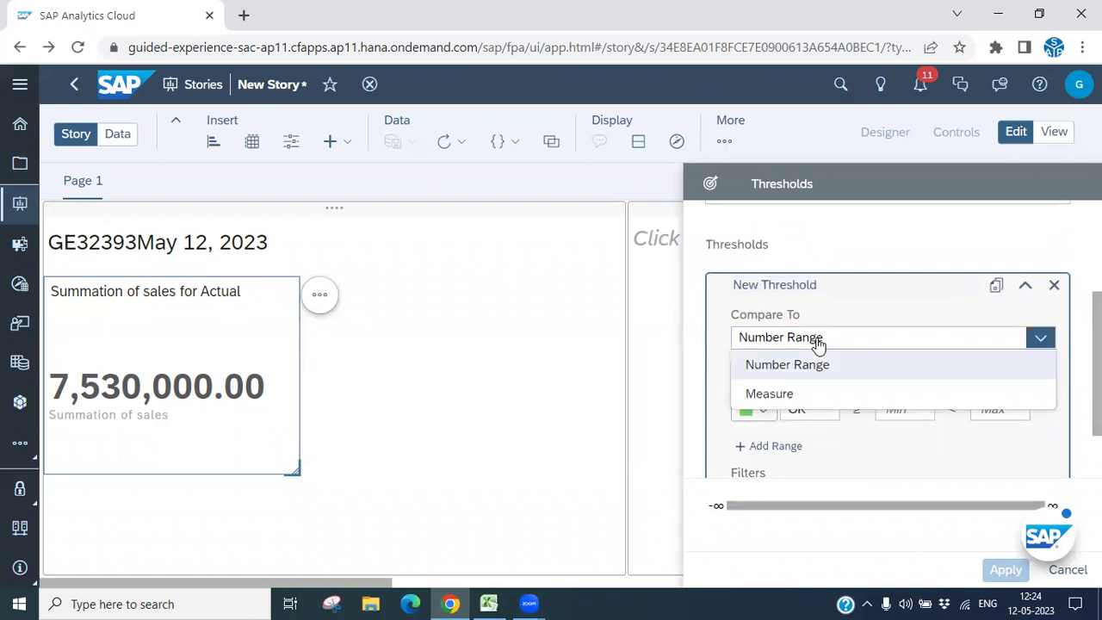
left_click(791, 368)
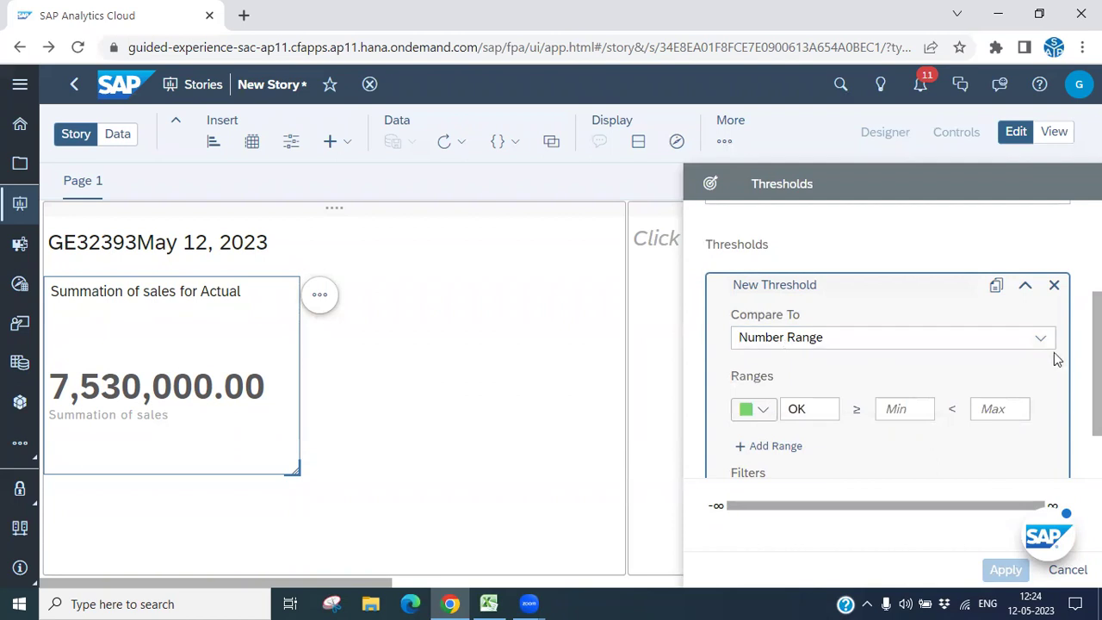
- Enter 8000 as the minimum of the green OK range, consulting the FF_Sales workbook in Excel
scroll(921, 389, "down", 1)
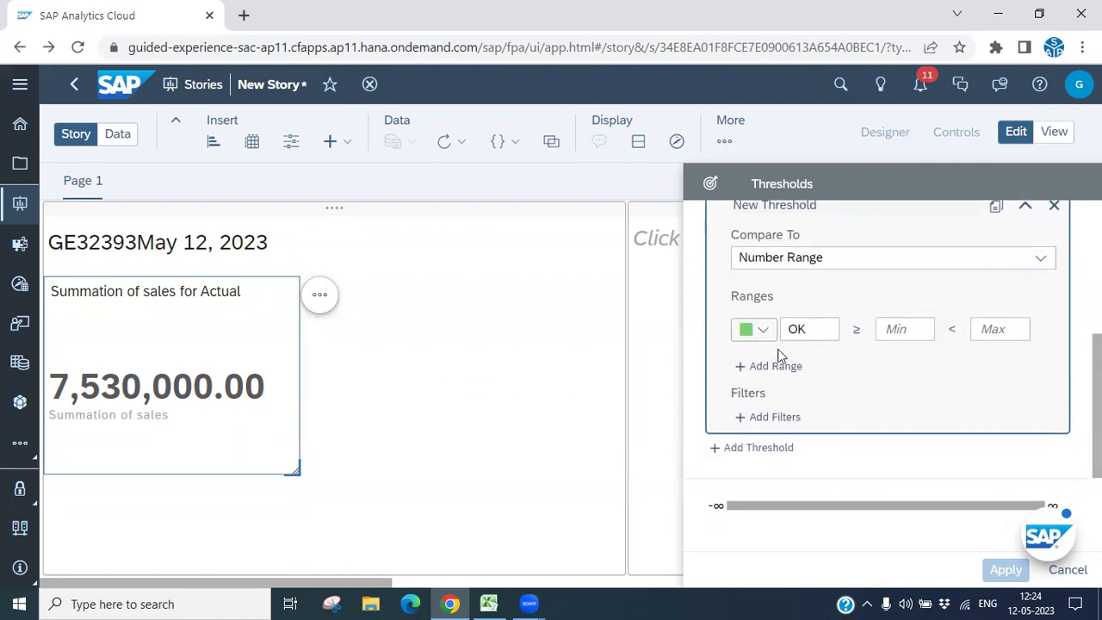
double_click(819, 329)
left_click(910, 332)
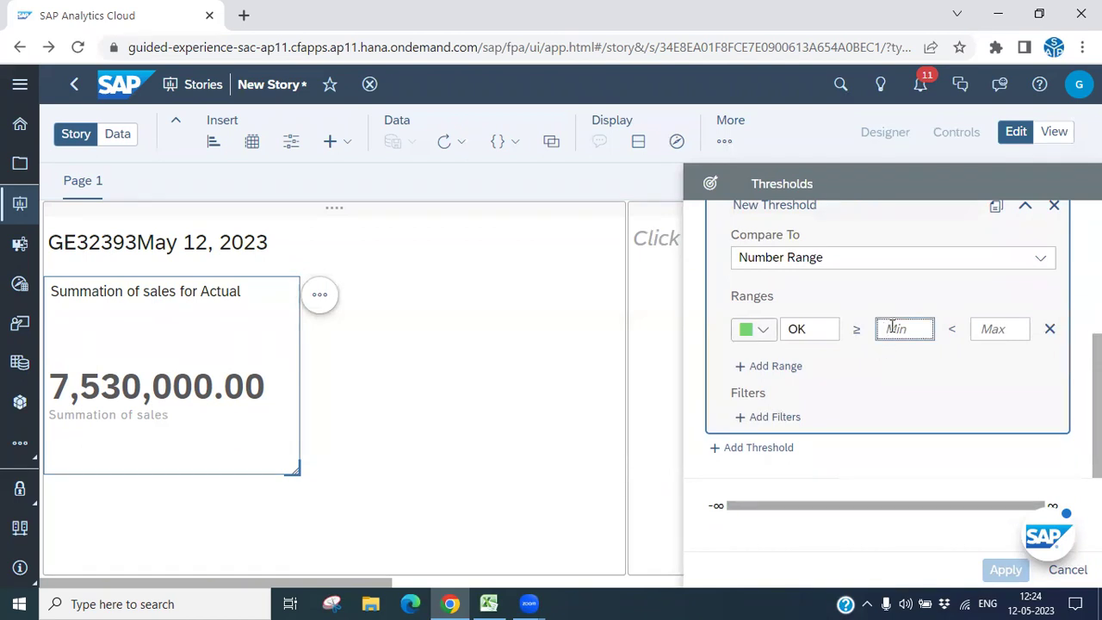
left_click(490, 603)
left_click(490, 602)
type("7")
key("BackSpace")
type("8000")
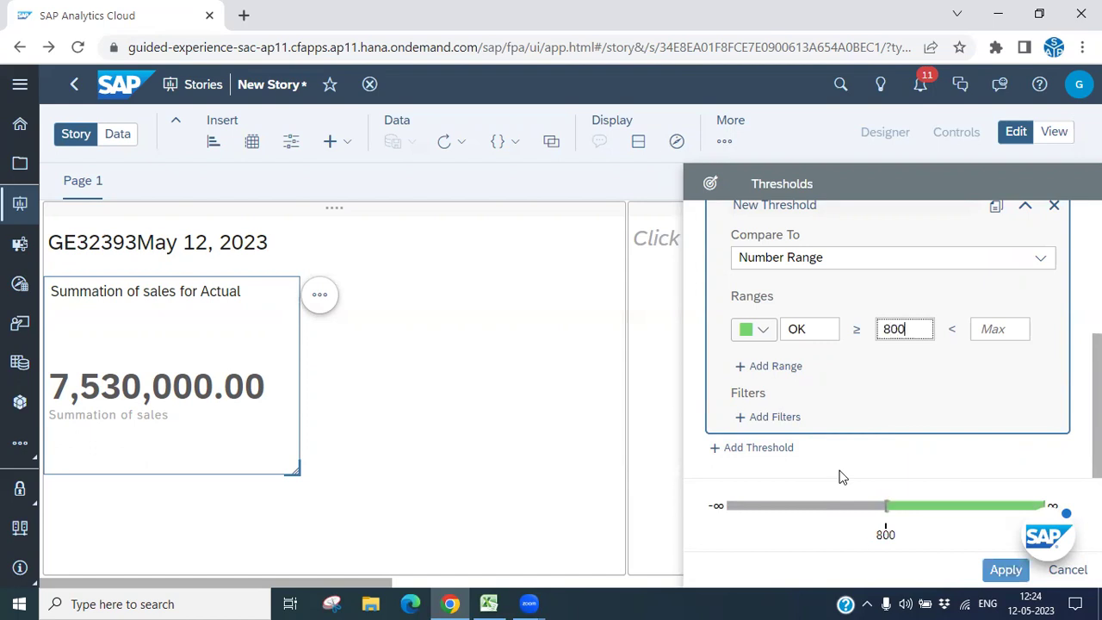
- Recheck the Sales values in the FF_Sales workbook in Excel and set the OK range's minimum to 80000
left_click(496, 602)
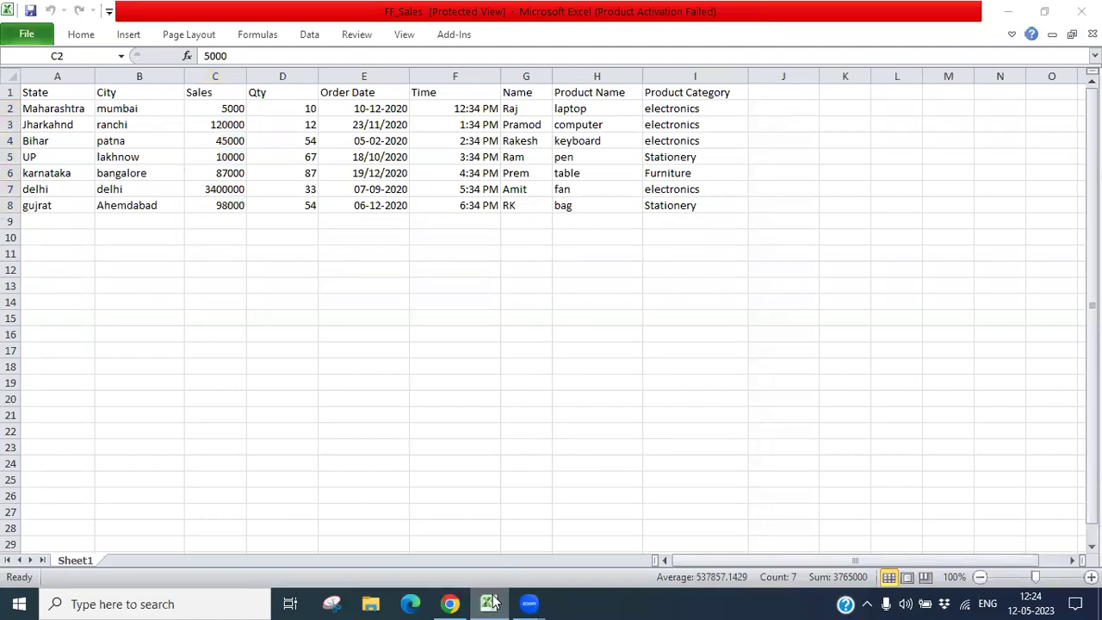
left_click(490, 602)
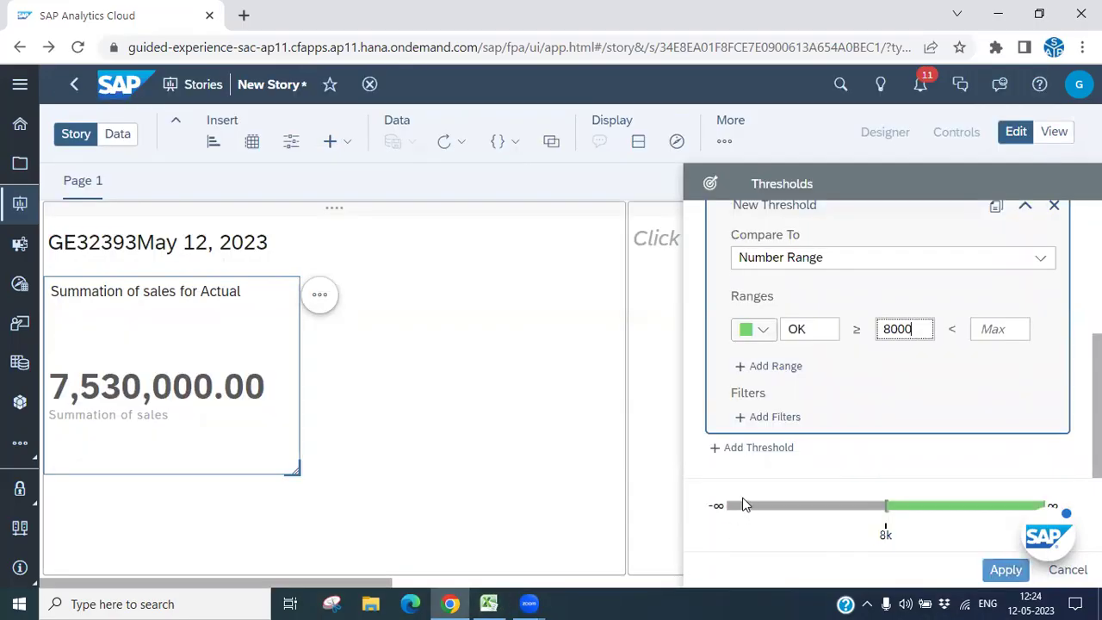
type("00")
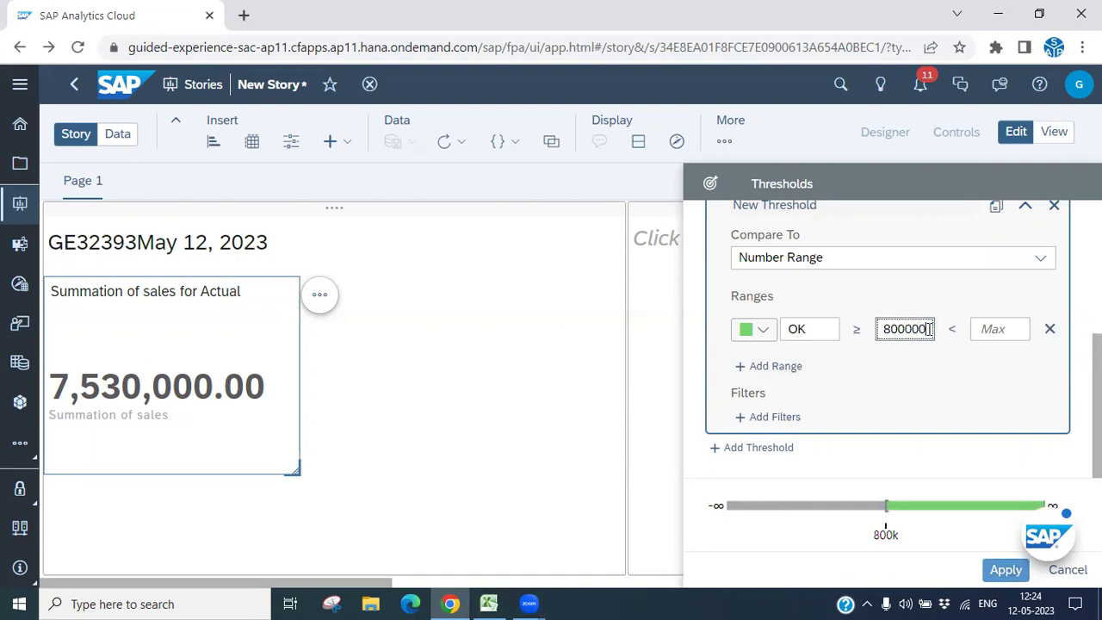
left_click_drag(929, 329, 877, 329)
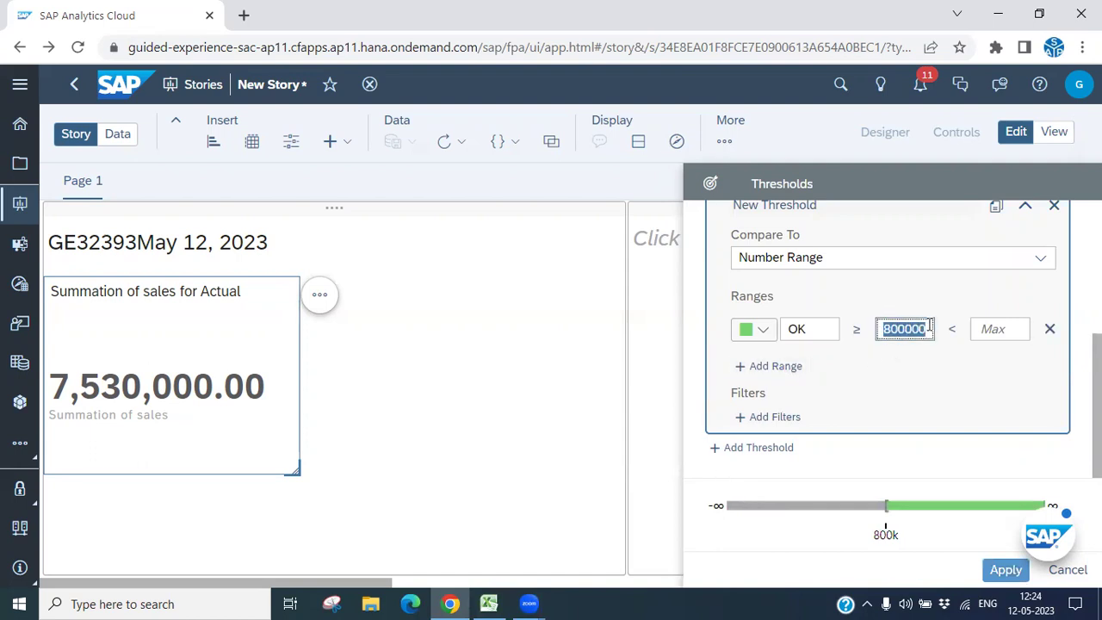
key("Right")
key("BackSpace")
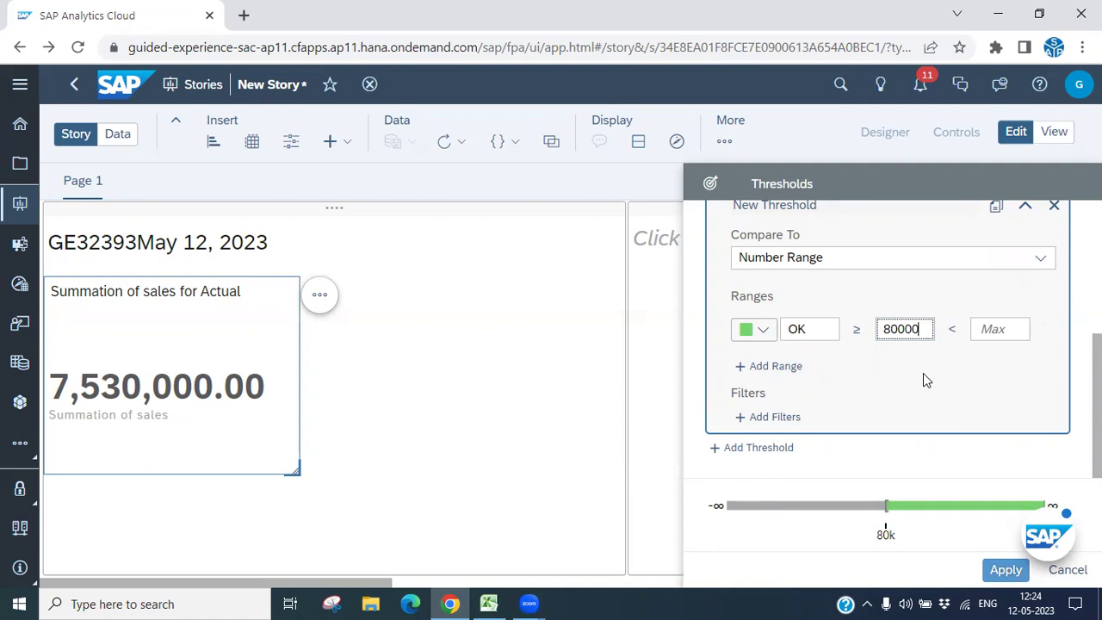
- Set the OK range's maximum to 800000, reusing a copy of its minimum value
left_click_drag(928, 328, 848, 340)
key("ctrl+c")
left_click(1015, 327)
key("ctrl+v")
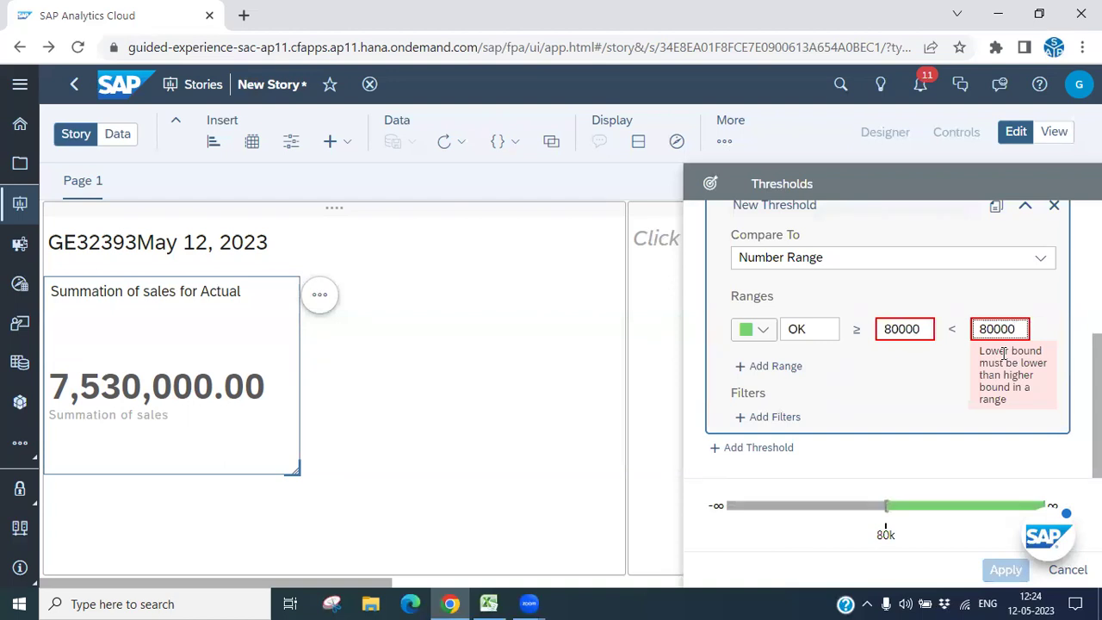
type("0")
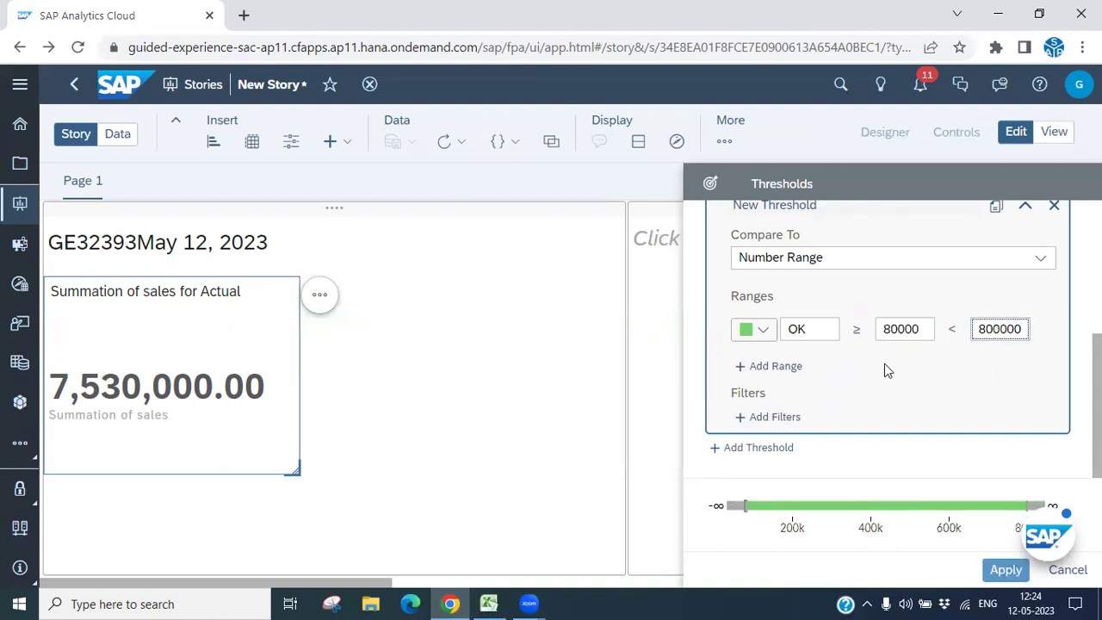
- Add an orange Warning range from 800000 to 1000000
left_click(771, 371)
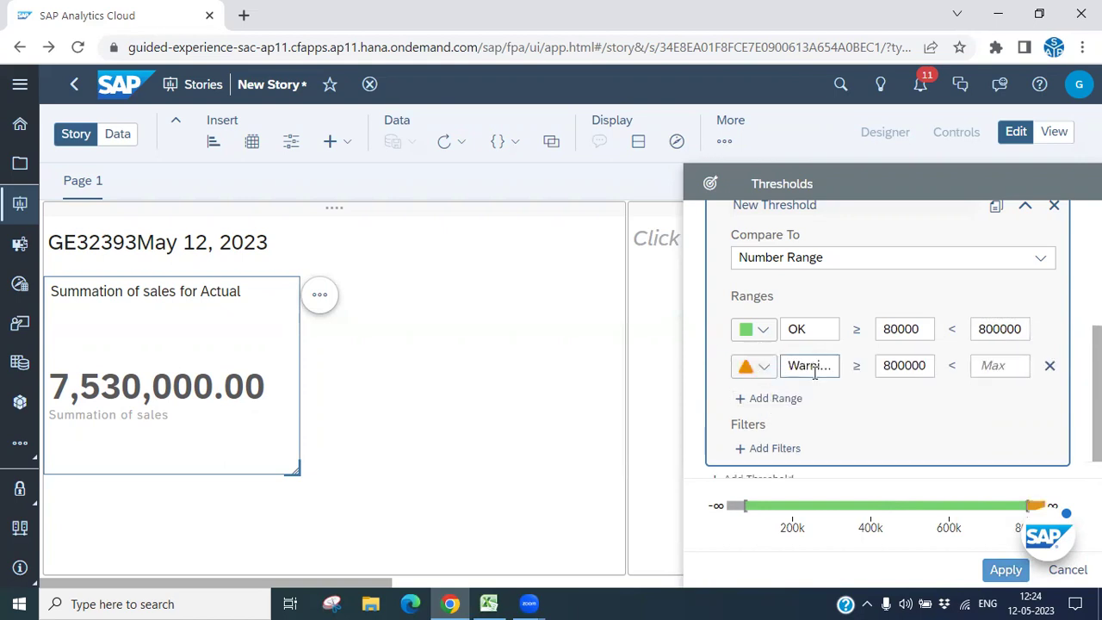
left_click(927, 366)
left_click(992, 366)
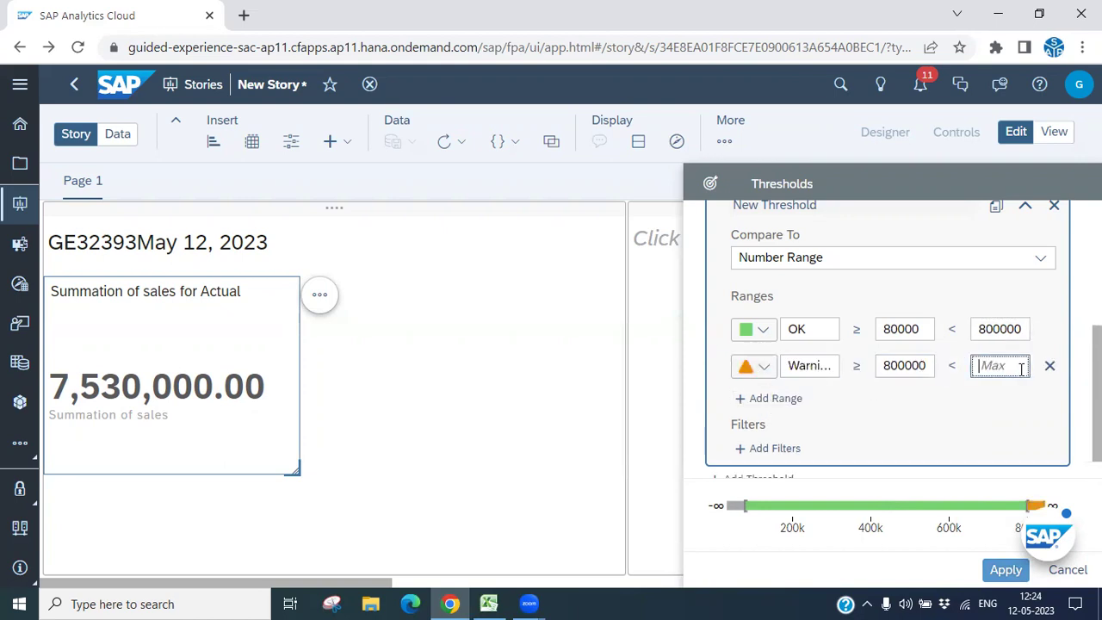
type("1000")
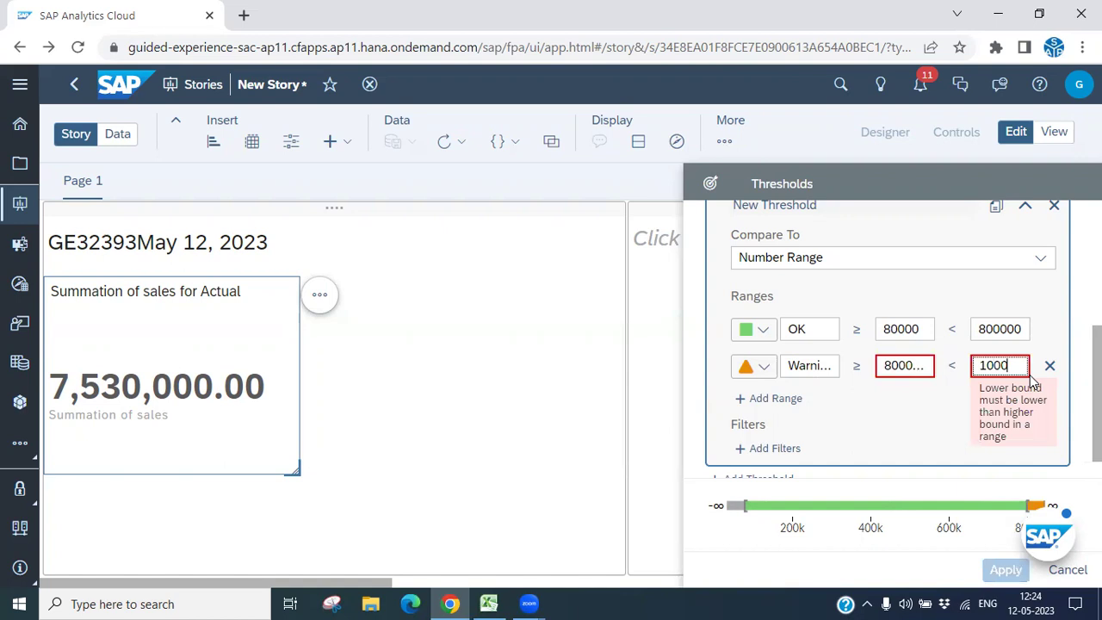
type("000")
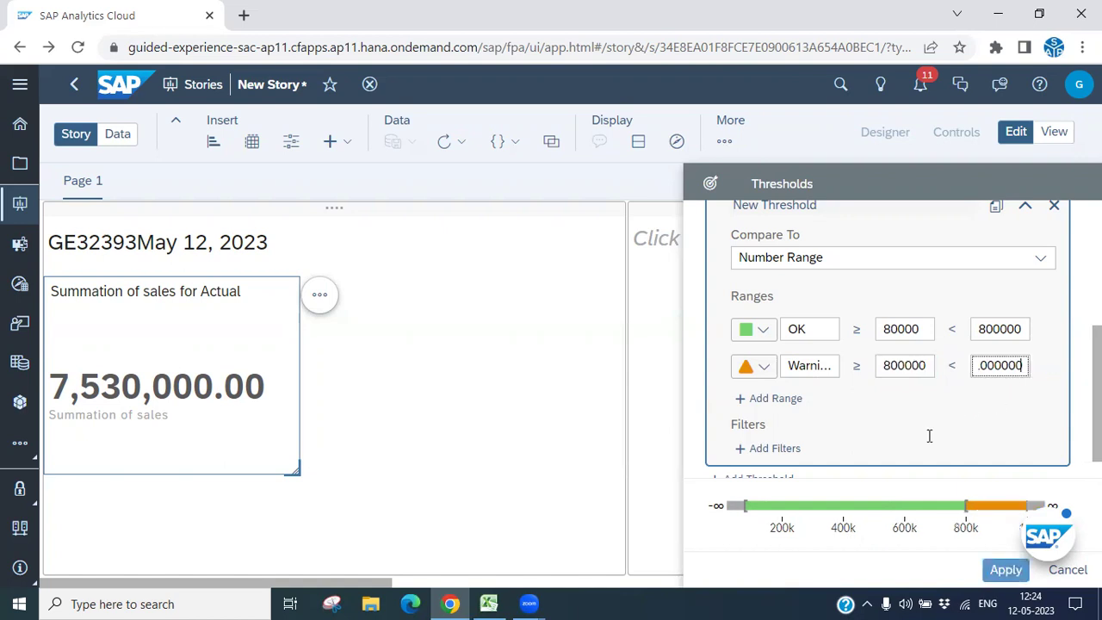
- Add a red Critical range from 1000000 to 1200000
left_click(770, 401)
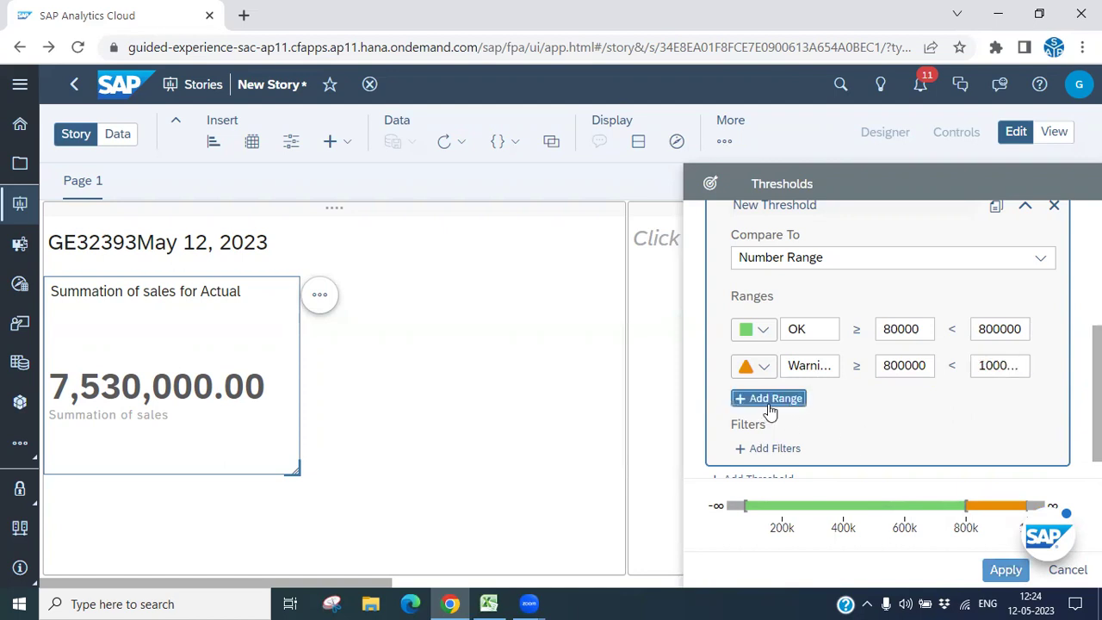
left_click(903, 402)
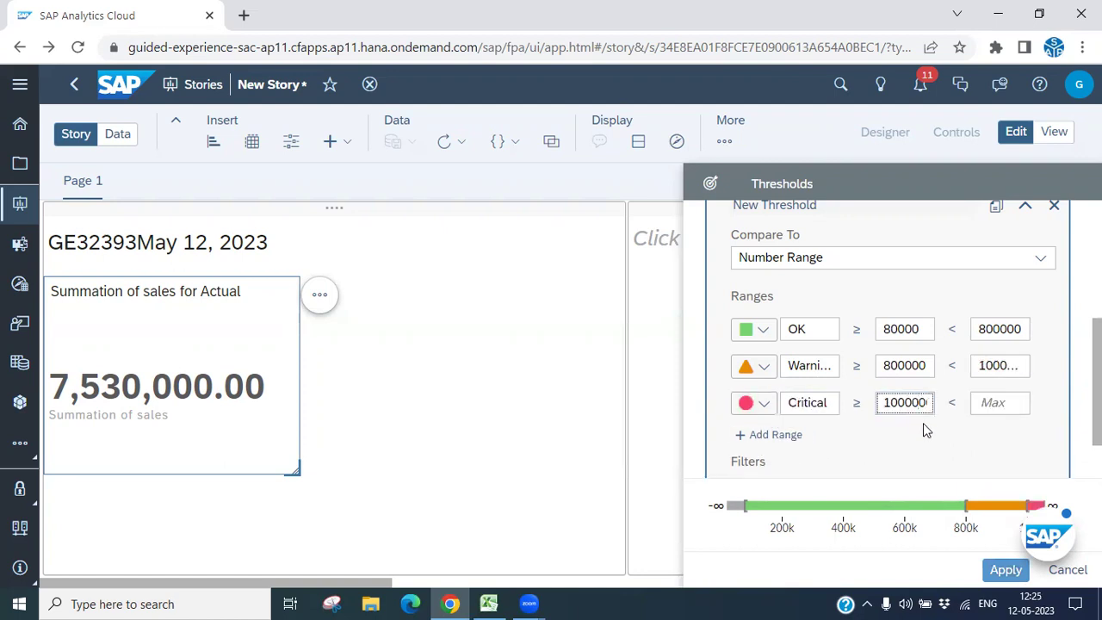
left_click(982, 403)
type("1")
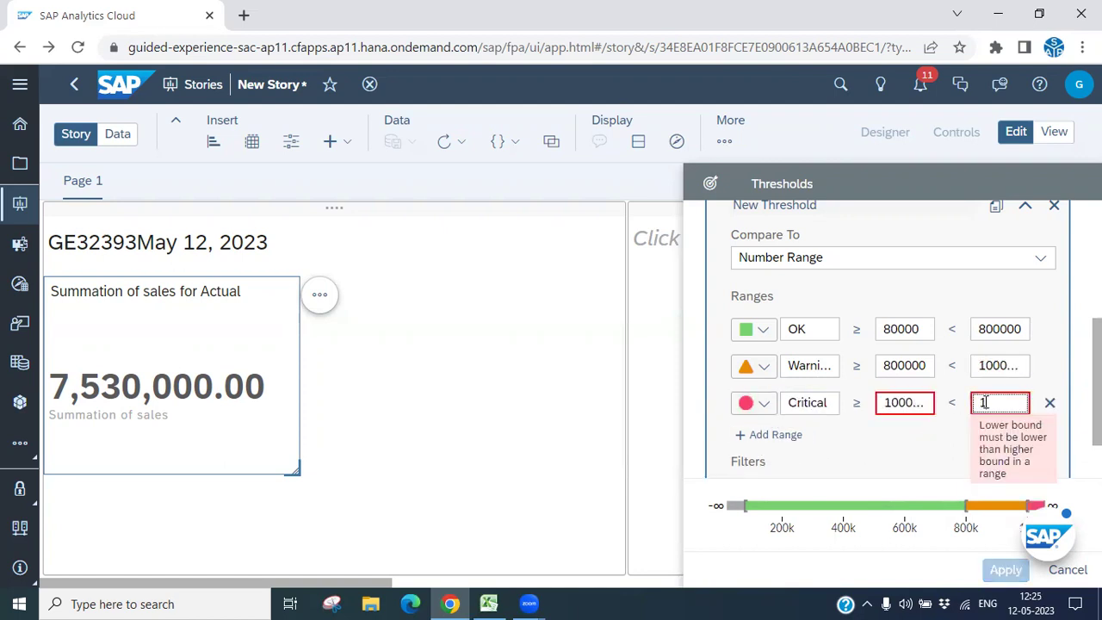
type("200000")
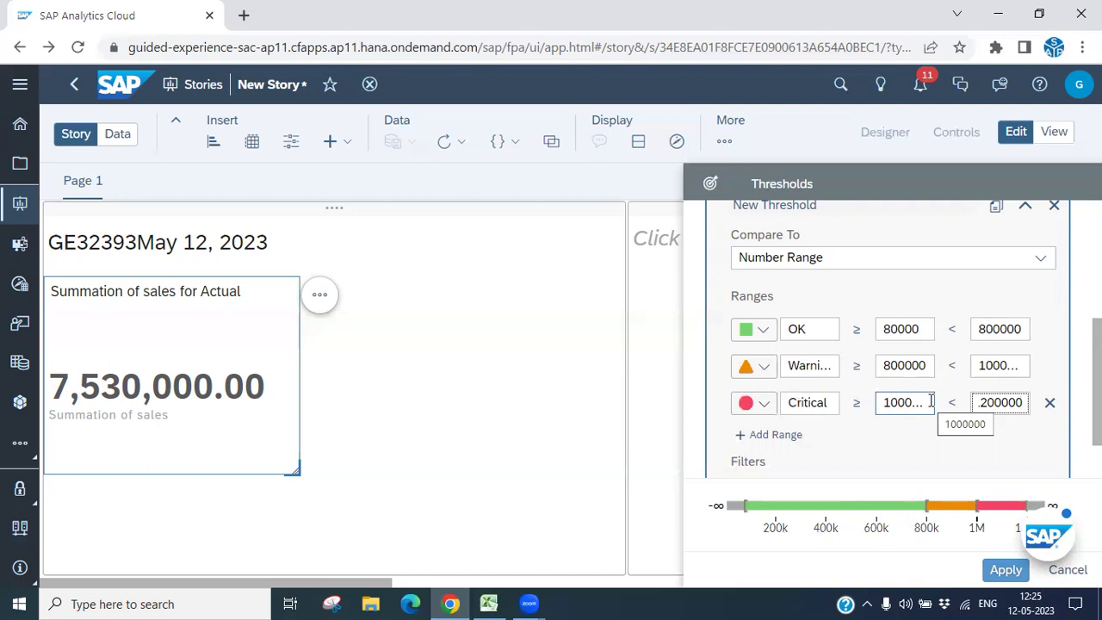
- Review the OK, Warning and Critical ranges and apply the threshold
scroll(1019, 355, "down", 1)
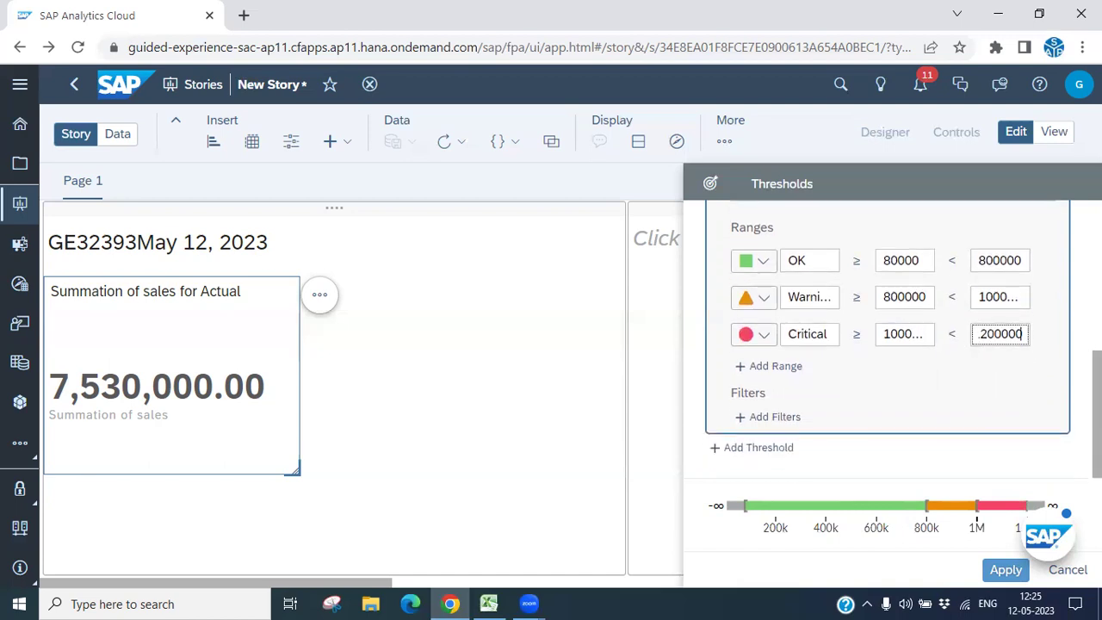
scroll(887, 344, "up", 3)
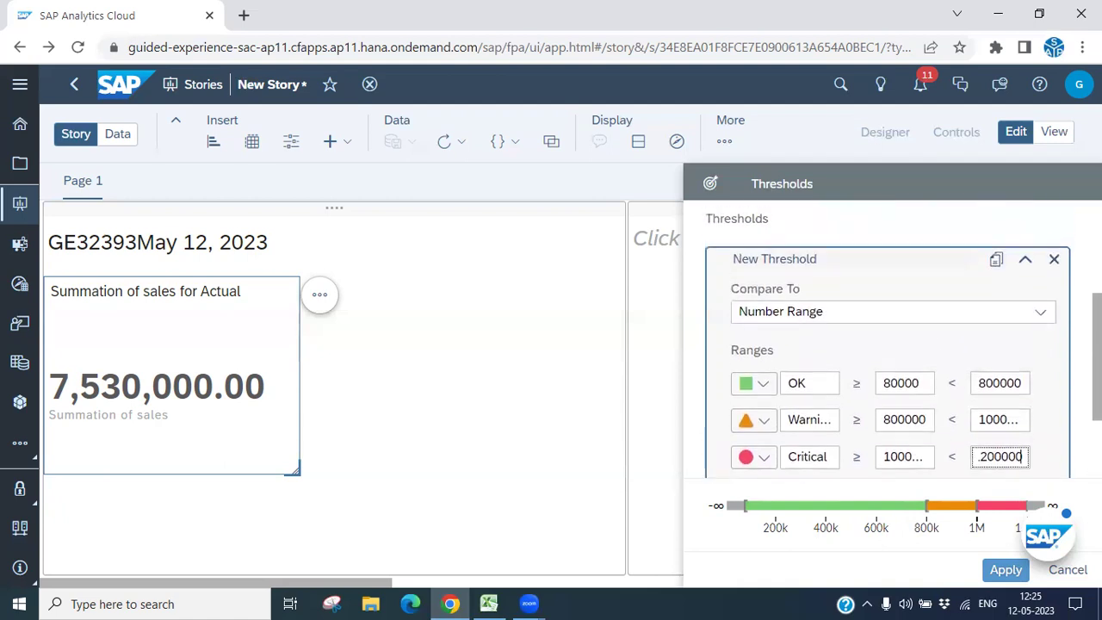
scroll(886, 344, "down", 3)
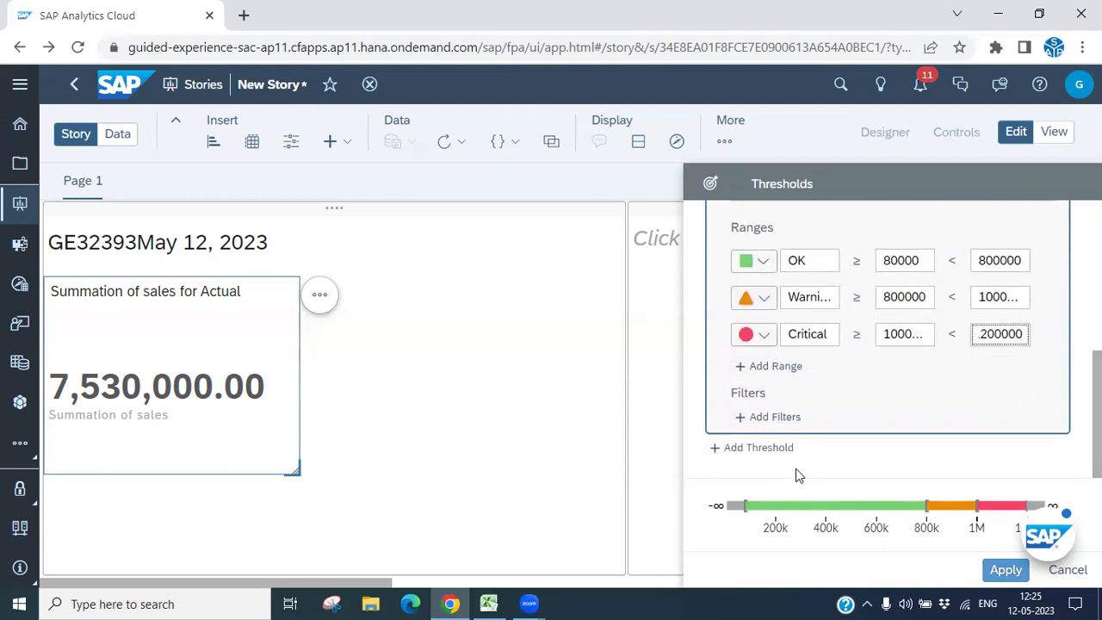
left_click(1001, 572)
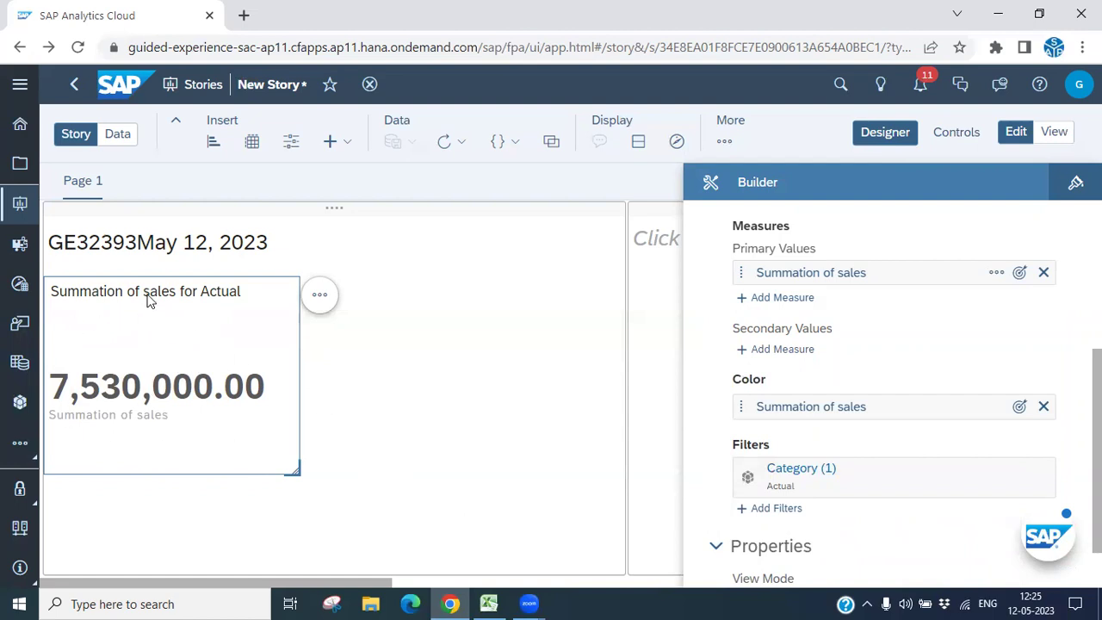
- Enable Explorer in the Numeric Point chart's view mode properties and open the chart in the Explorer
scroll(863, 473, "down", 1)
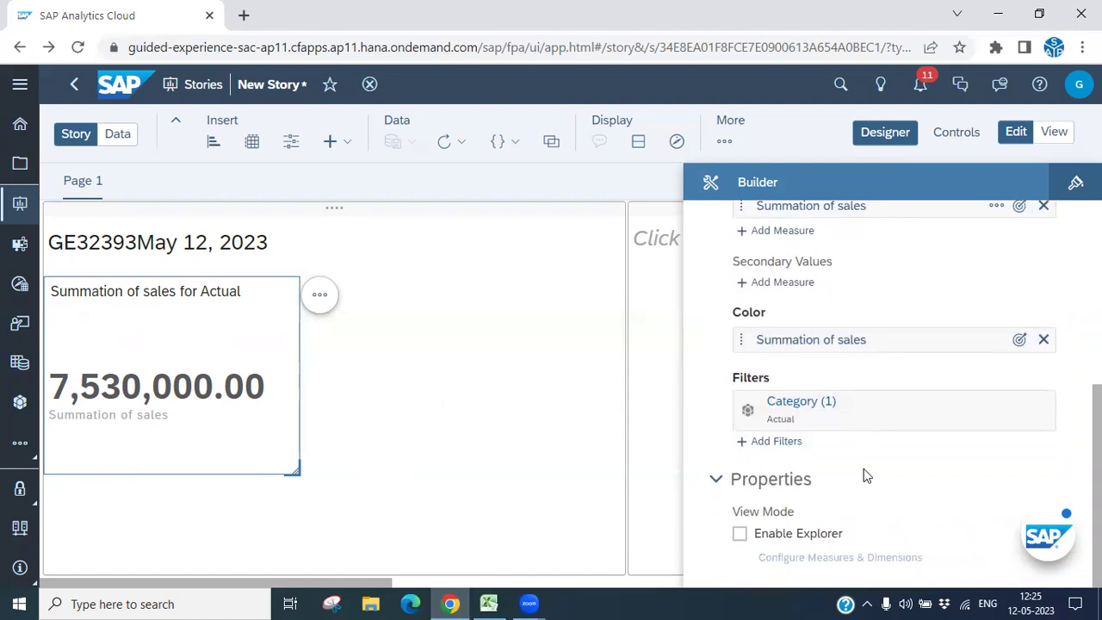
scroll(860, 483, "up", 5)
scroll(860, 482, "down", 5)
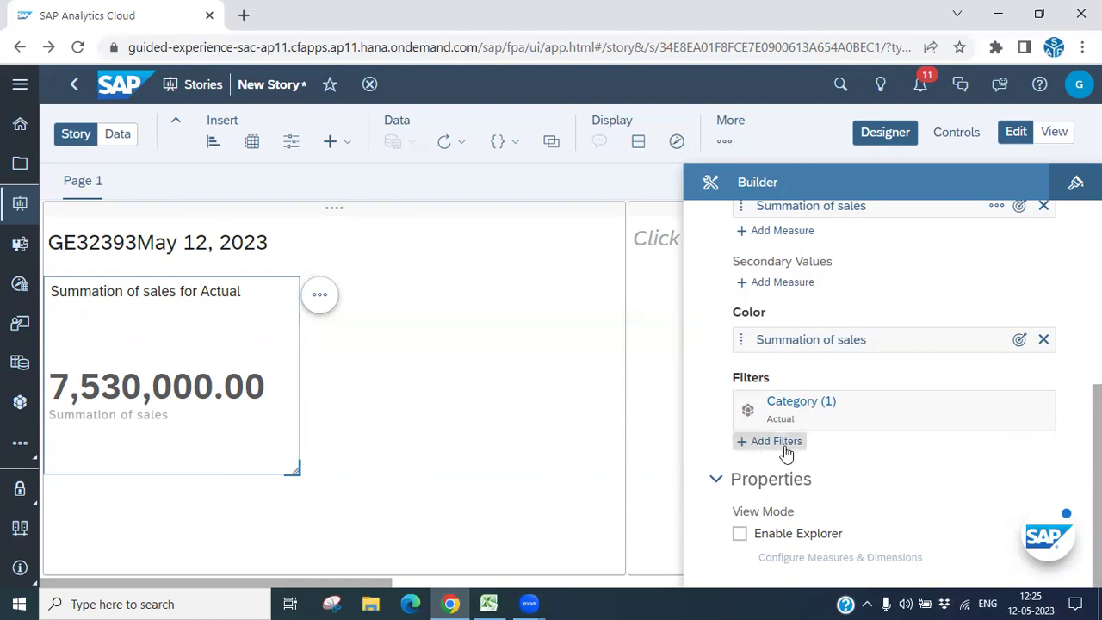
left_click(740, 535)
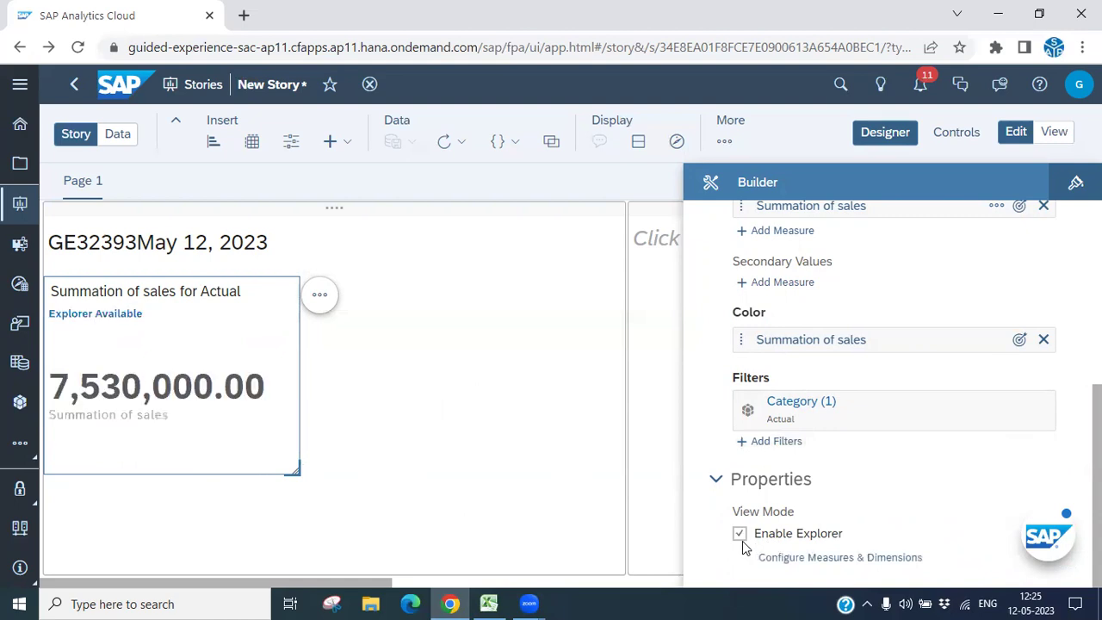
left_click(131, 314)
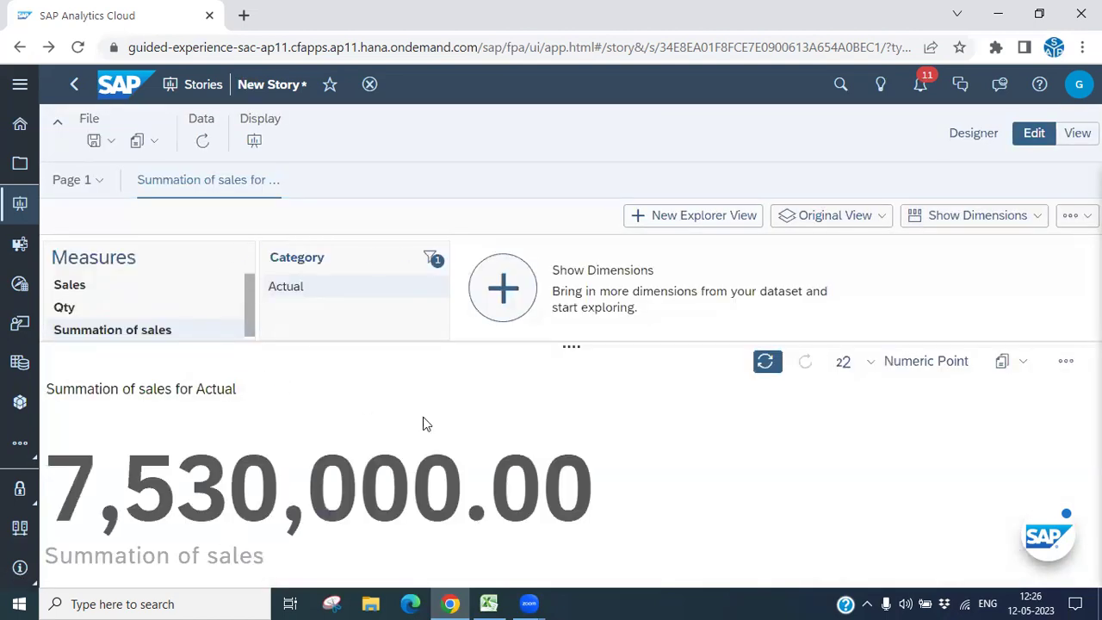
- Stay in the Explorer without discarding the unsaved changes and examine the chart structure in its Builder
left_click(74, 83)
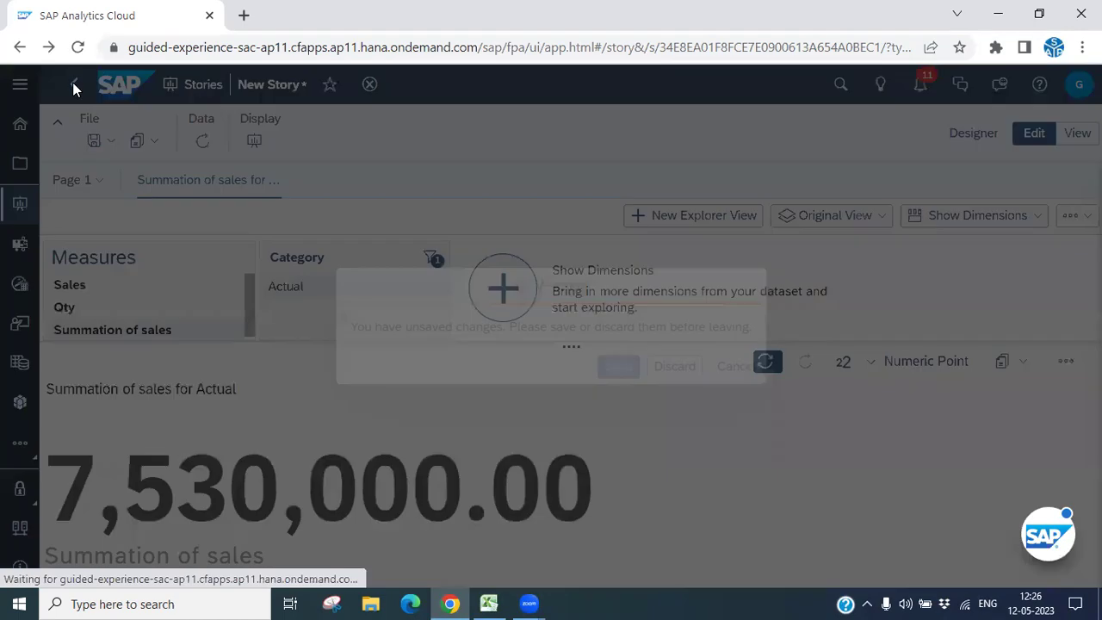
left_click(729, 376)
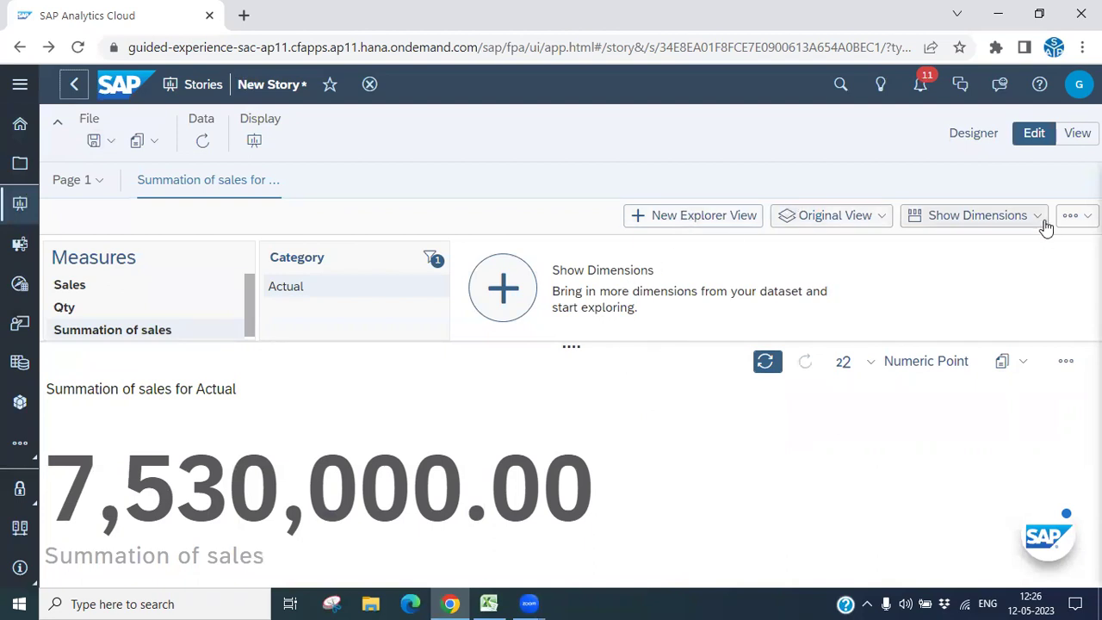
left_click(973, 133)
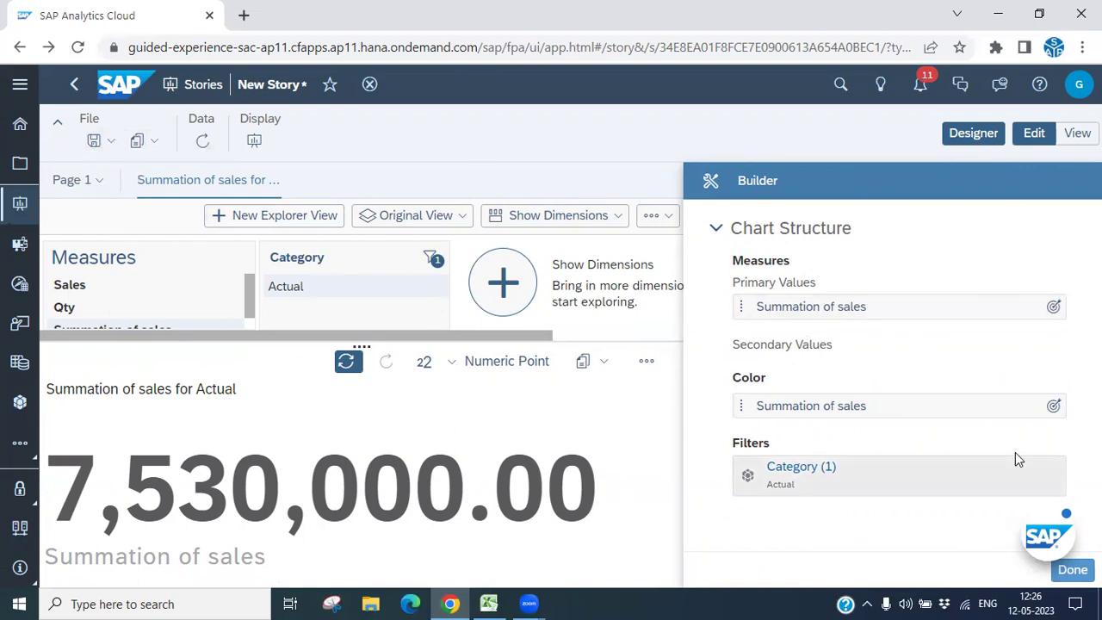
left_click(941, 145)
left_click(1037, 133)
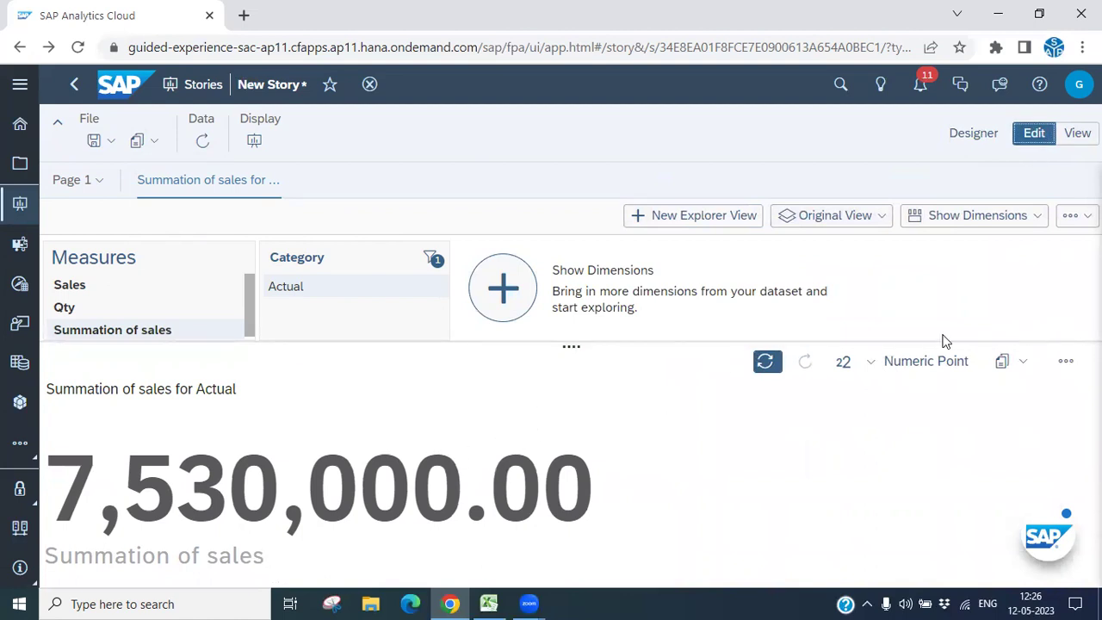
- Leave the story for the home page, choose to save the unsaved changes, and name the story 12th May Stories
left_click(22, 125)
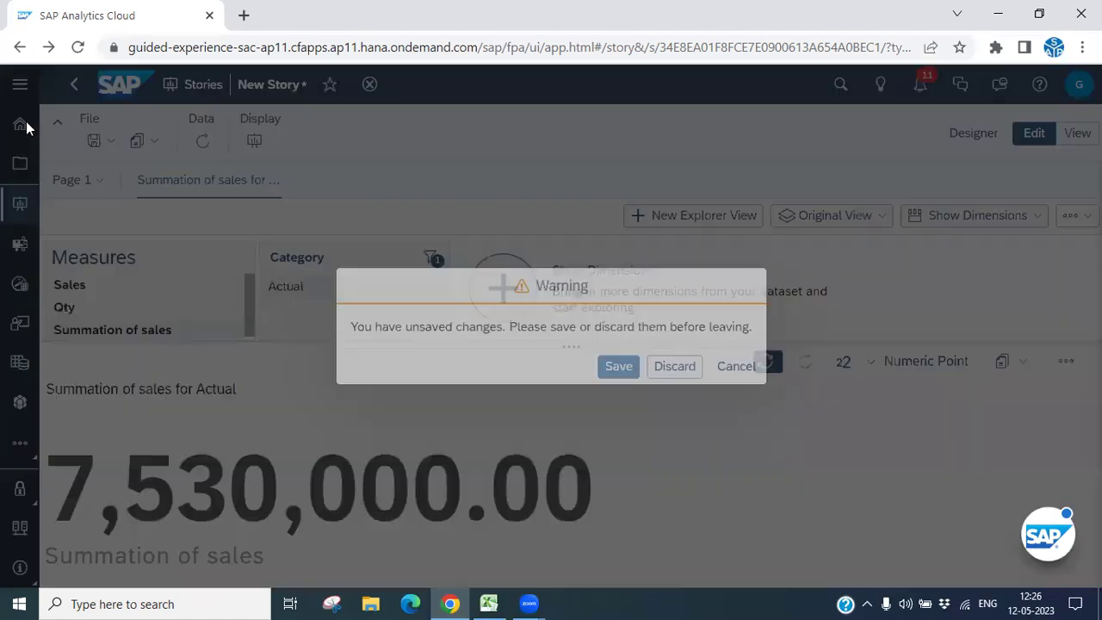
left_click(614, 372)
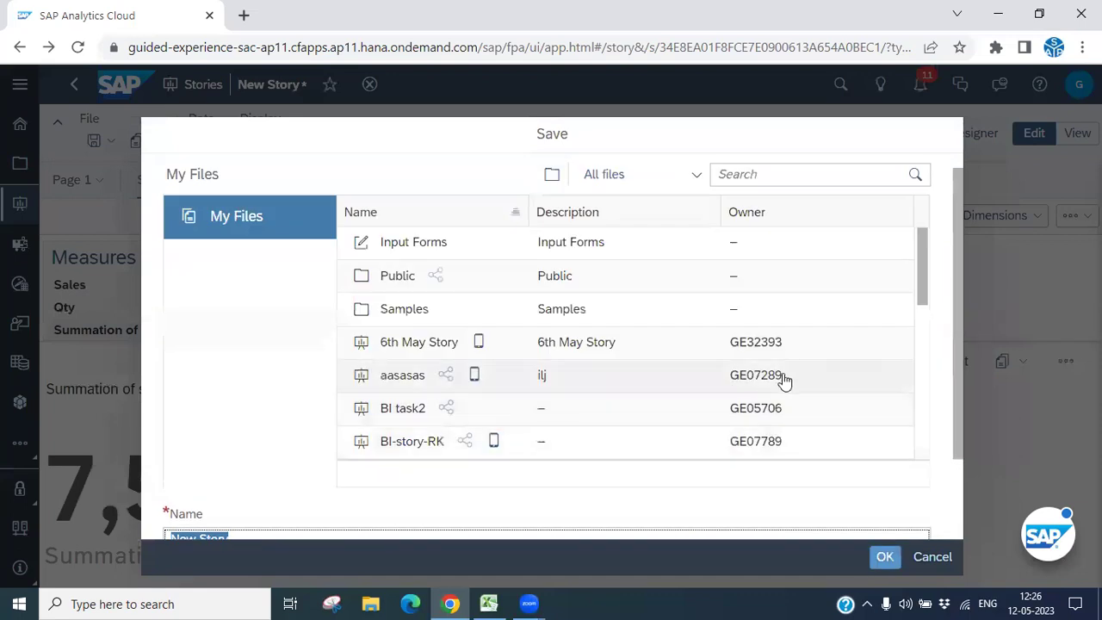
scroll(920, 295, "down", 5)
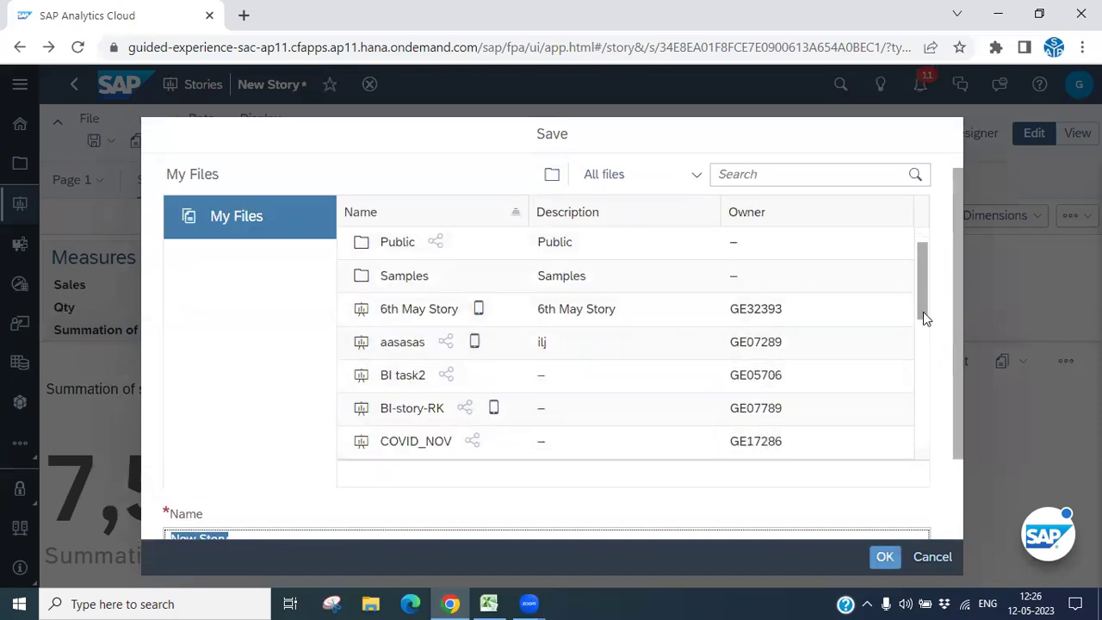
left_click(260, 435)
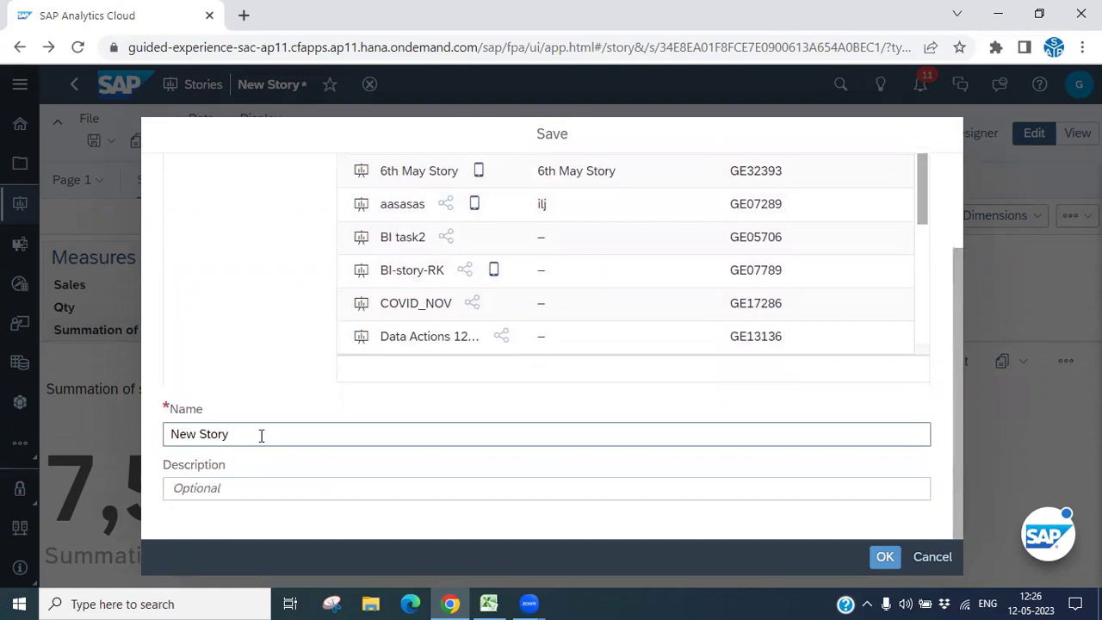
left_click_drag(261, 435, 106, 442)
left_click(267, 434)
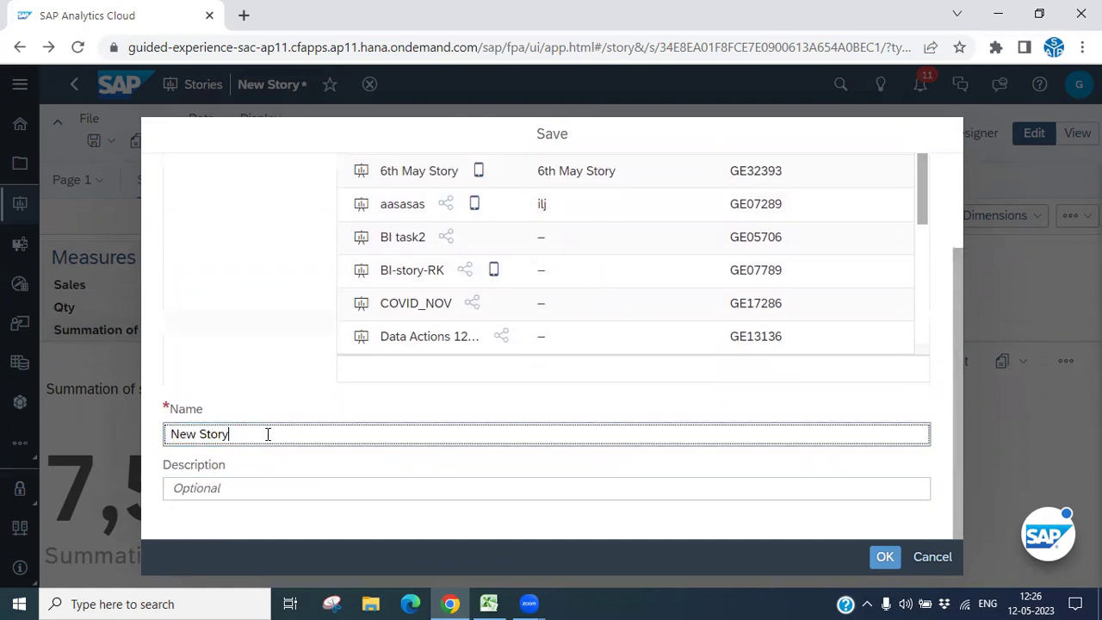
left_click_drag(261, 435, 137, 439)
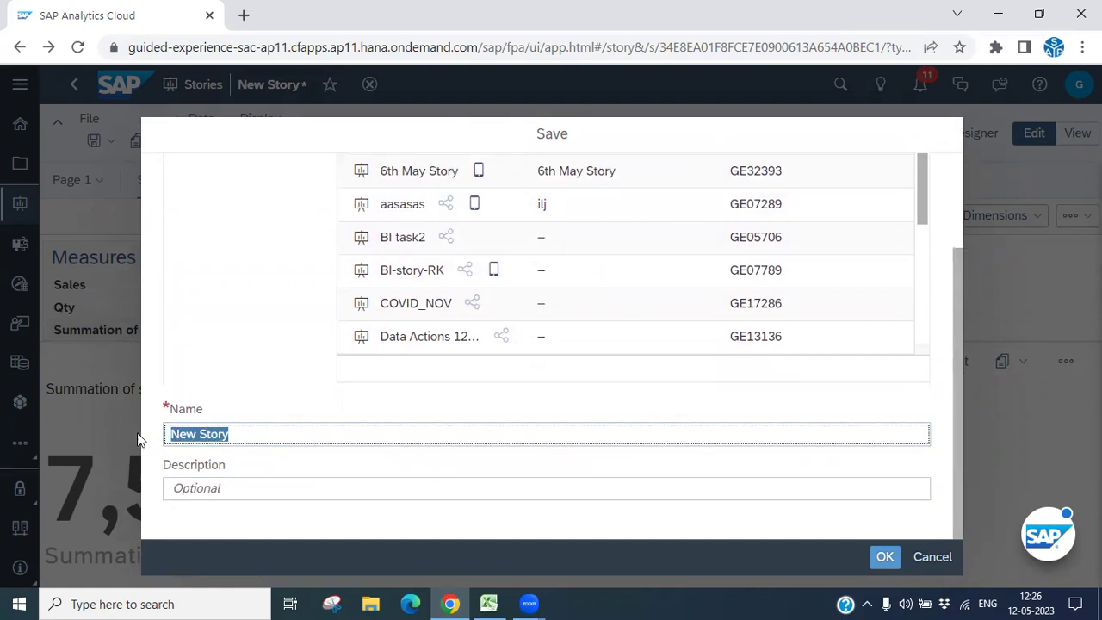
type("12th May Sto")
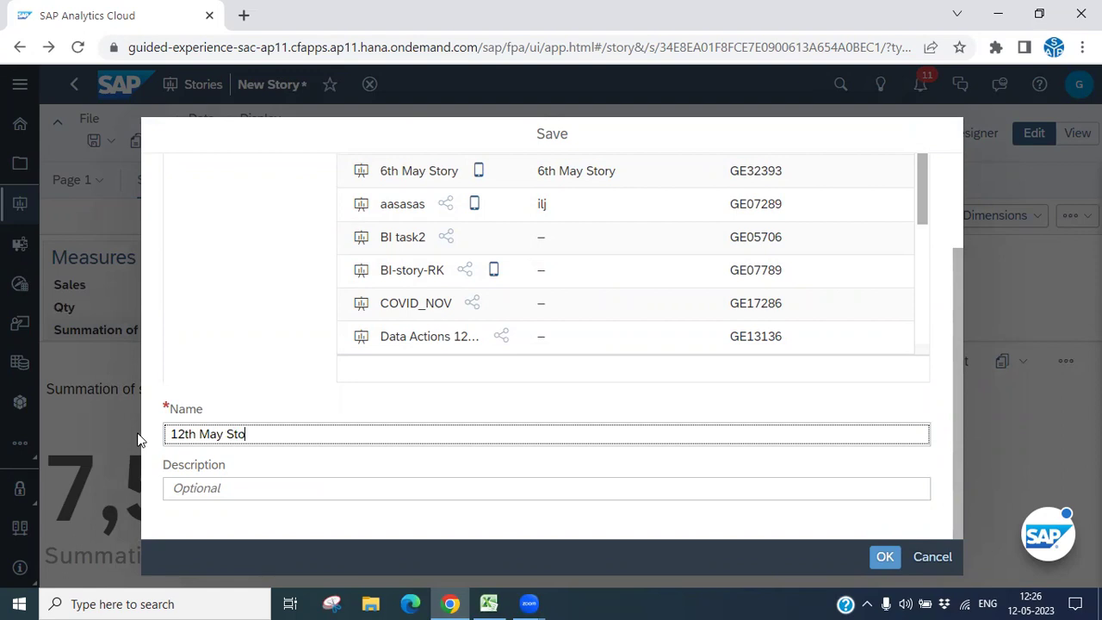
type("ries")
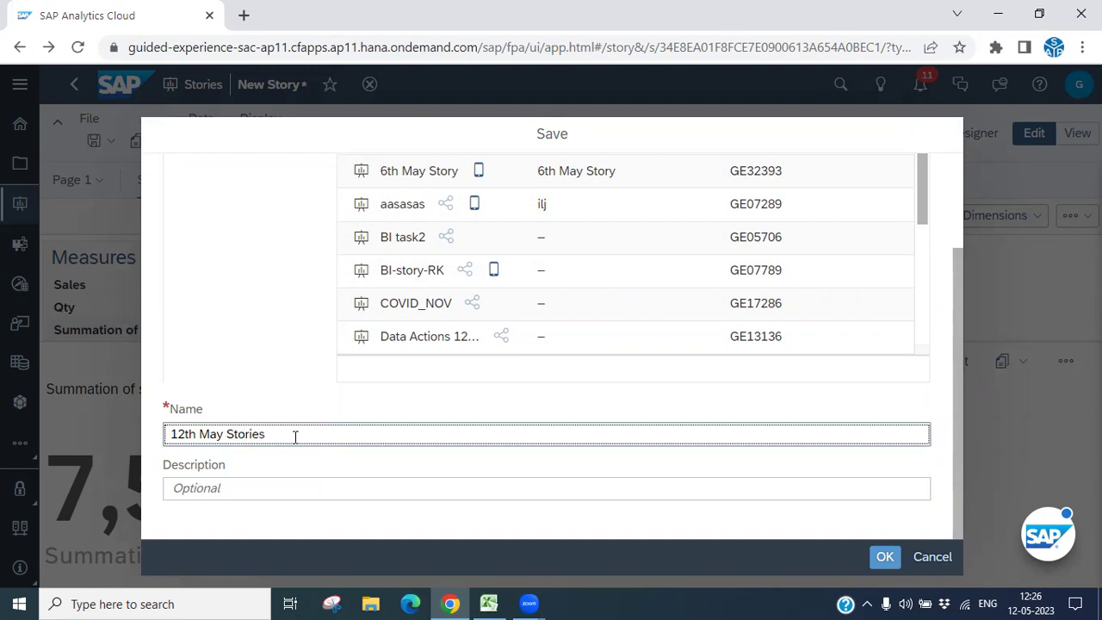
- Copy the story name into the description as 12th May Stories and save the story in My Files
left_click_drag(296, 436, 118, 430)
key("ctrl+c")
left_click(175, 487)
key("ctrl+v")
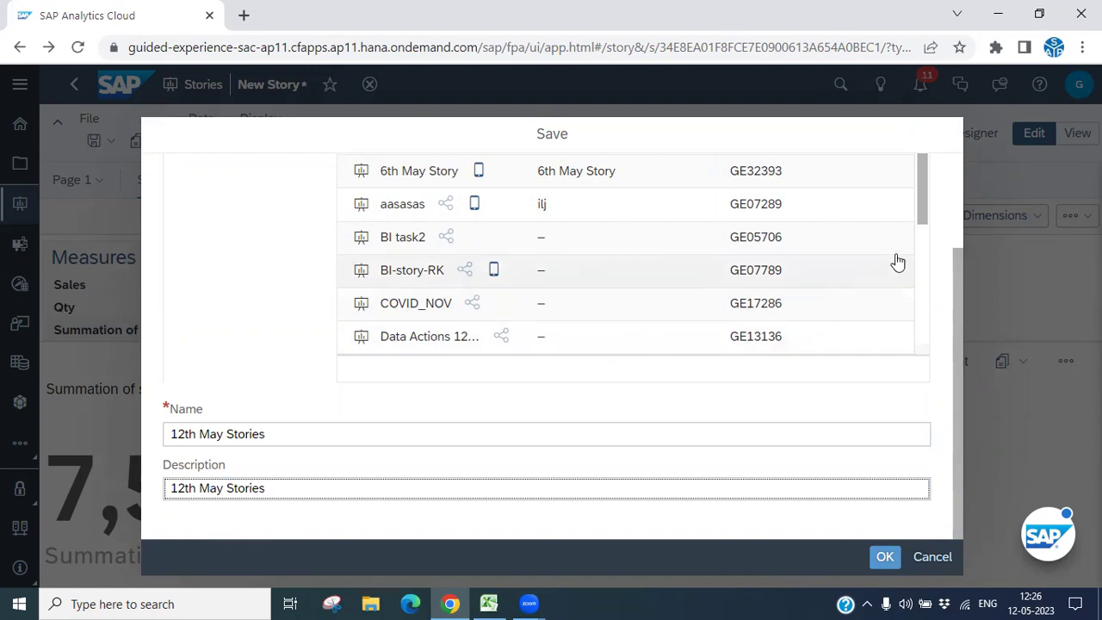
left_click_drag(949, 280, 950, 188)
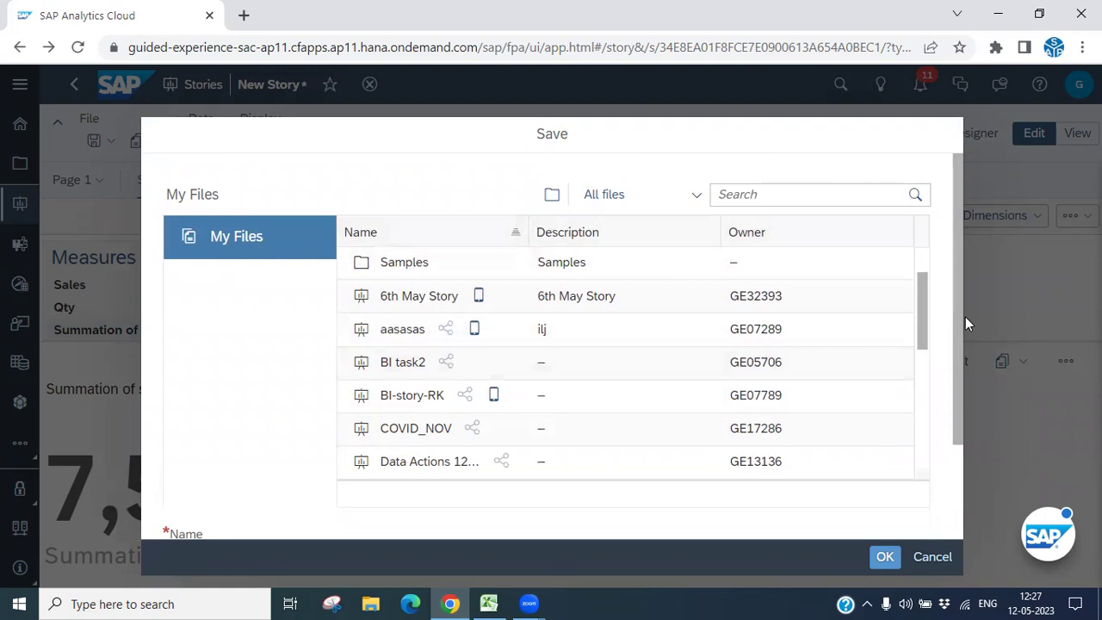
left_click_drag(956, 437, 946, 512)
left_click(885, 556)
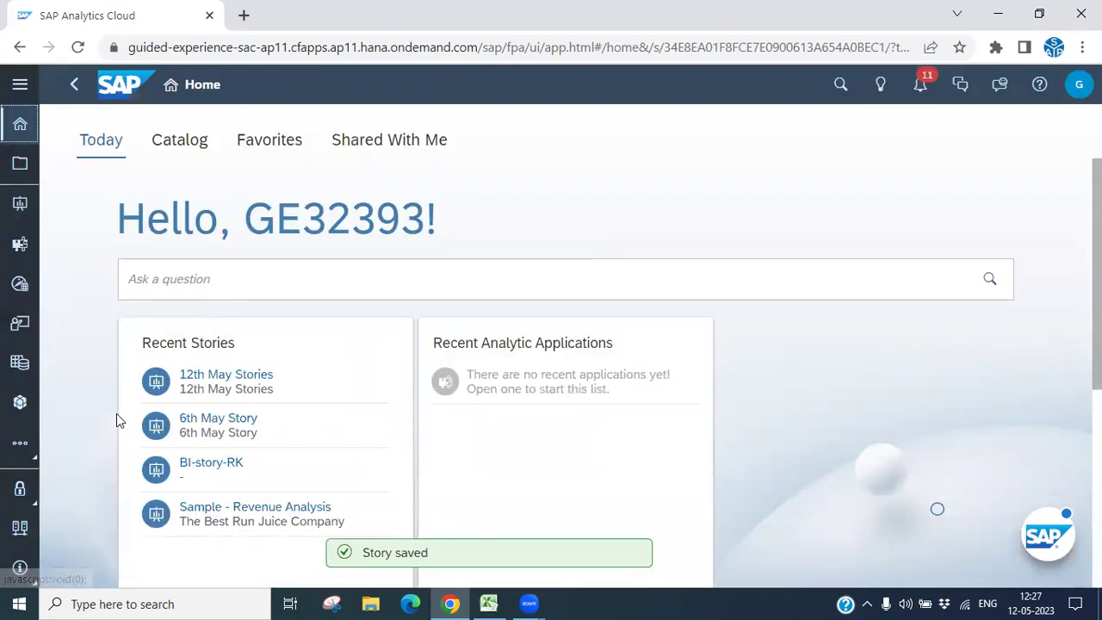
- Go to My Files, widen the Name column and look through the list of stories and models
left_click(19, 84)
left_click(51, 168)
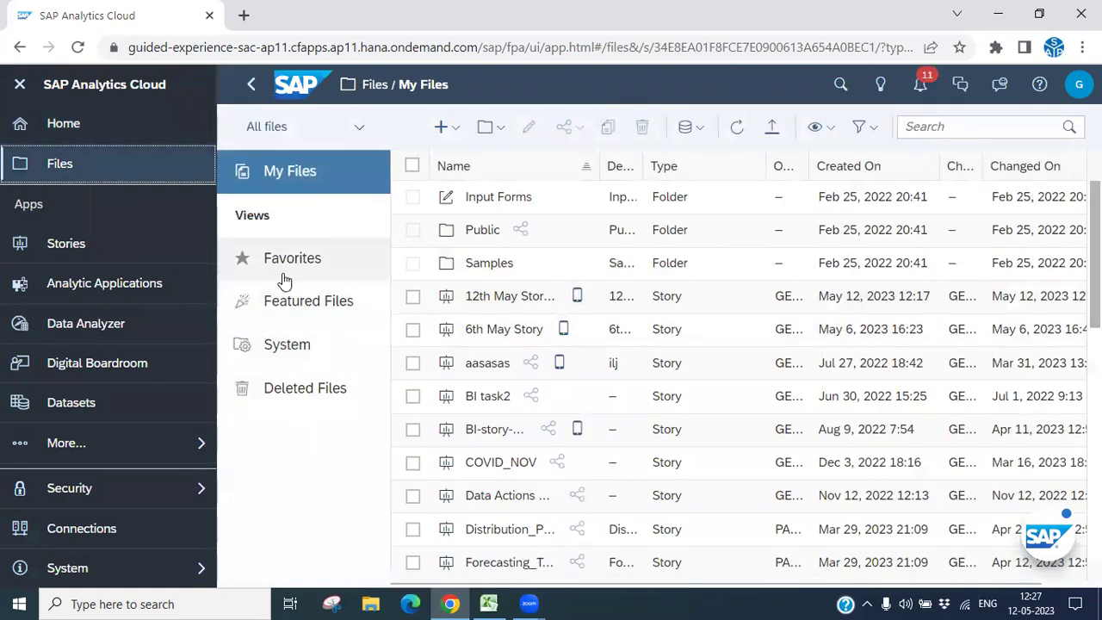
scroll(586, 165, "down", 5)
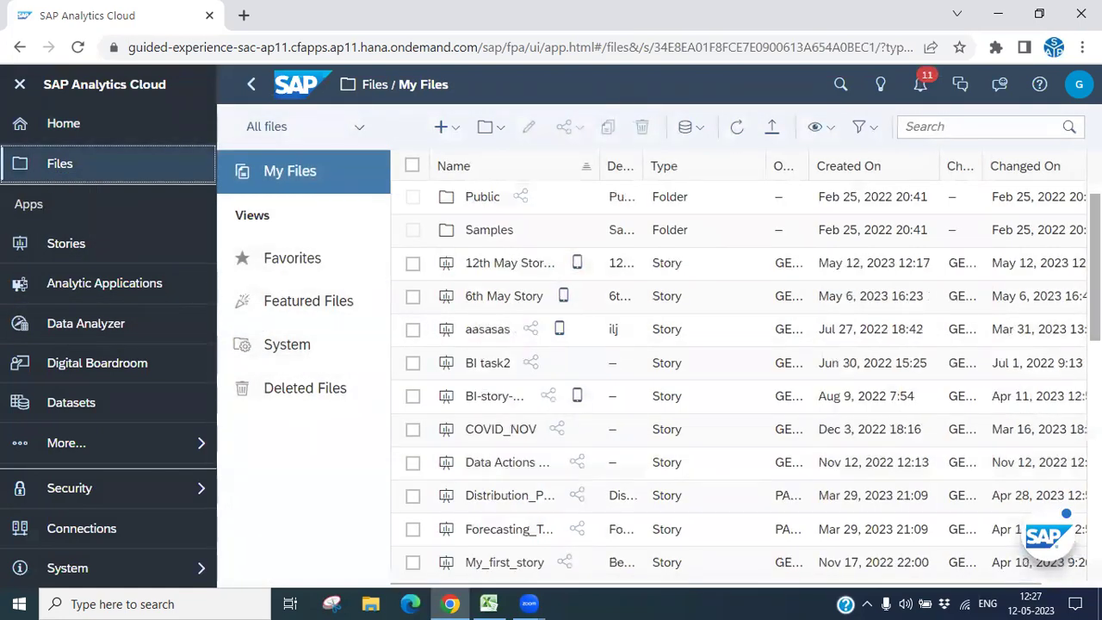
left_click_drag(610, 167, 630, 306)
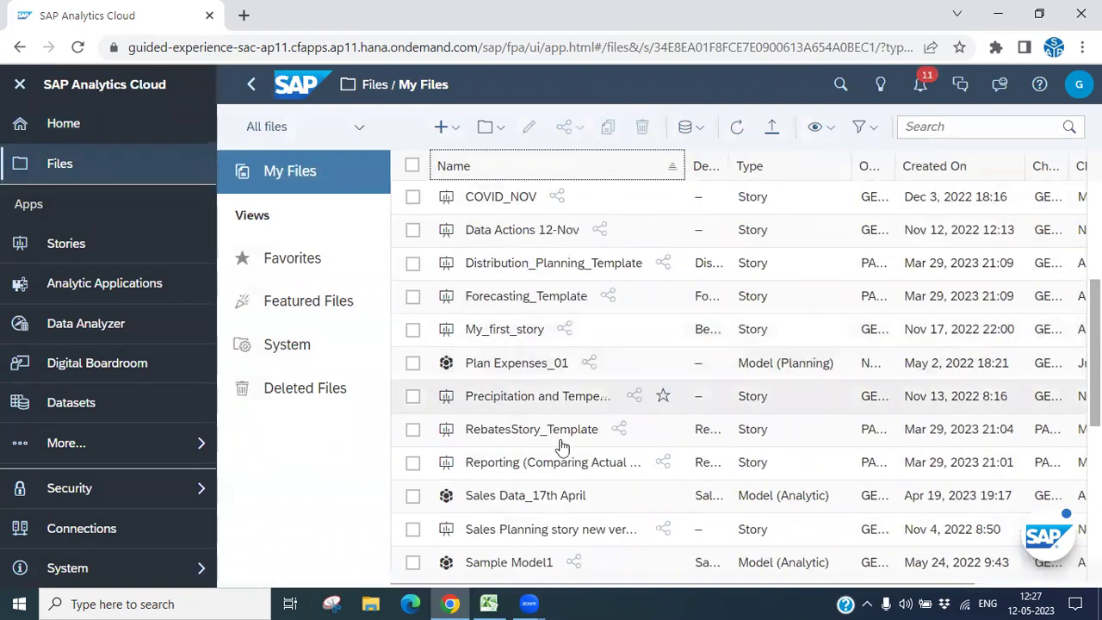
scroll(560, 479, "down", 5)
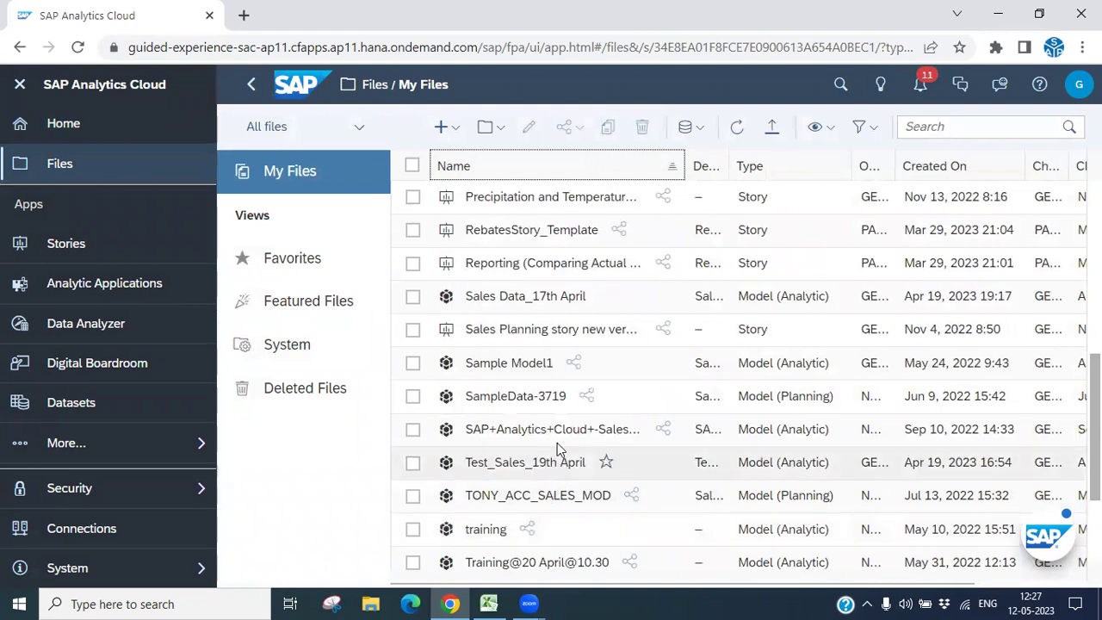
scroll(555, 414, "down", 4)
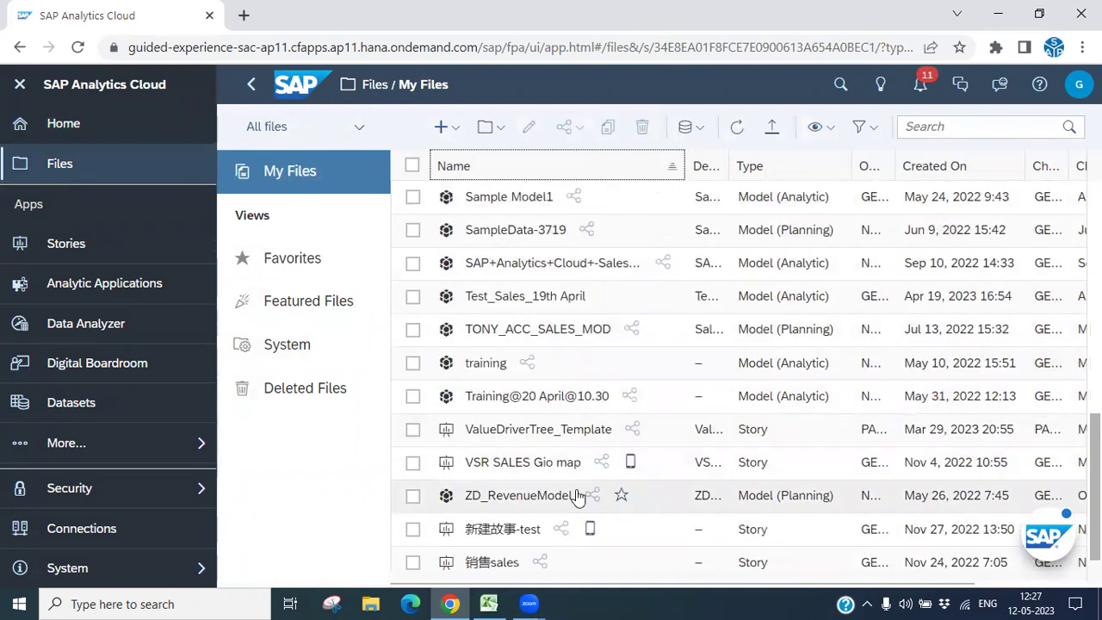
scroll(559, 517, "up", 5)
scroll(559, 489, "up", 3)
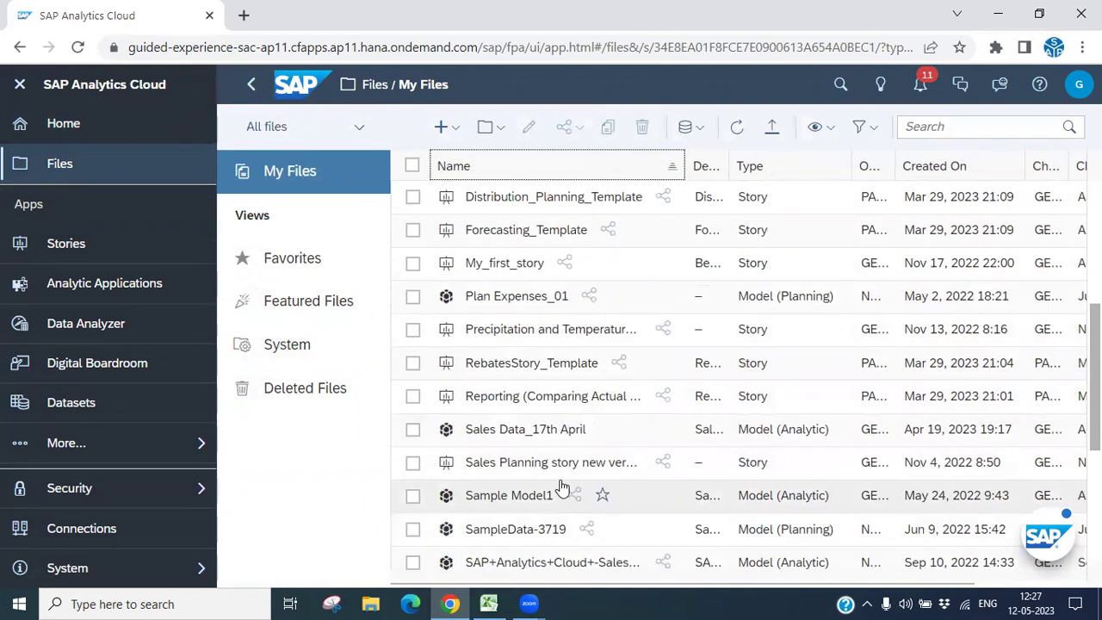
scroll(552, 442, "up", 8)
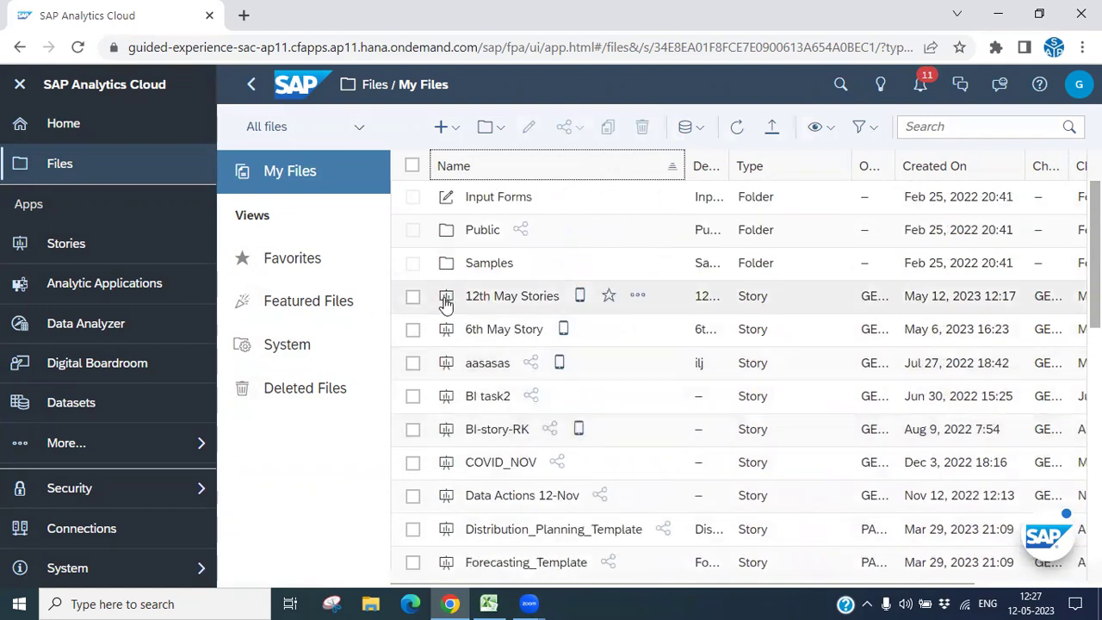
- Try to open the 12th May Stories story by its name from My Files, and return to the file list
left_click(522, 303)
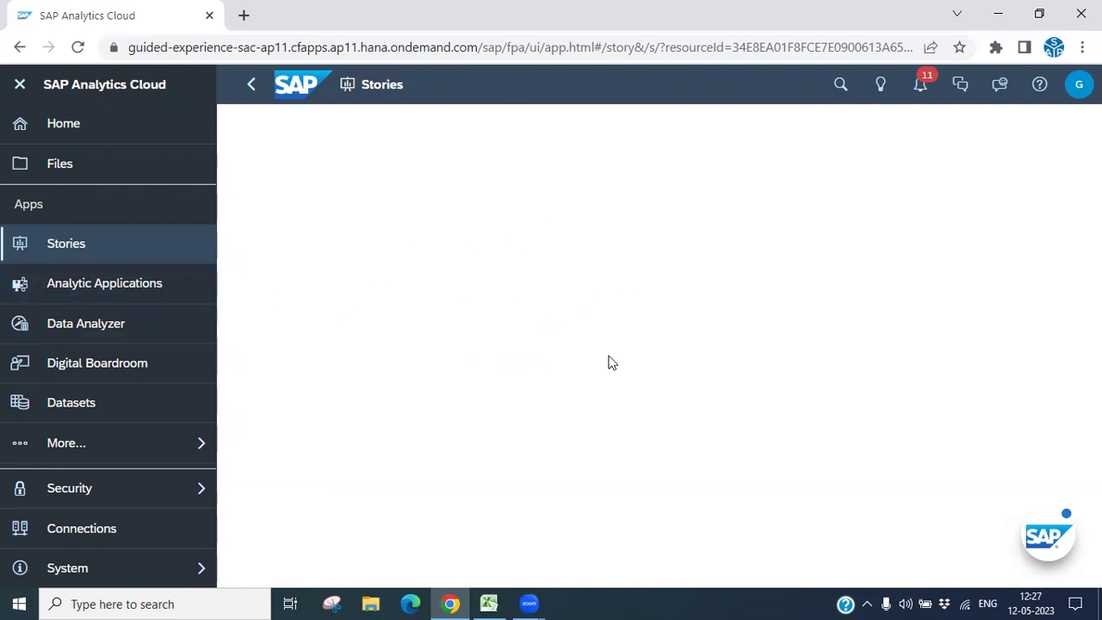
left_click(76, 251)
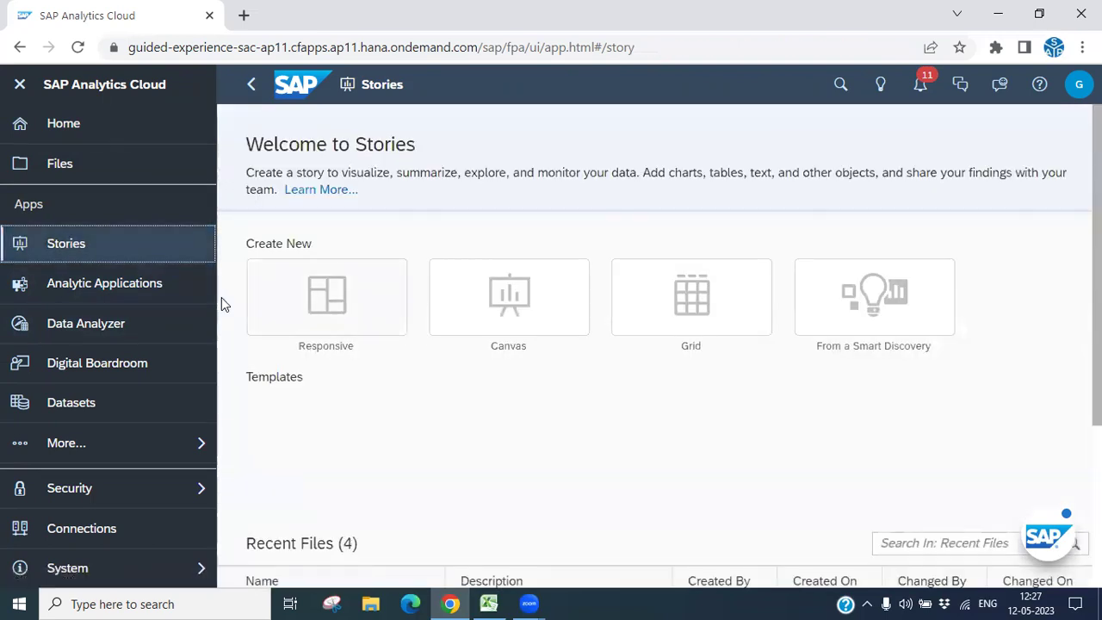
left_click(77, 172)
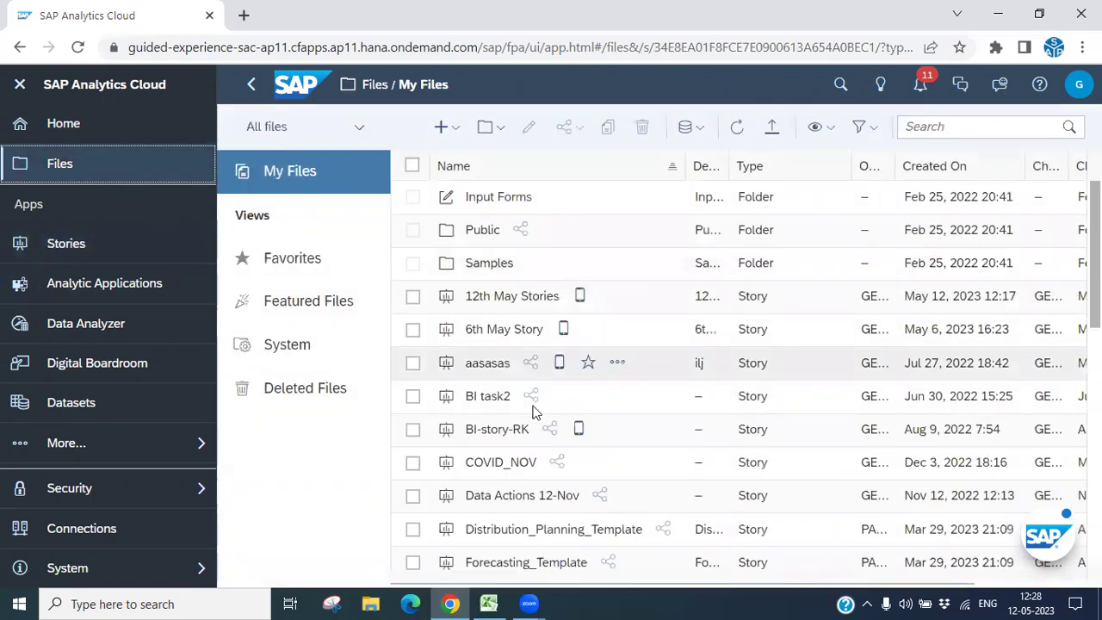
left_click(508, 296)
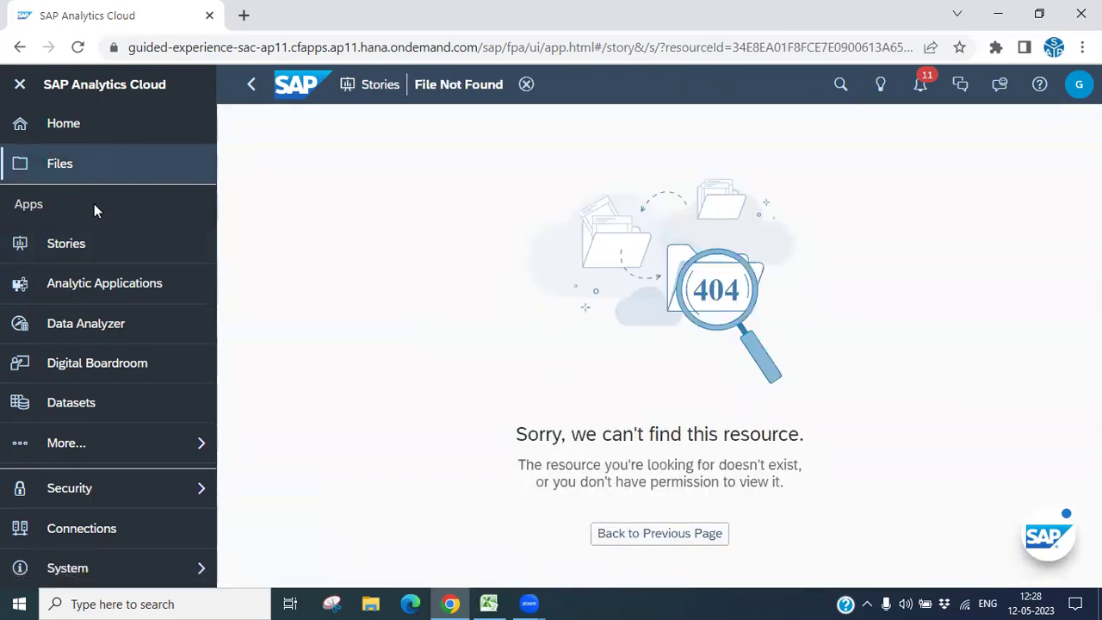
left_click(61, 168)
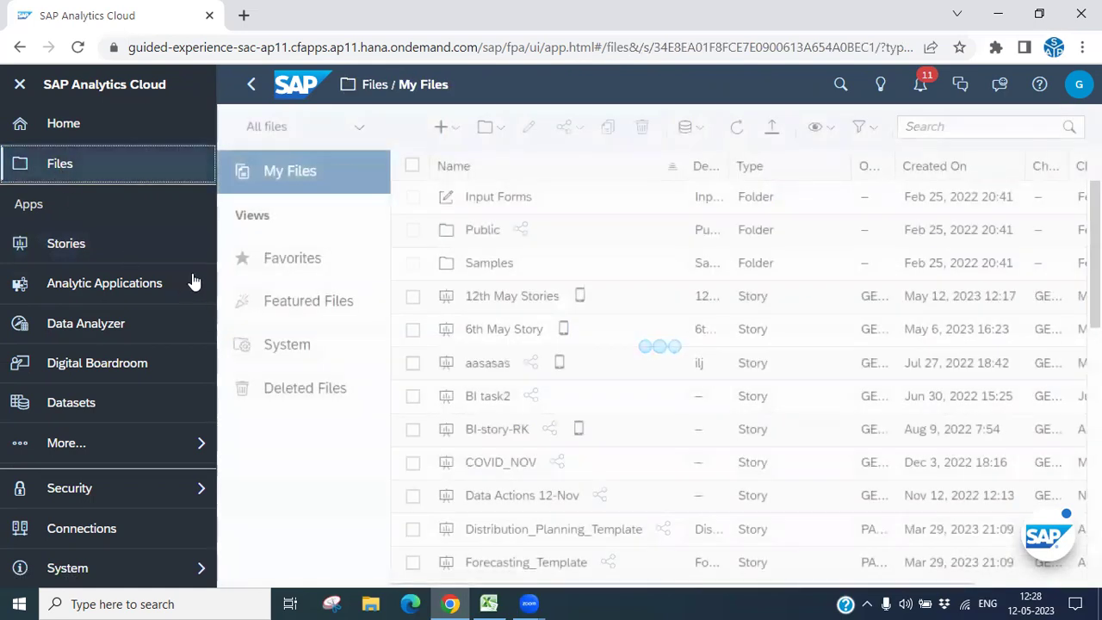
- Select 12th May Stories, try to open it in Story View Mode, and return to My Files
left_click(413, 298)
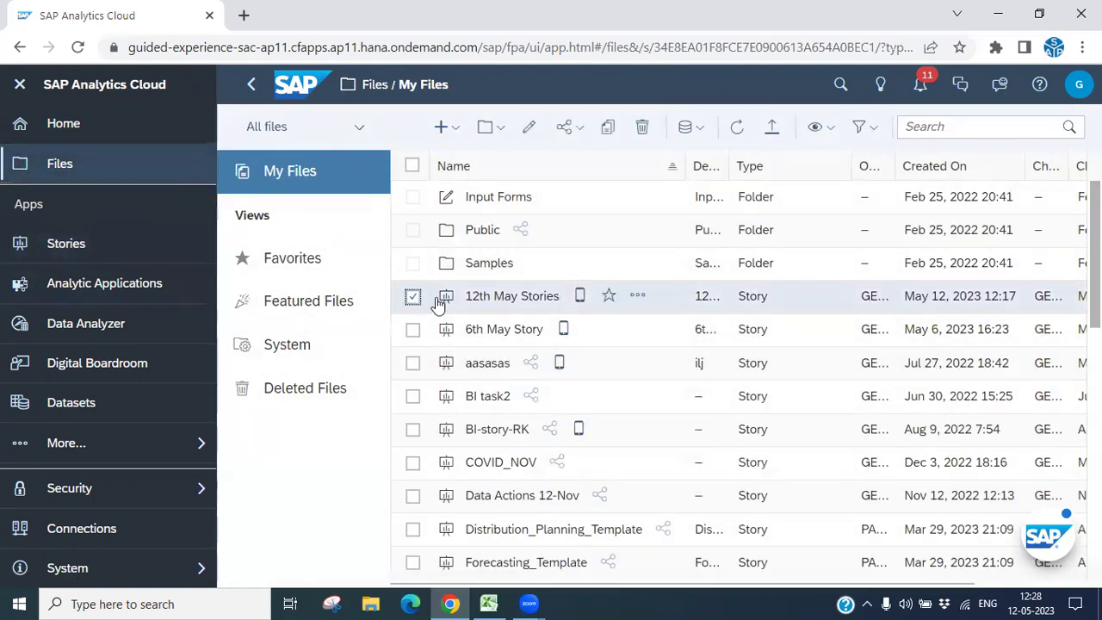
left_click(644, 301)
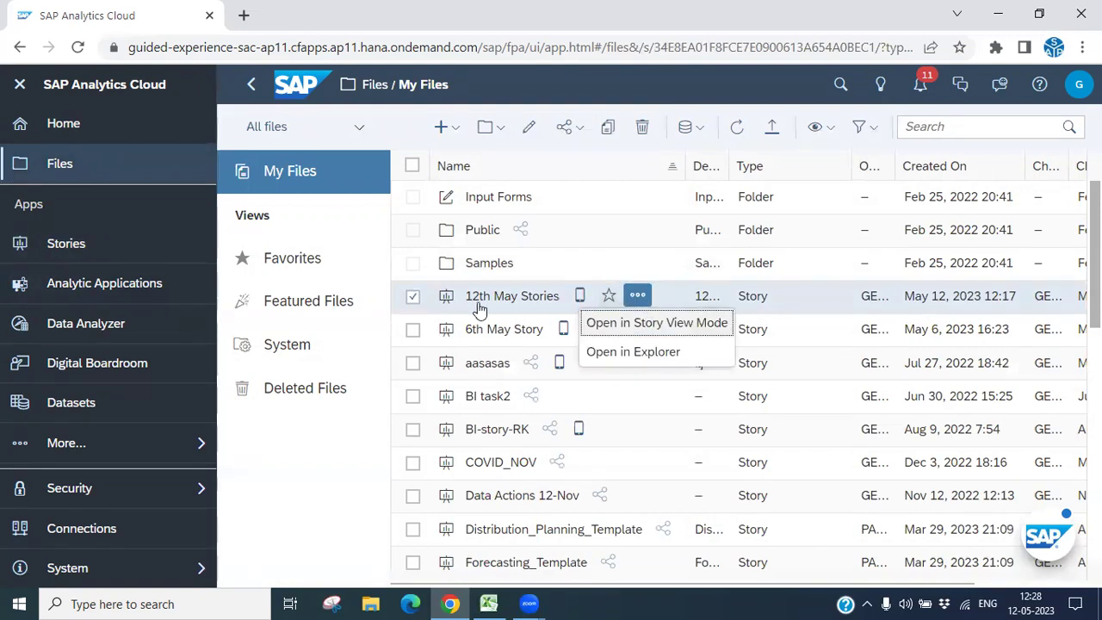
left_click(639, 324)
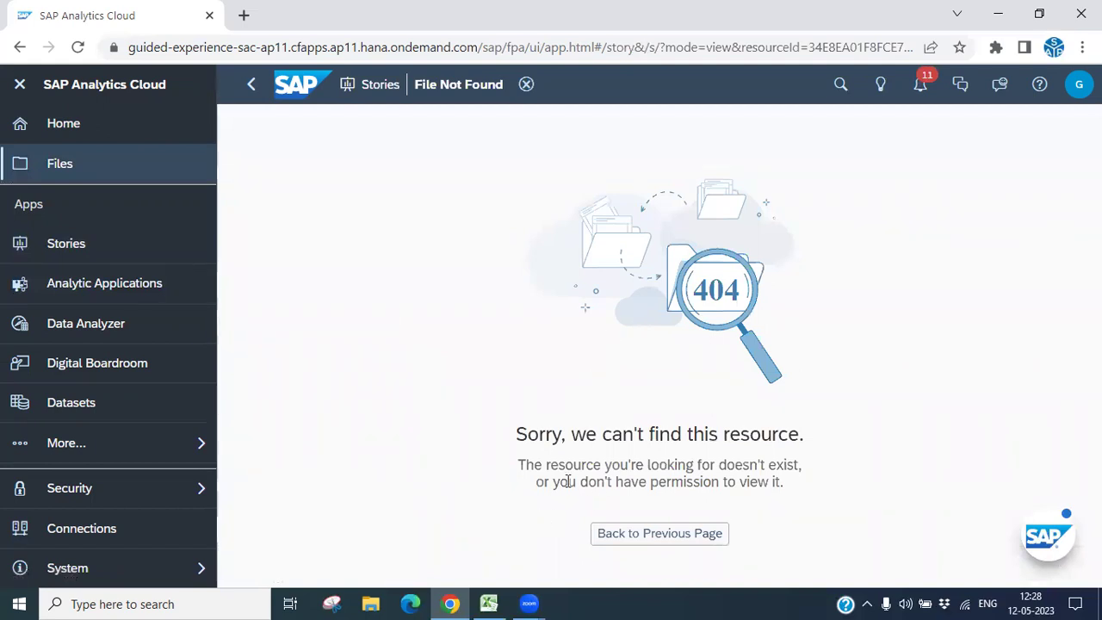
left_click(644, 535)
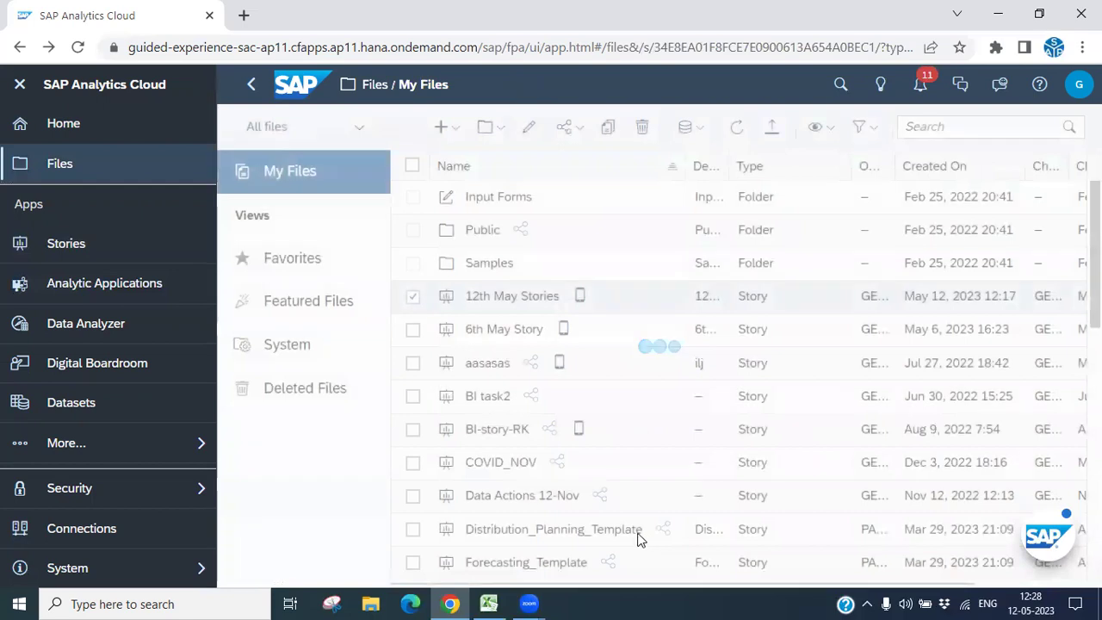
- Retry opening 12th May Stories from My Files several times, going back to the file list after each attempt
left_click(482, 296)
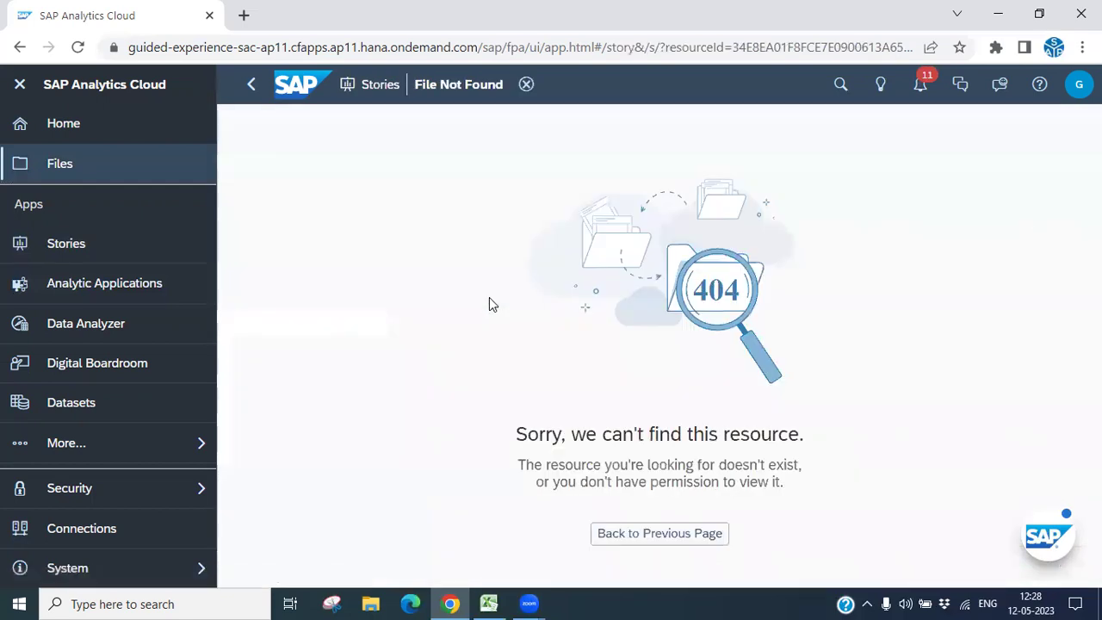
left_click(56, 168)
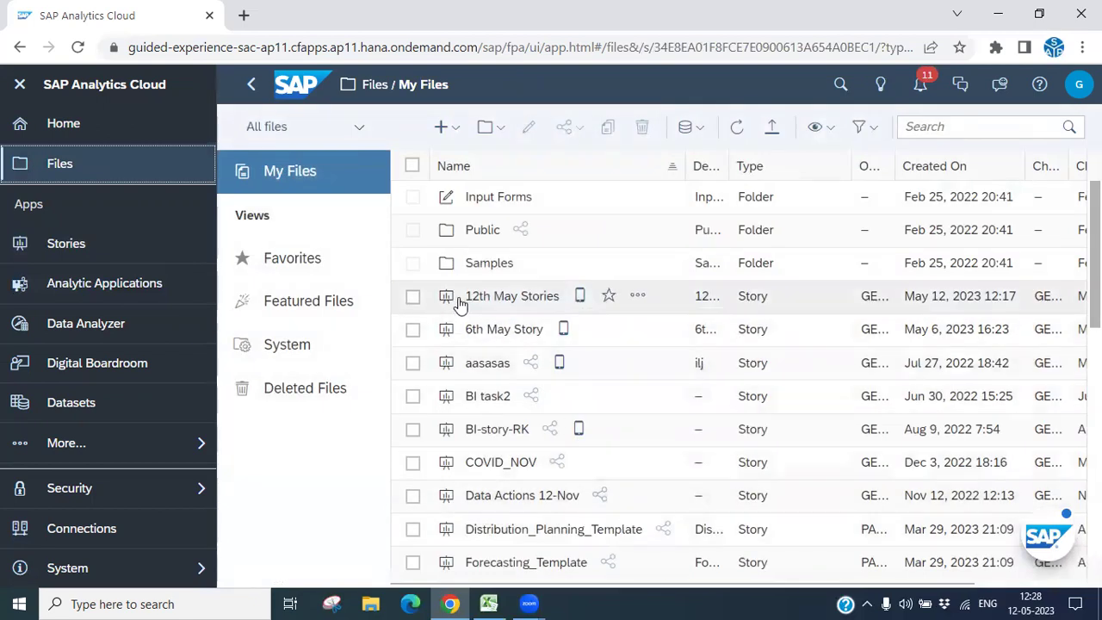
left_click(468, 296)
left_click(657, 534)
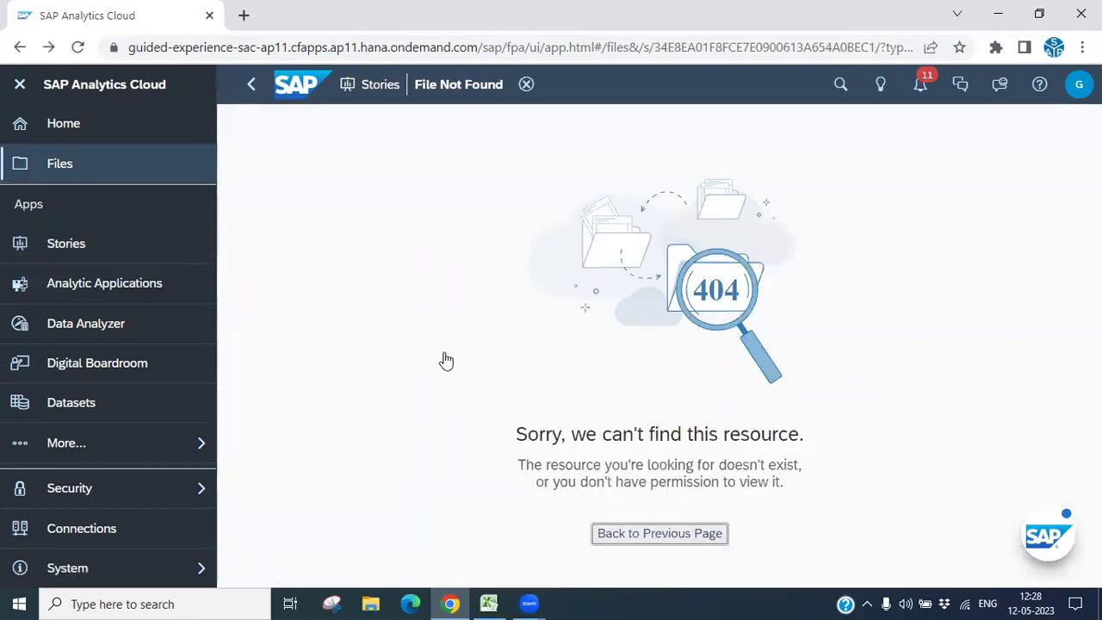
left_click(537, 297)
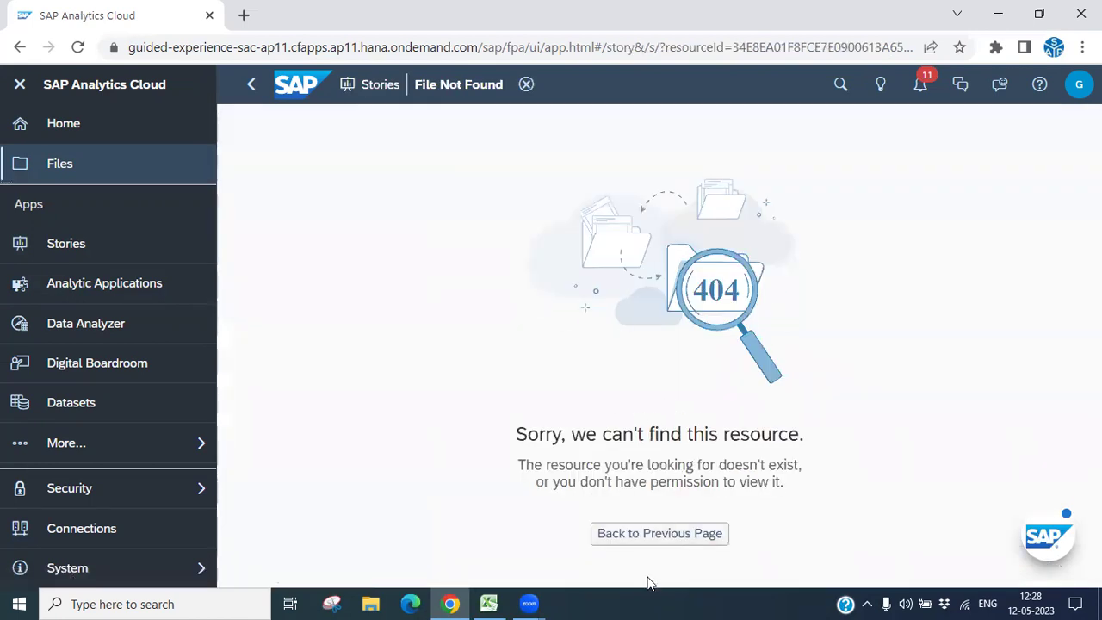
left_click(654, 536)
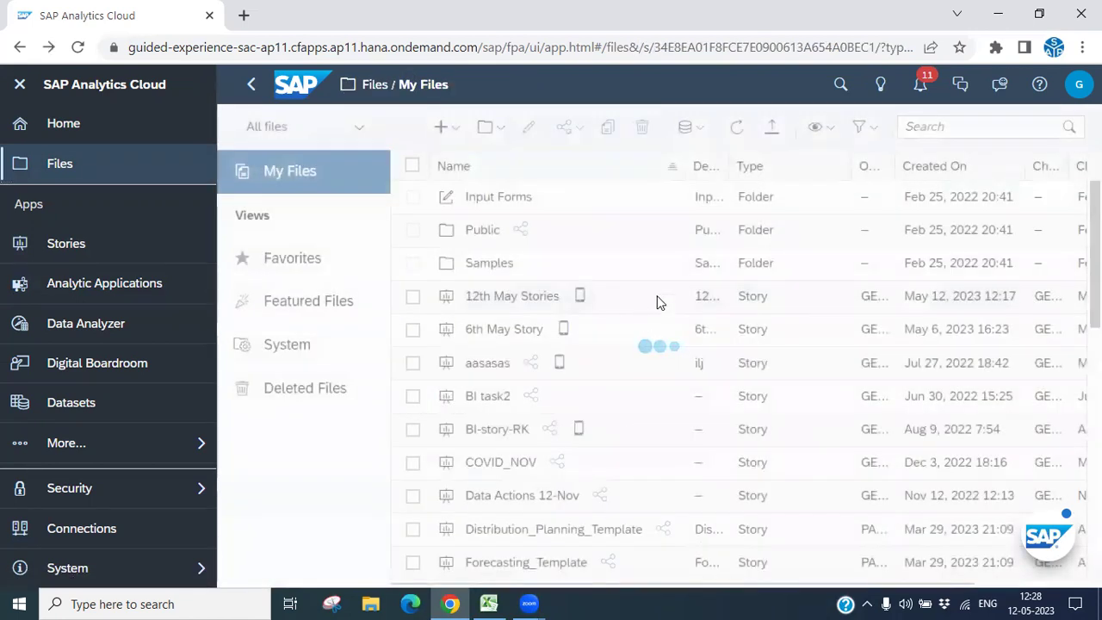
left_click(413, 296)
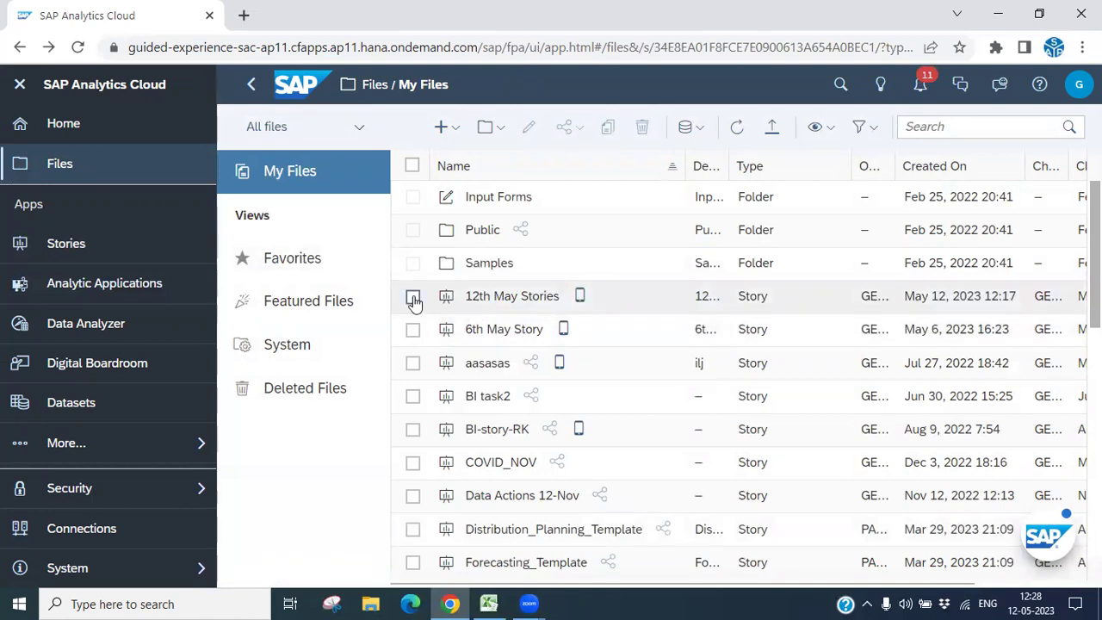
left_click(496, 303)
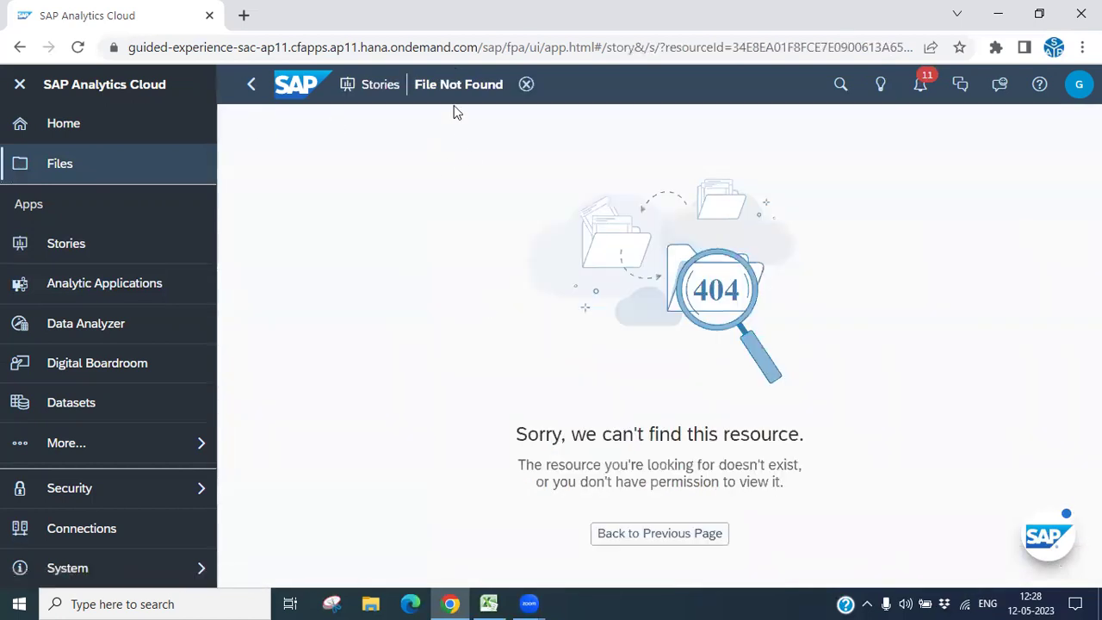
left_click(647, 533)
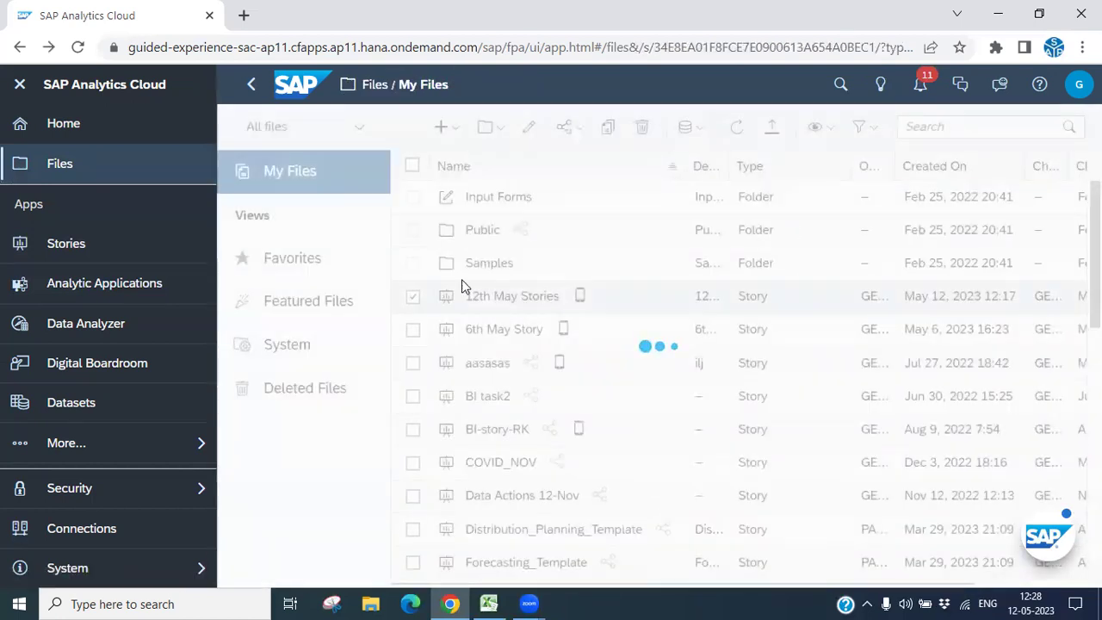
- Try once more to open 12th May Stories, and return to the file list by way of the Stories start page
left_click(491, 301)
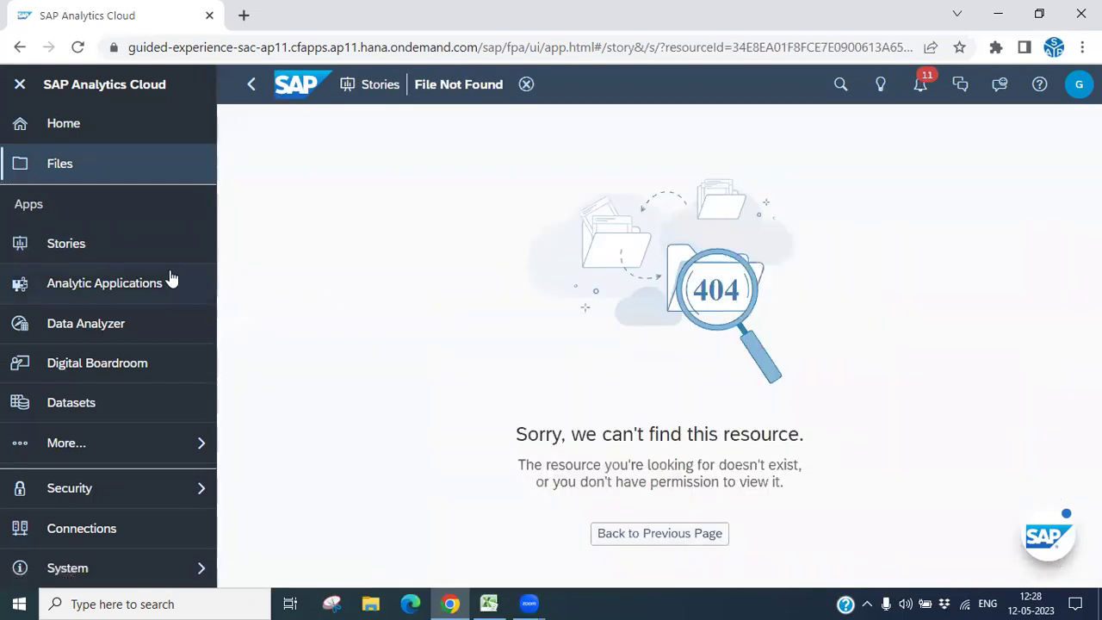
left_click(68, 245)
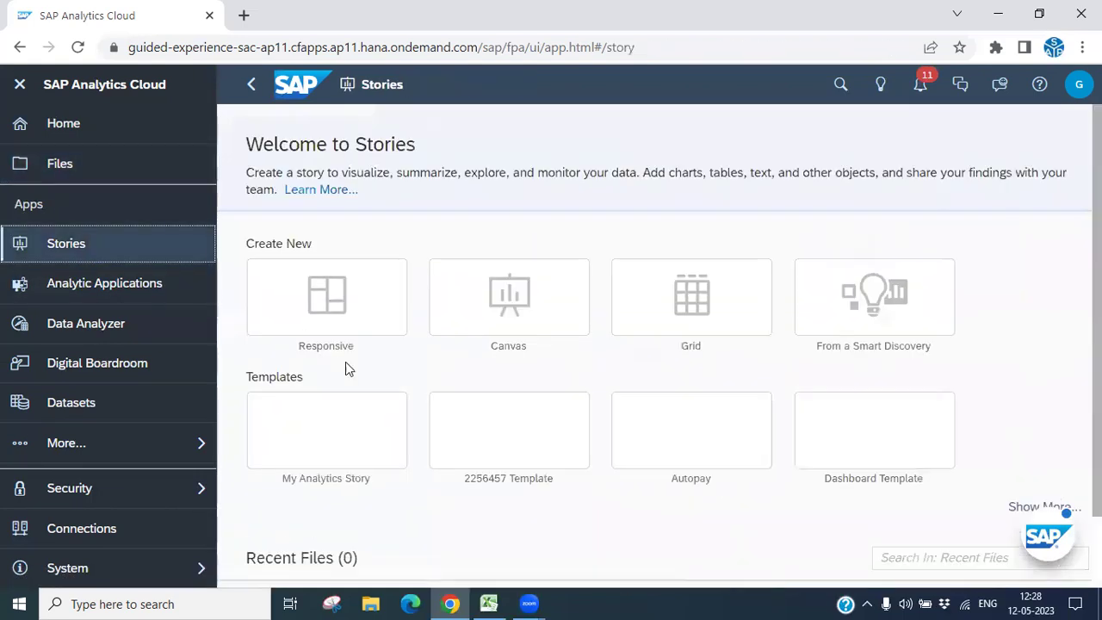
left_click(57, 166)
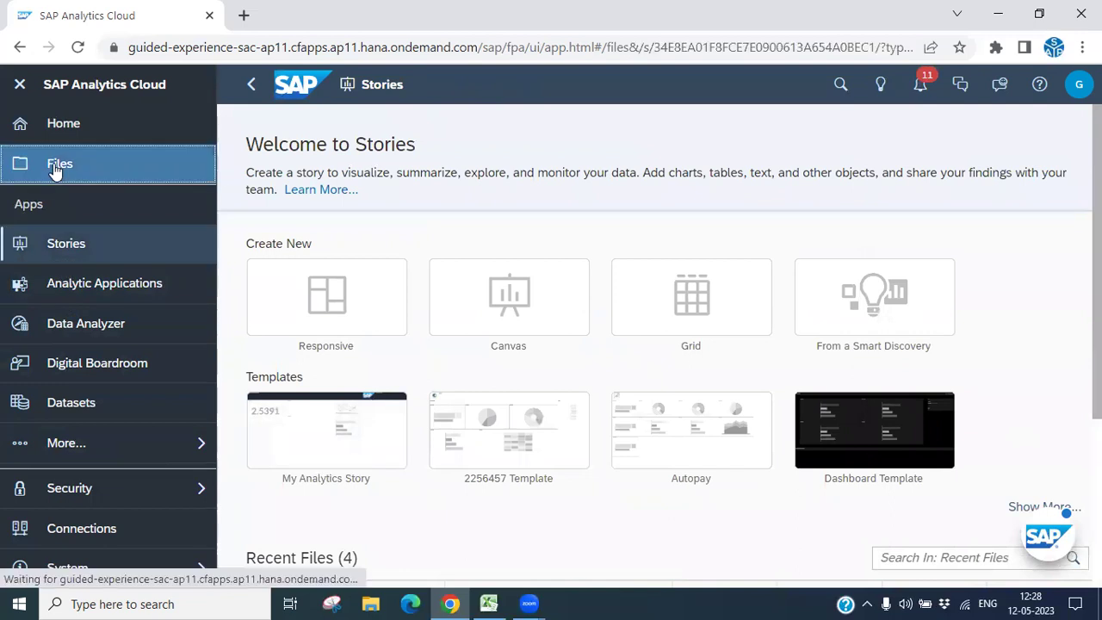
- Sign out of the current session from the user profile
left_click(1078, 85)
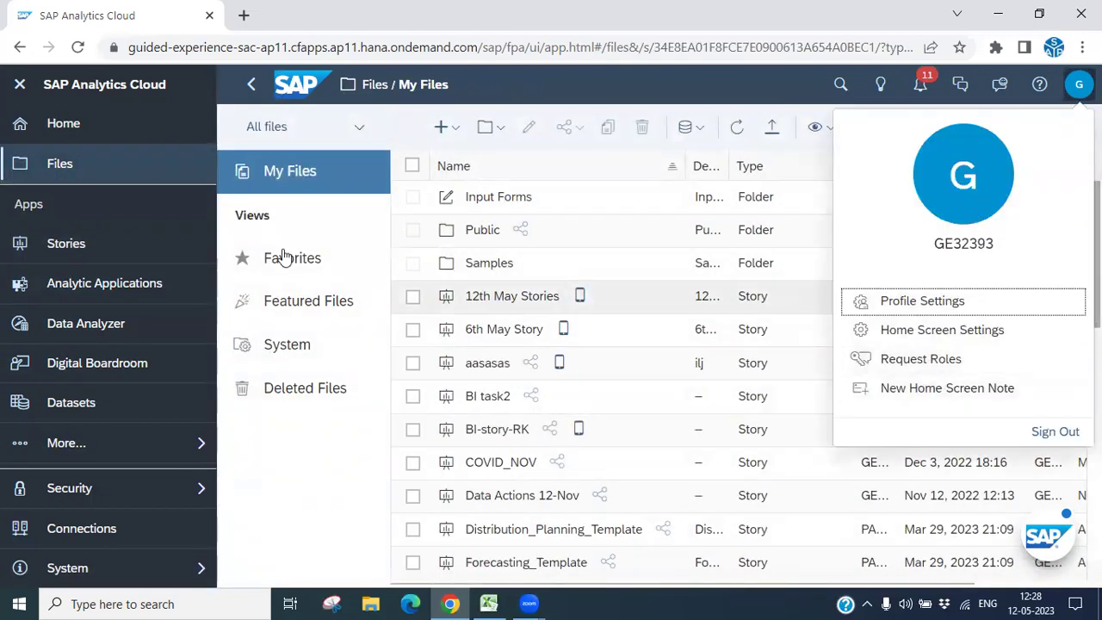
left_click(1060, 433)
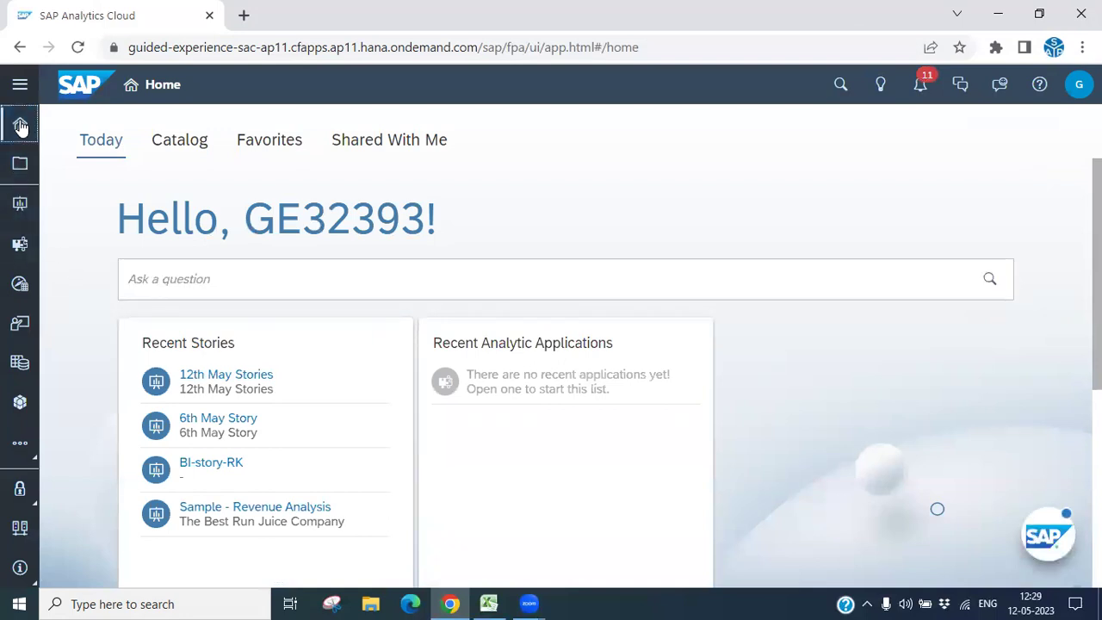
- Expand the navigation, go to My Files and open the 12th May Stories story
left_click(20, 87)
left_click(65, 249)
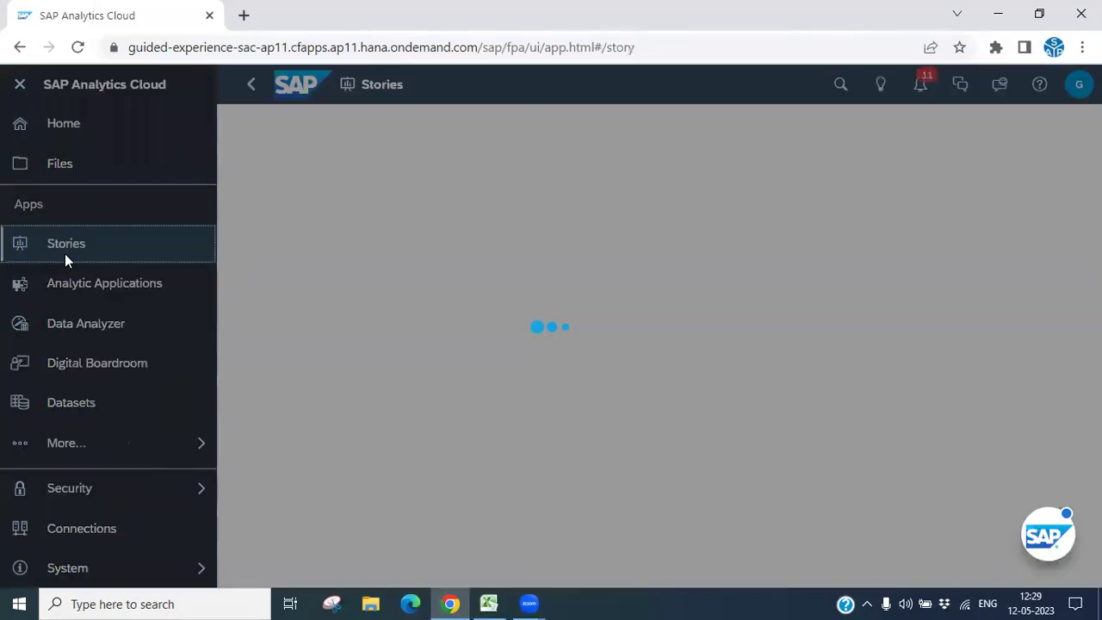
left_click(62, 165)
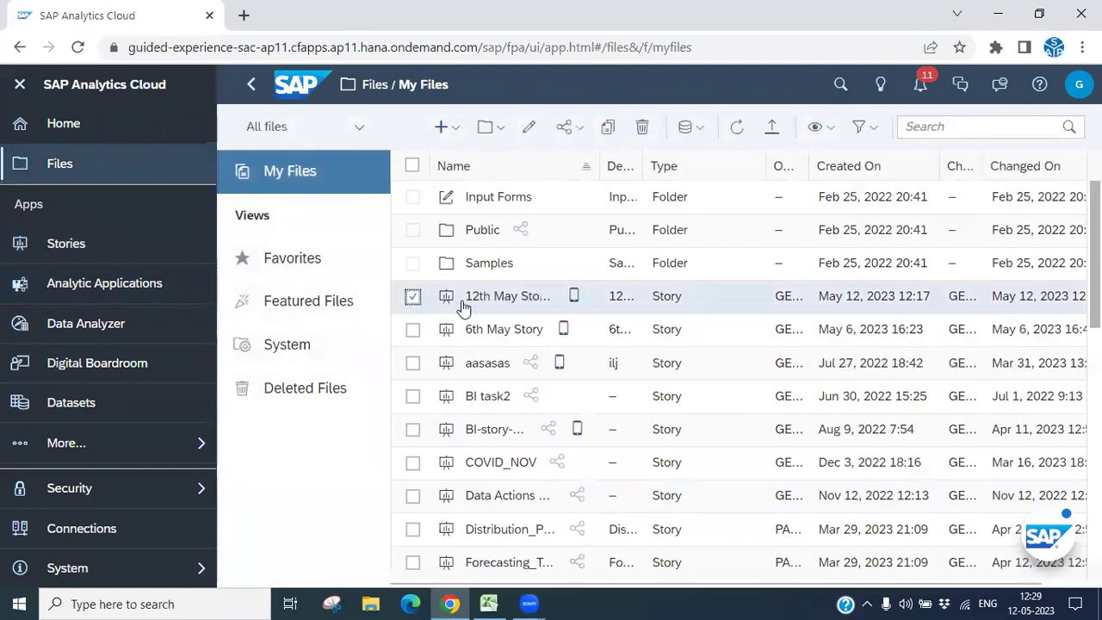
left_click(459, 300)
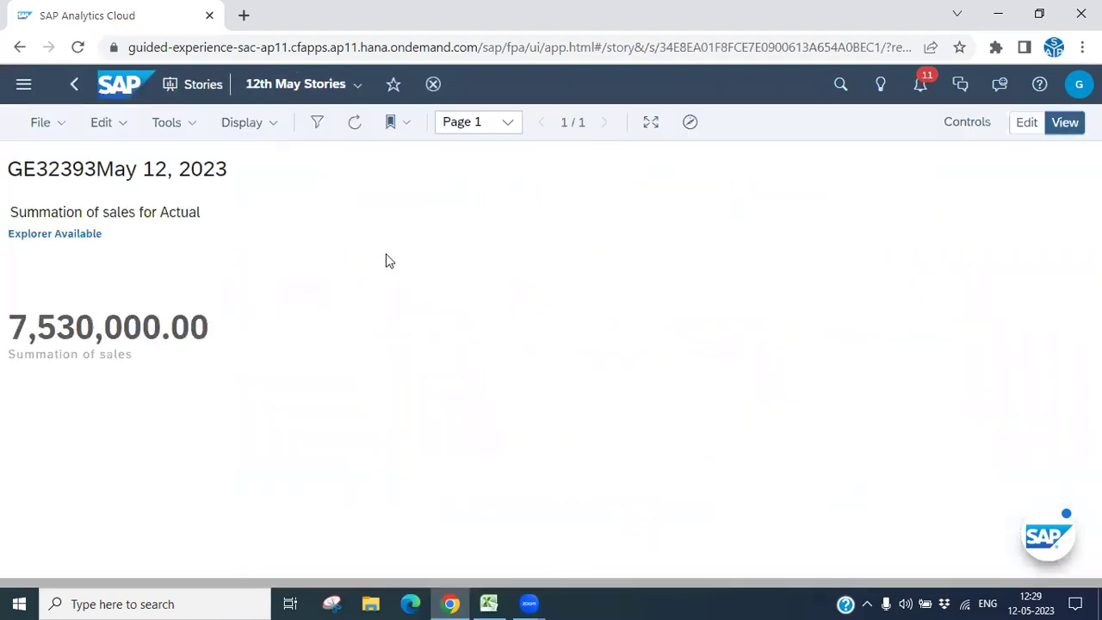
- Check the story's page list, view the story in full screen and return to the normal view
left_click(23, 83)
left_click(327, 209)
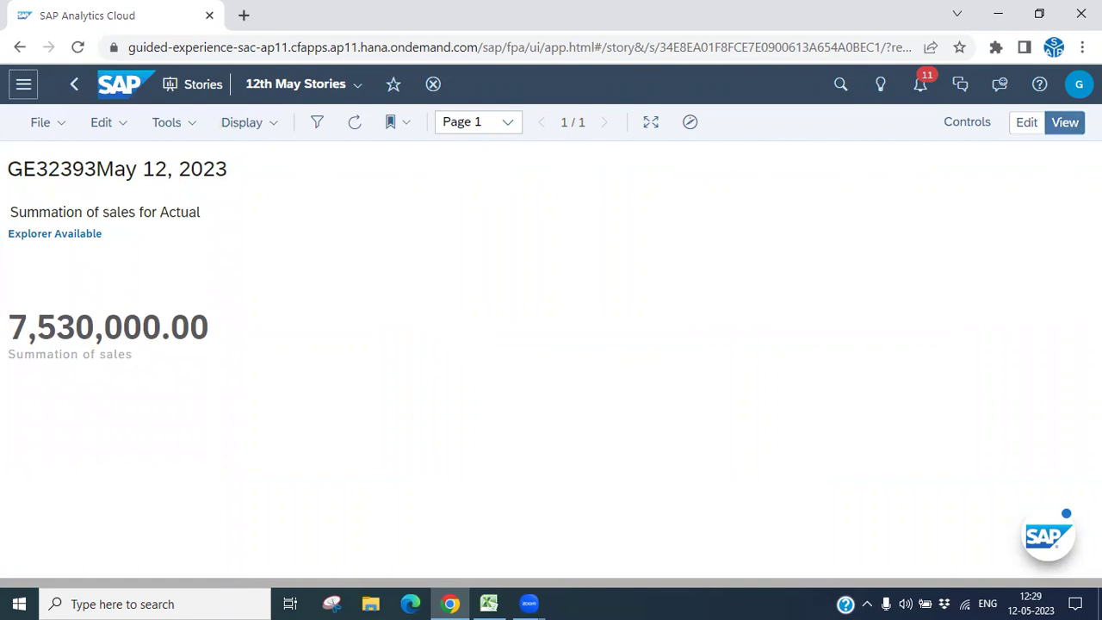
left_click(507, 126)
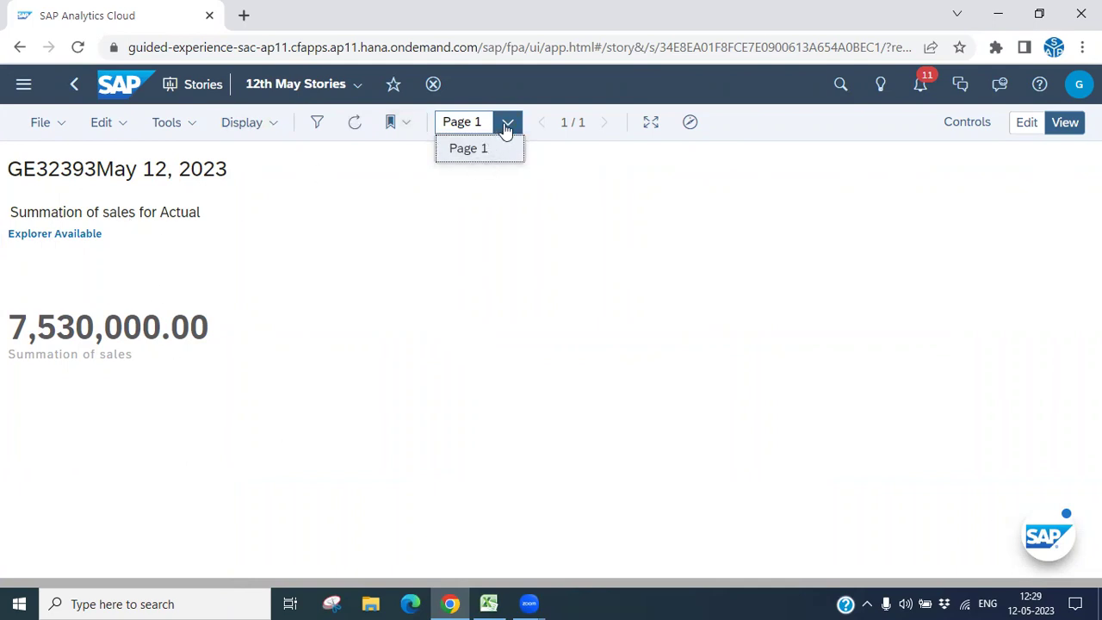
left_click(496, 234)
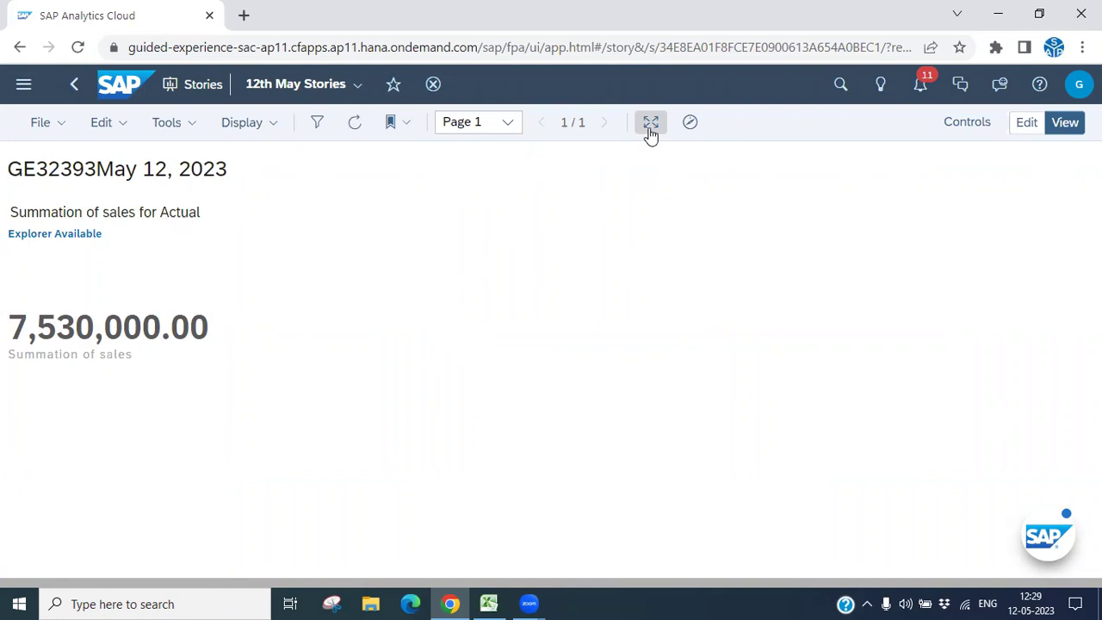
left_click(650, 127)
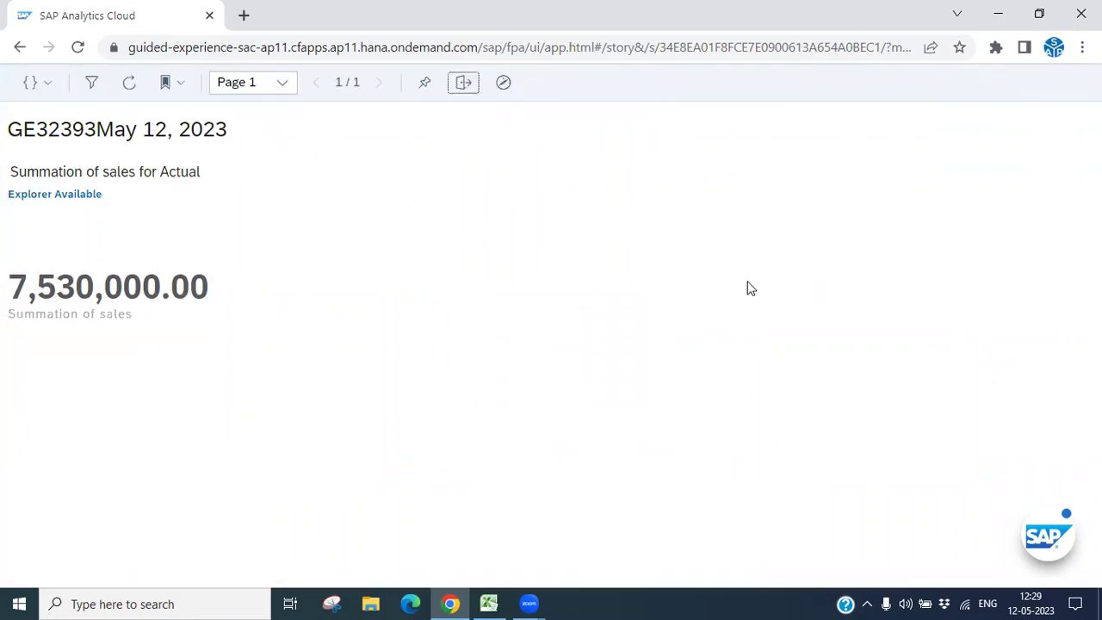
left_click(463, 86)
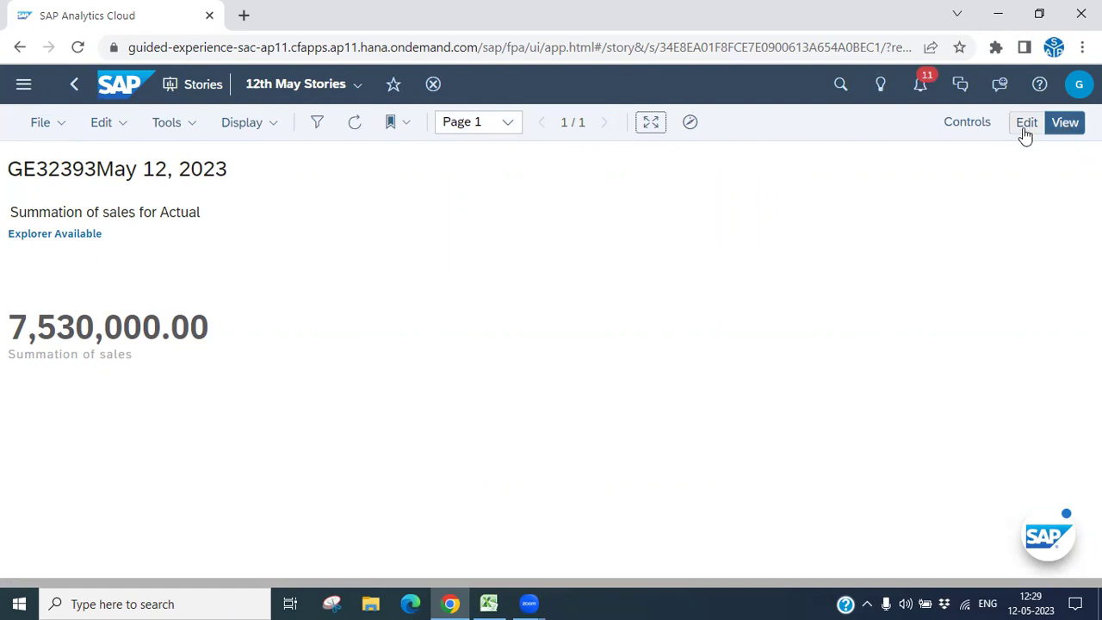
- Check the story's display options and turn on the Formula Bar
left_click(278, 127)
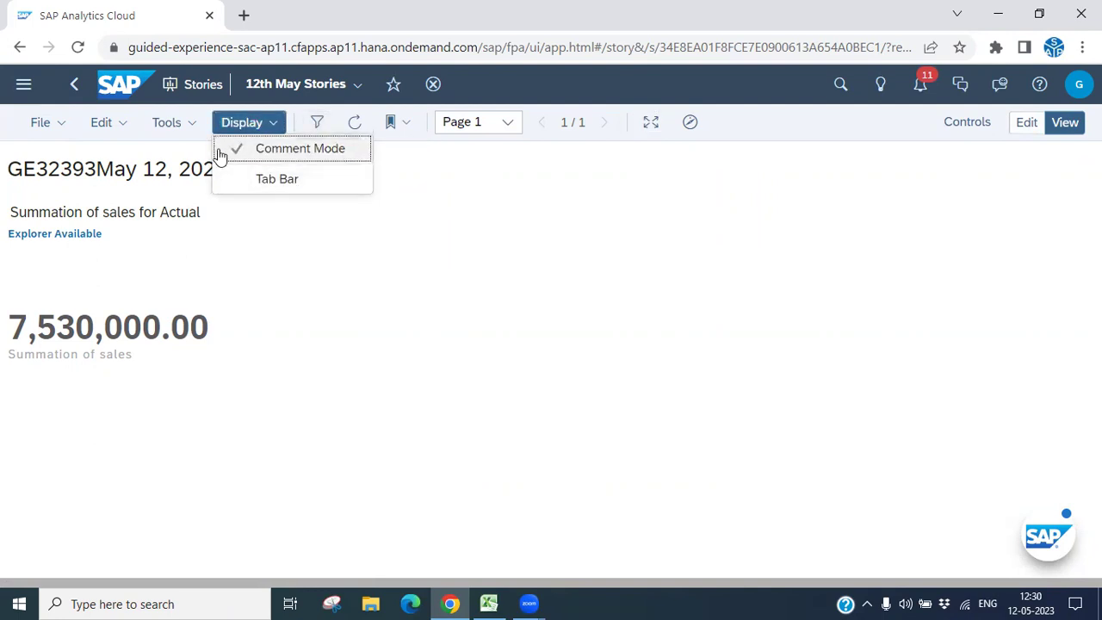
left_click(194, 126)
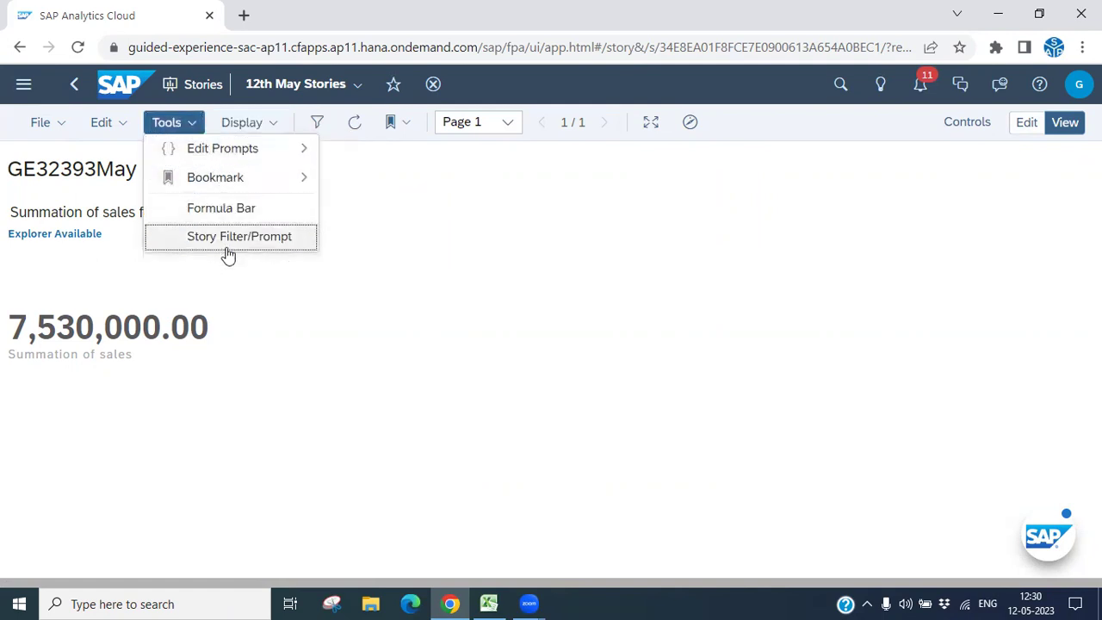
left_click(223, 212)
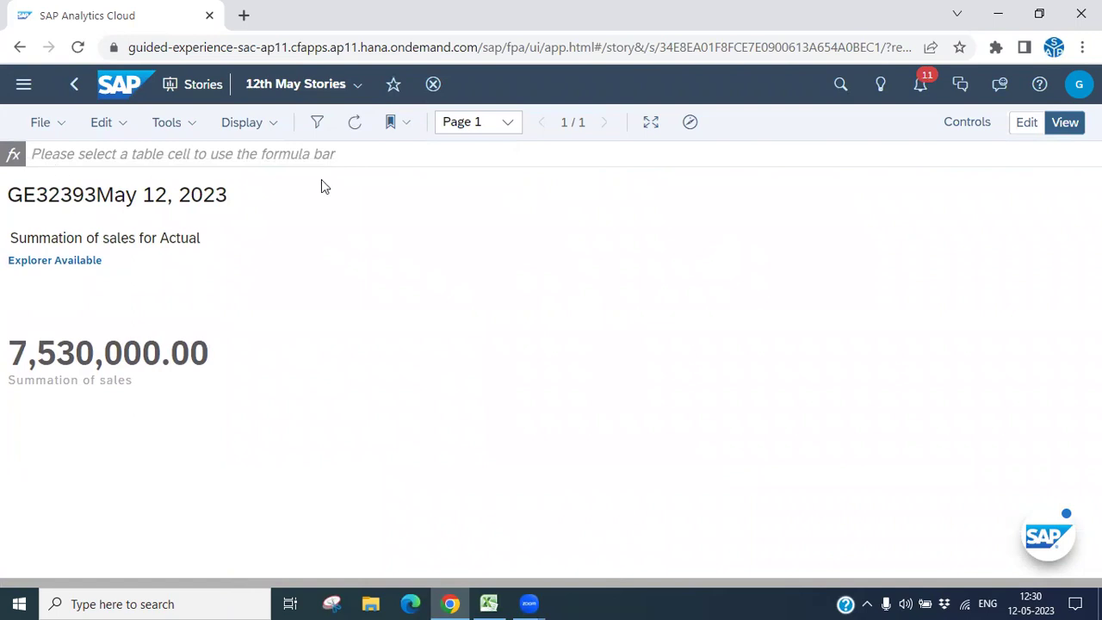
- Review the tool, edit and file commands available while viewing the story, without running any
left_click(193, 128)
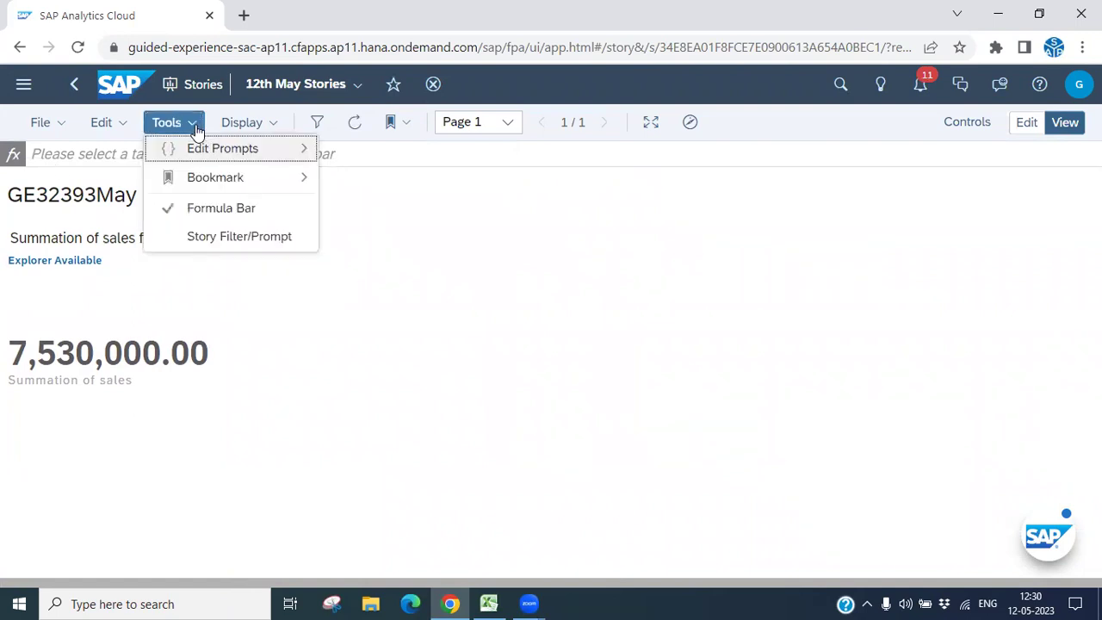
left_click(110, 123)
mouse_move(145, 187)
left_click(59, 125)
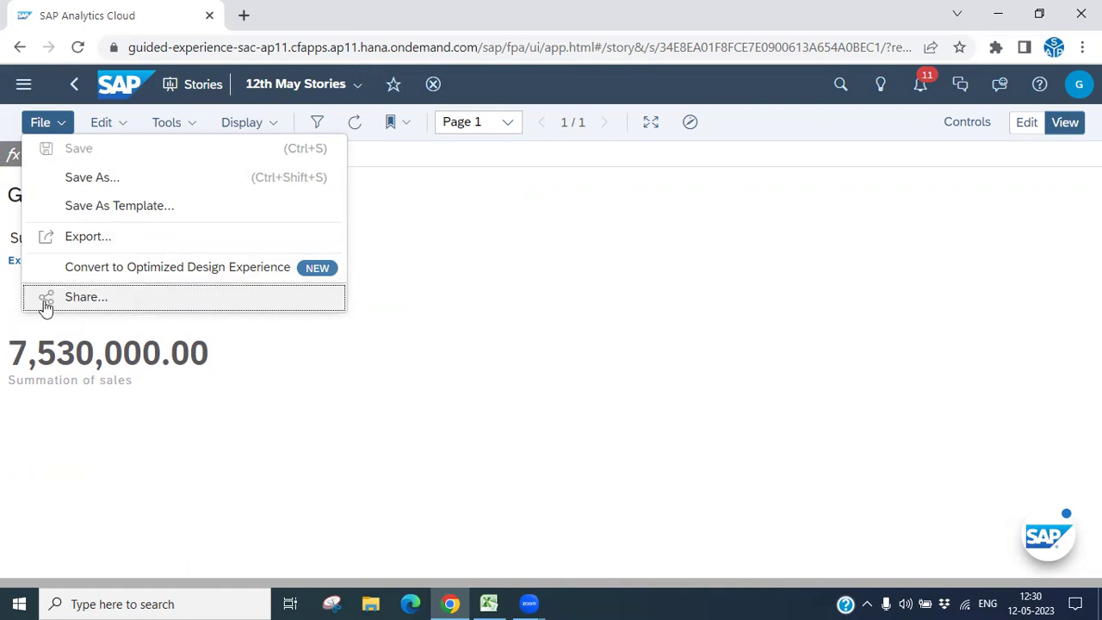
left_click(904, 280)
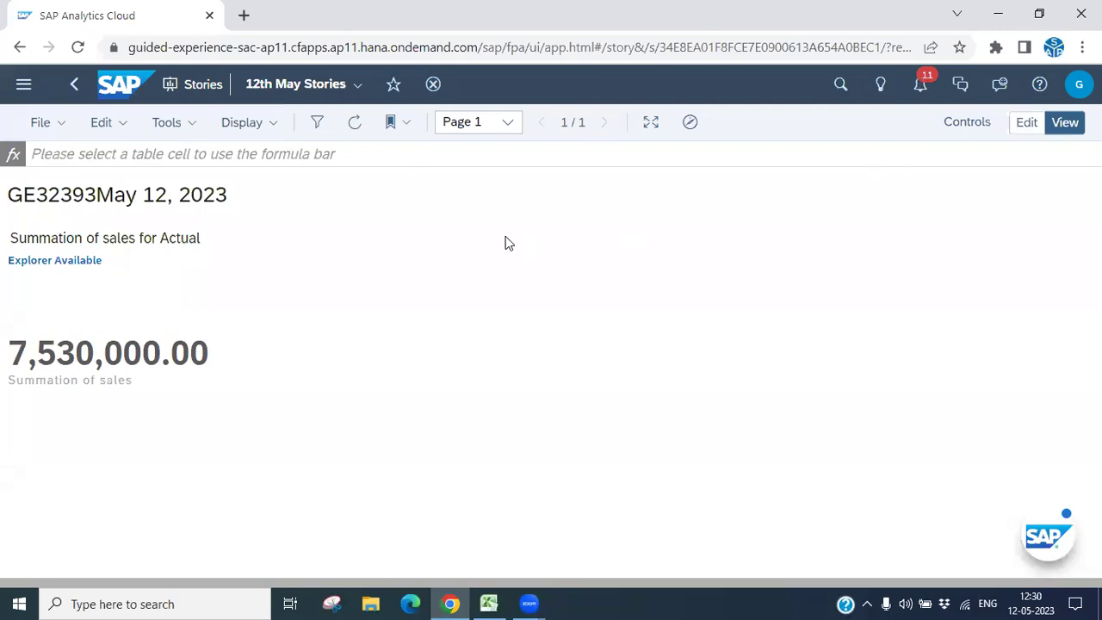
- Switch the story to edit mode and enable Optimized View Mode with Notify Only On Next Update selected
left_click(1027, 123)
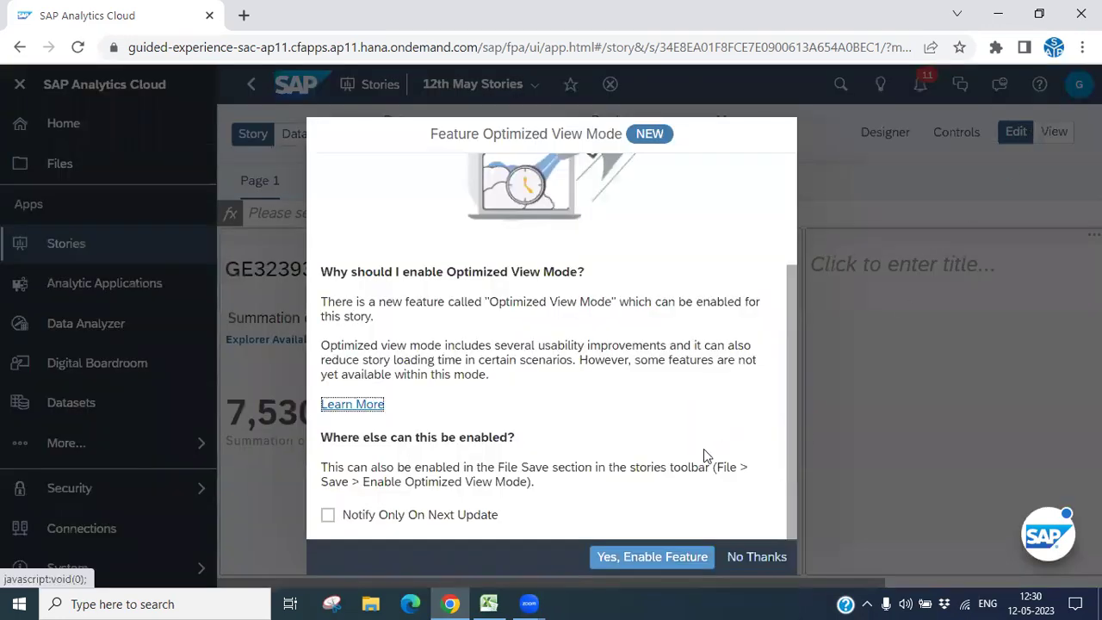
left_click(328, 516)
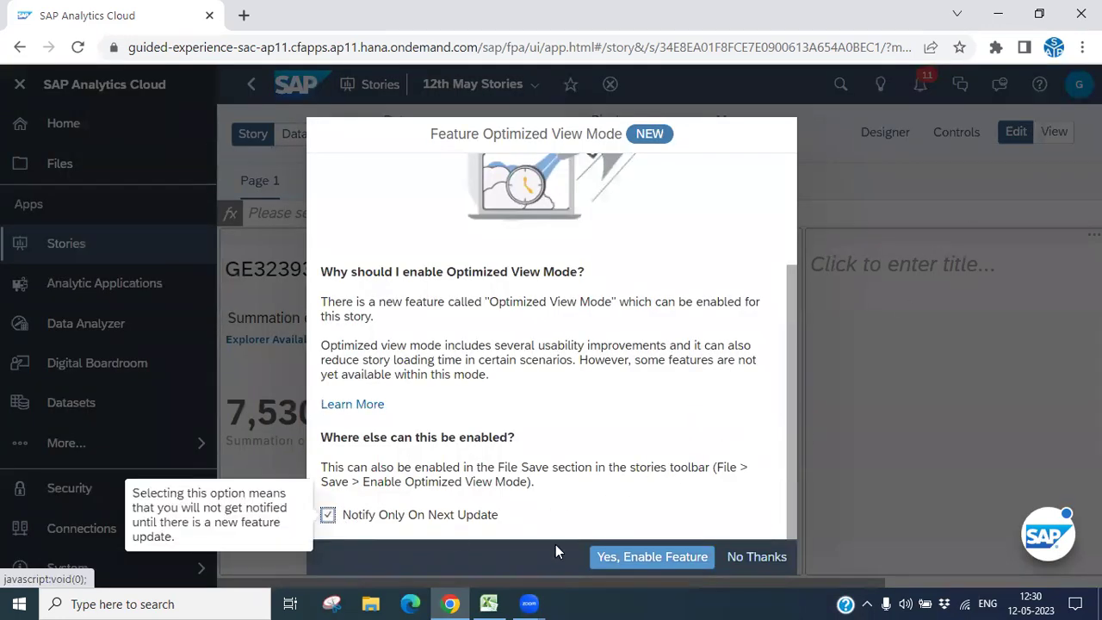
left_click(633, 556)
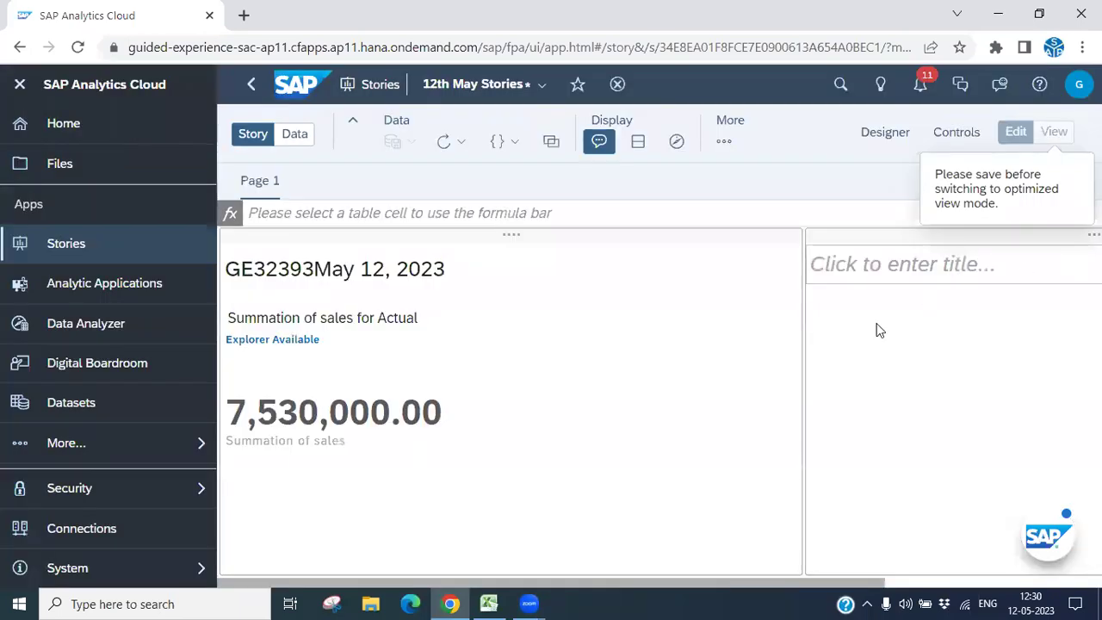
- Select the Summation of sales chart, show its Builder settings in the Designer and collapse the main navigation
left_click(922, 327)
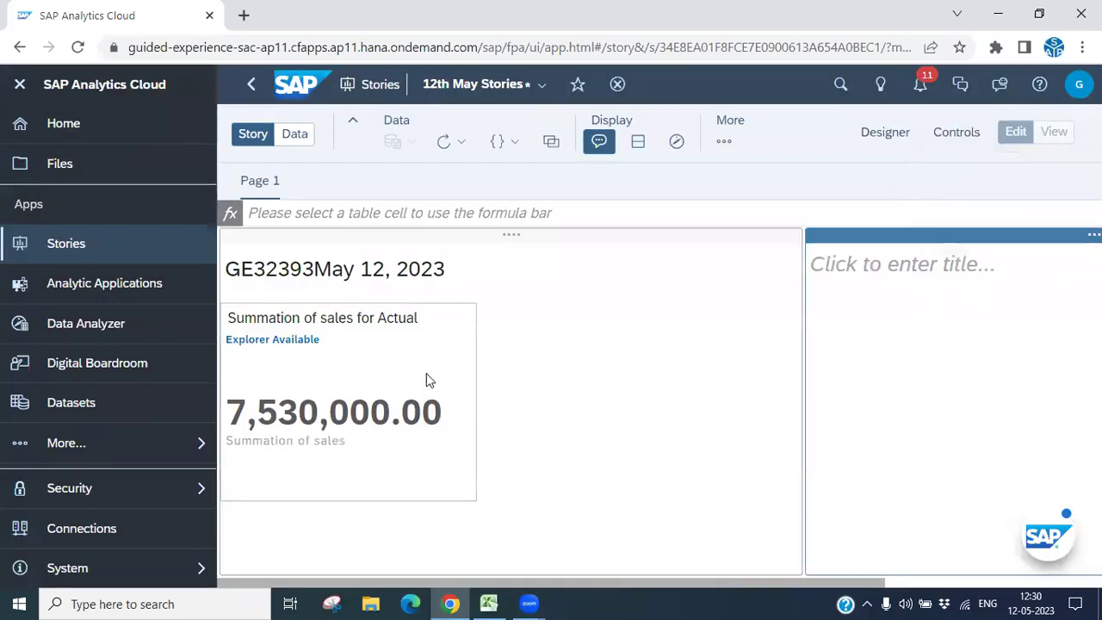
left_click(317, 422)
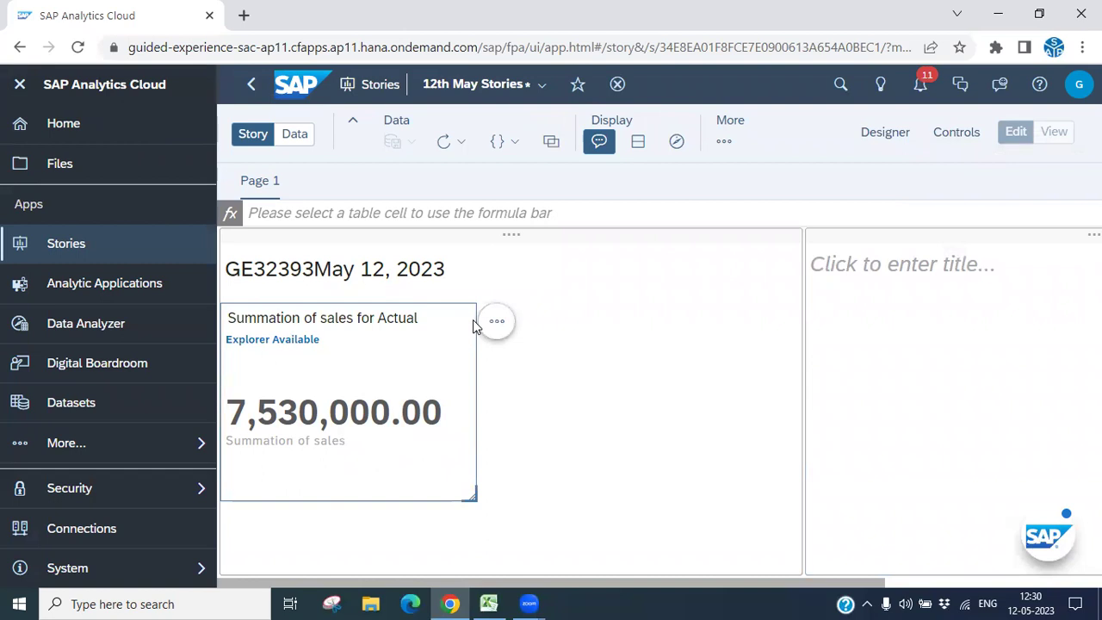
left_click(885, 132)
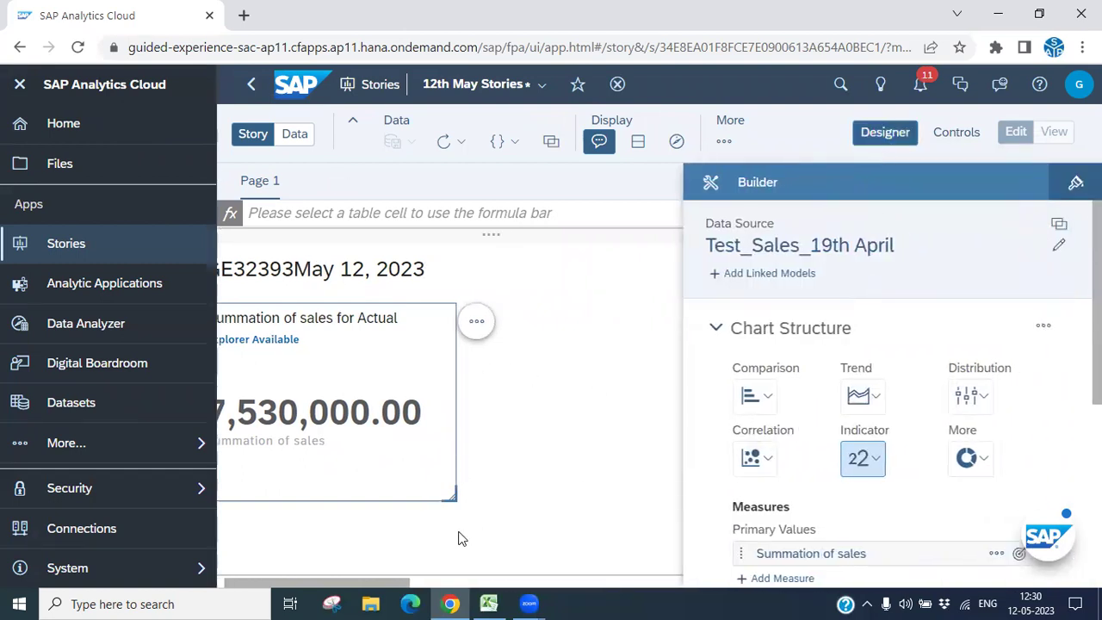
scroll(372, 569, "left", 1)
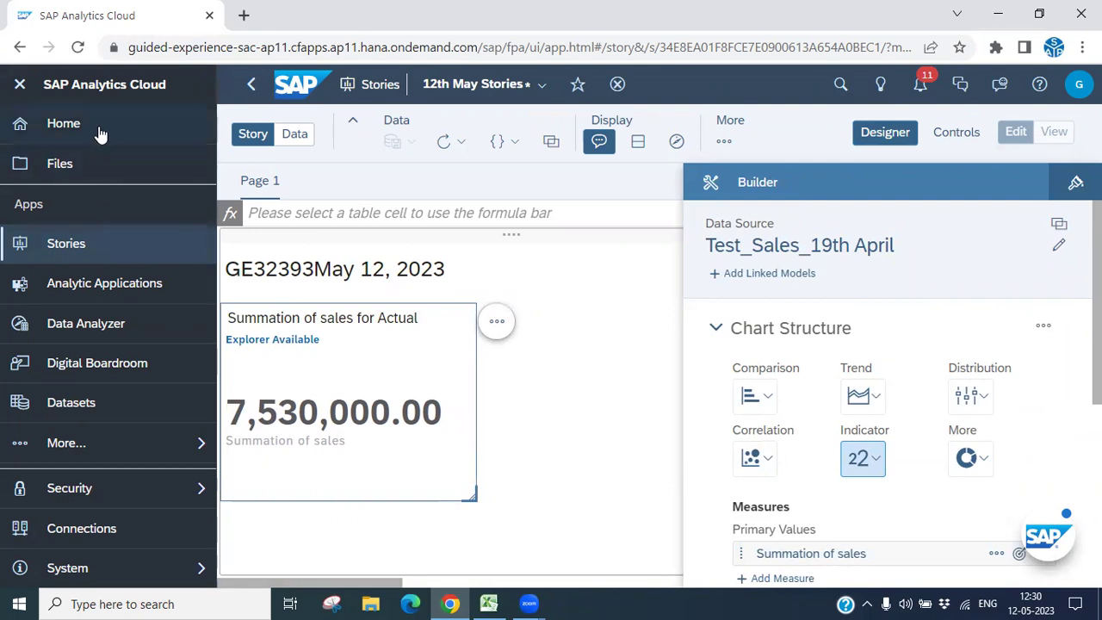
left_click(20, 85)
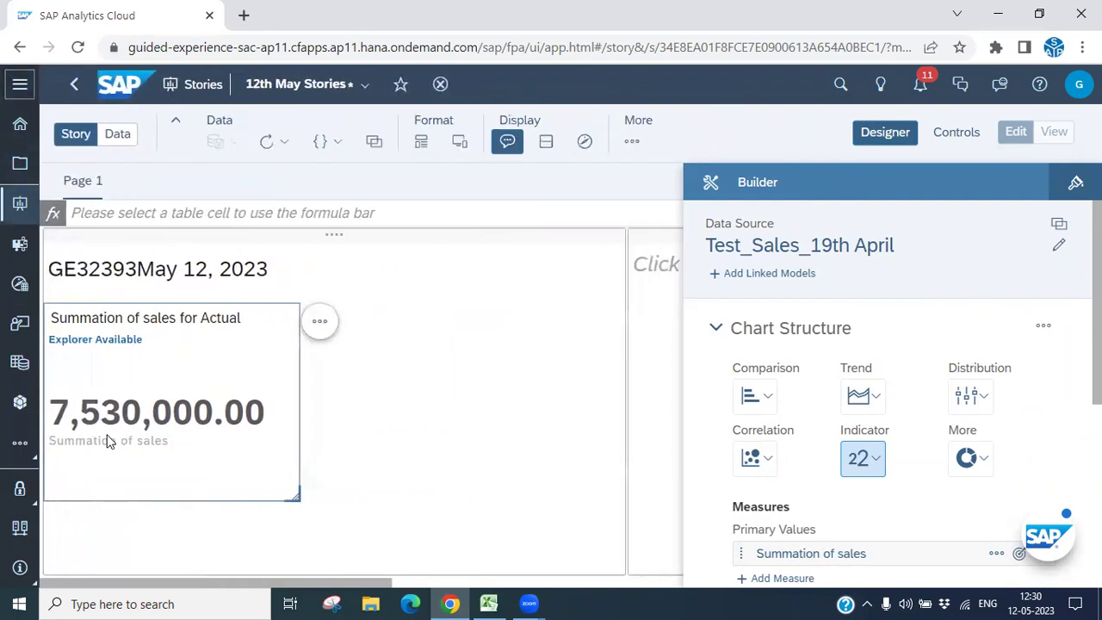
- Examine the chart's measures, filters, Enable Explorer property and Indicator chart types in the Builder
scroll(835, 470, "down", 3)
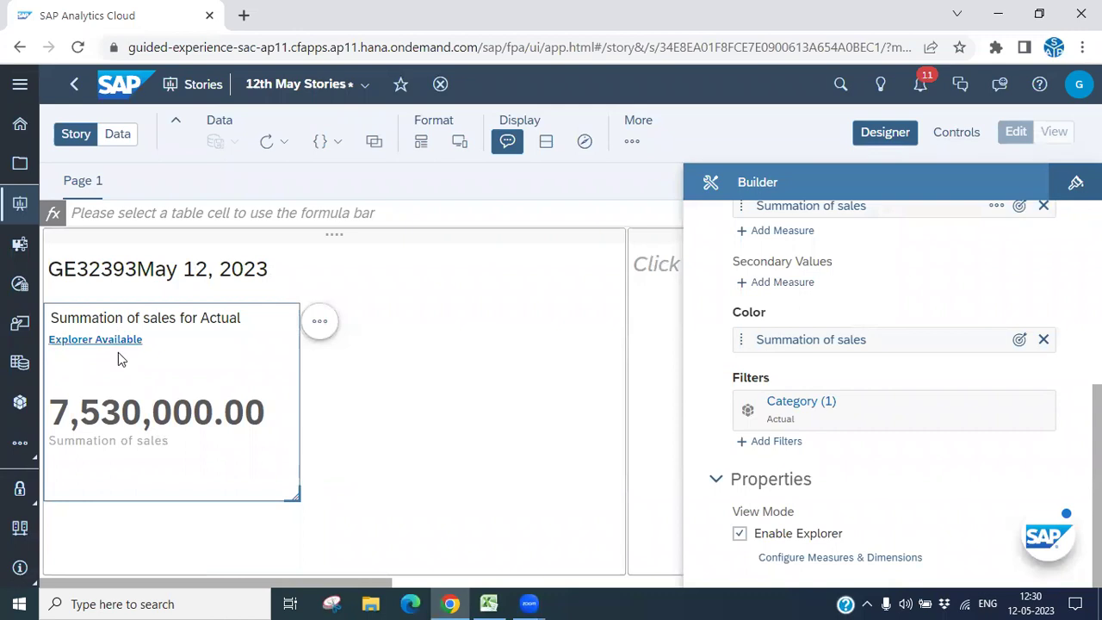
scroll(892, 394, "up", 4)
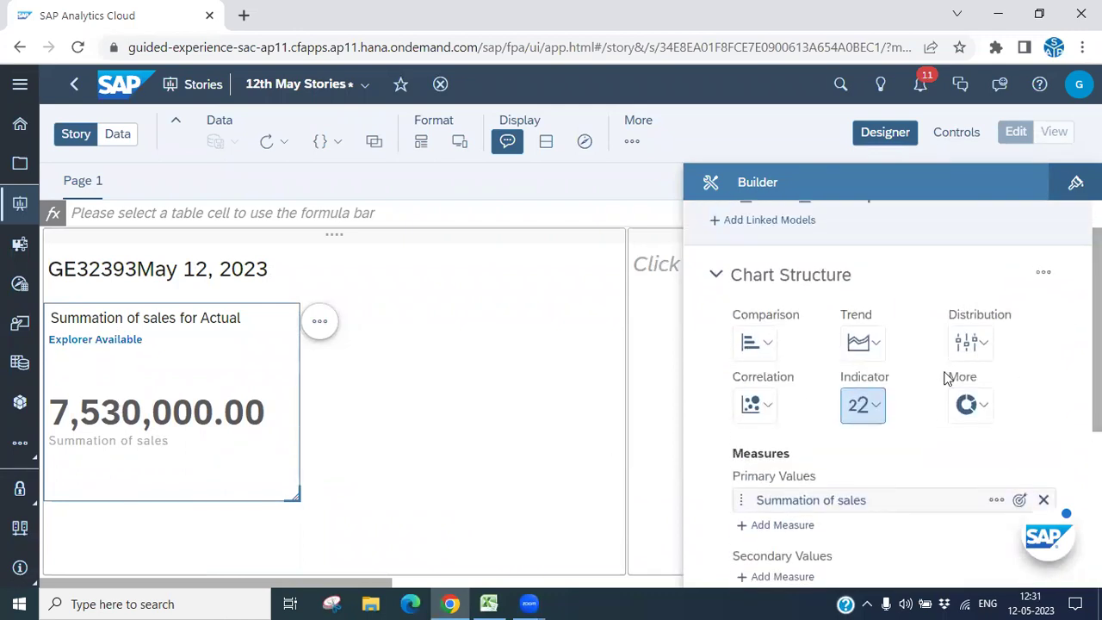
left_click(867, 410)
left_click(663, 413)
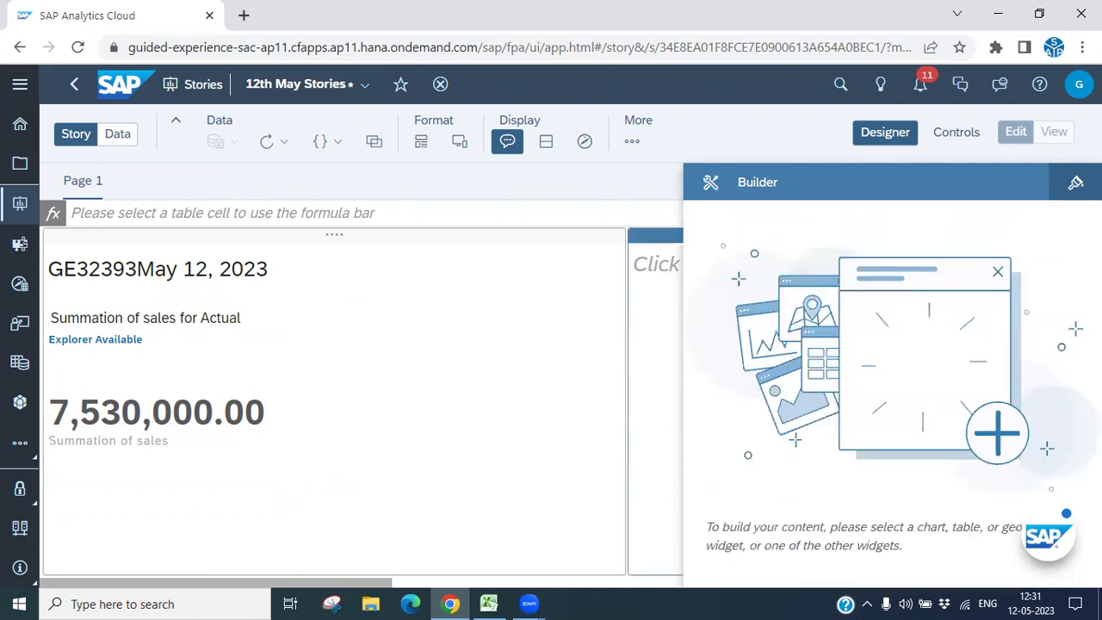
- Select the Summation of sales chart again and add the Qty and Sales measures to its primary values
left_click(271, 339)
scroll(947, 387, "down", 5)
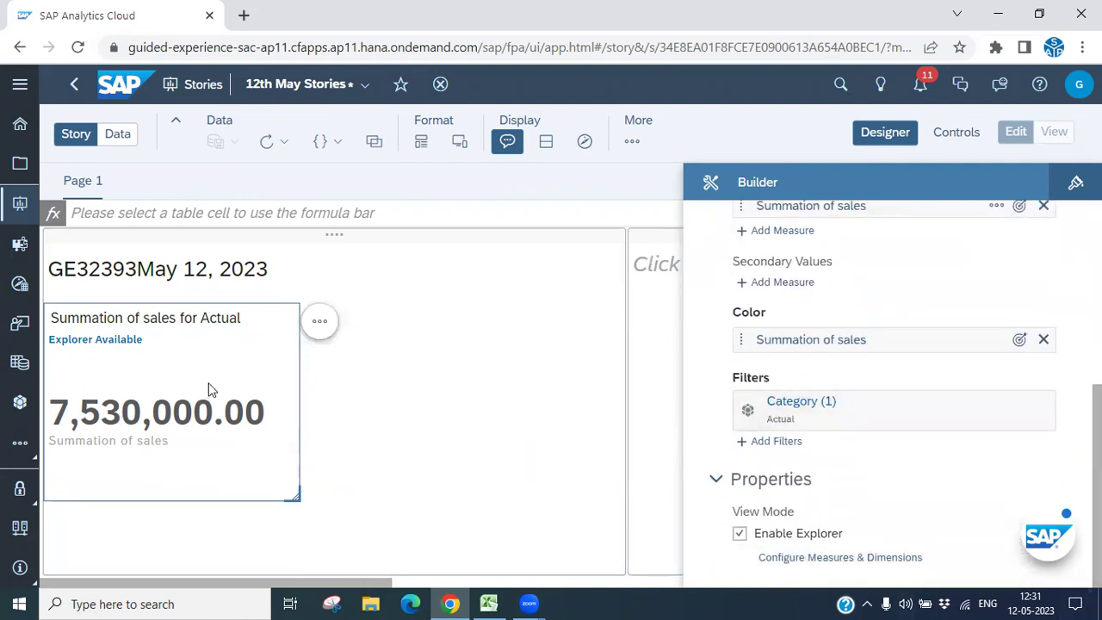
scroll(866, 369, "up", 2)
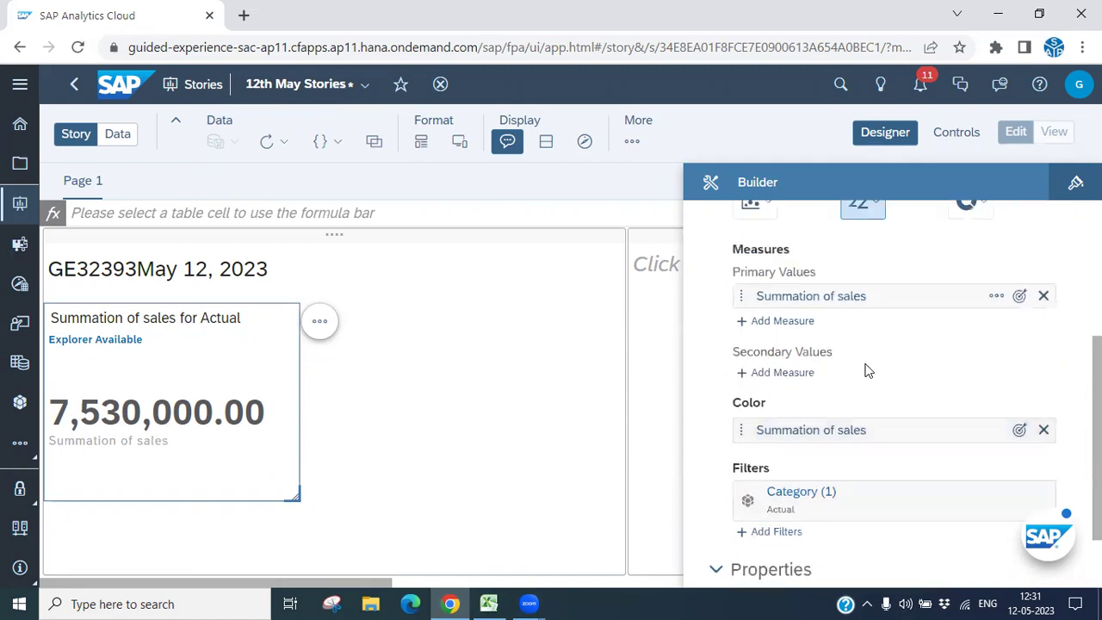
left_click(792, 322)
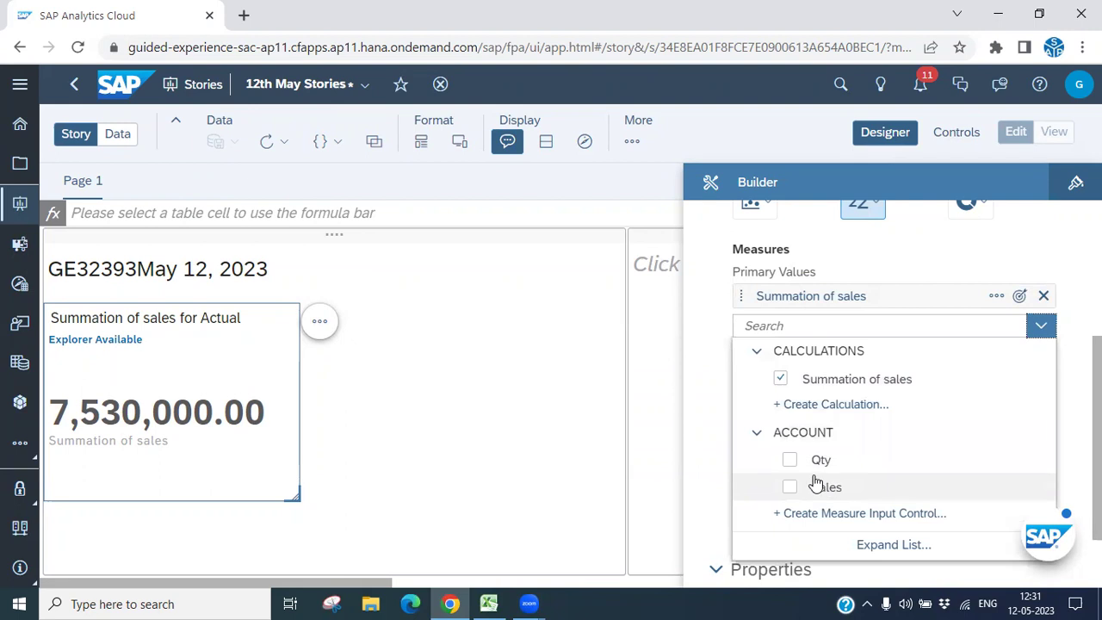
left_click(789, 465)
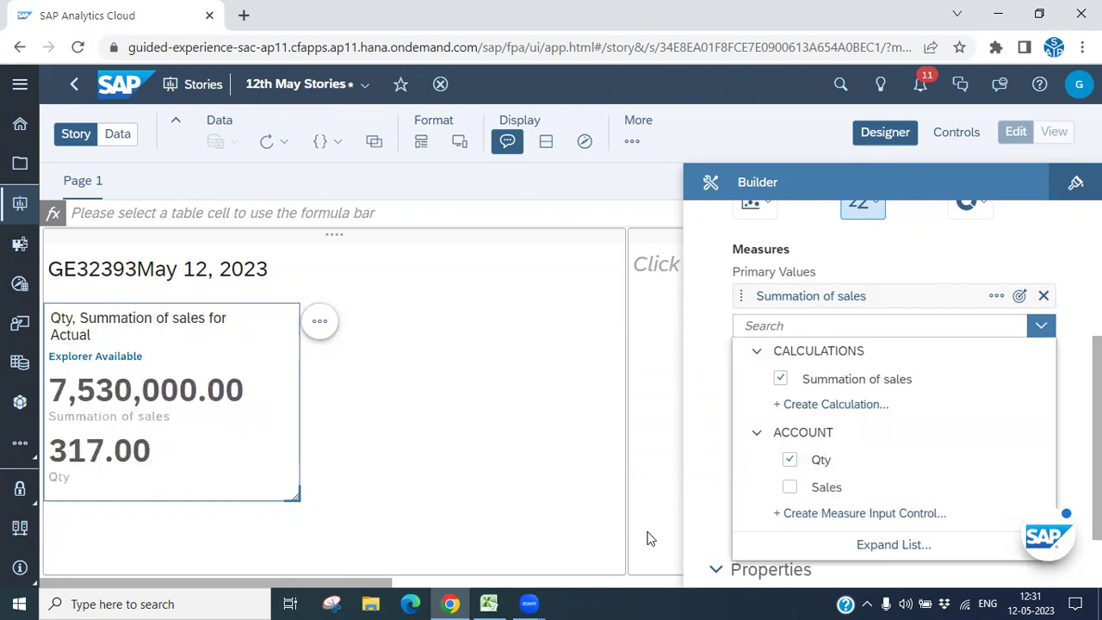
left_click(789, 487)
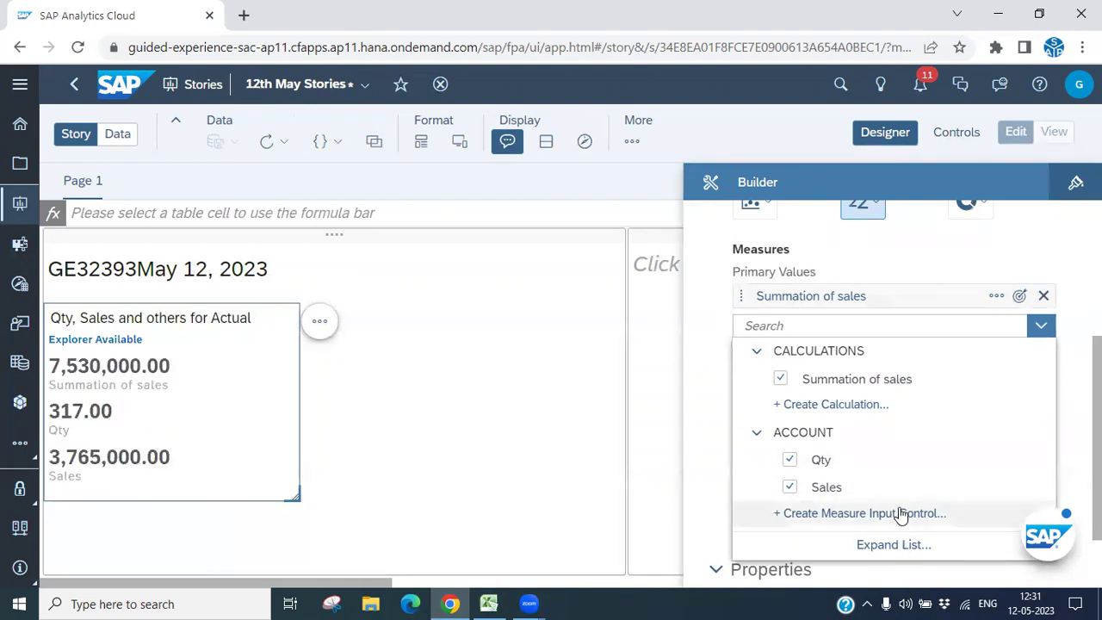
- Close the measure list and review the Qty measure's available actions and Display As options
left_click(1040, 325)
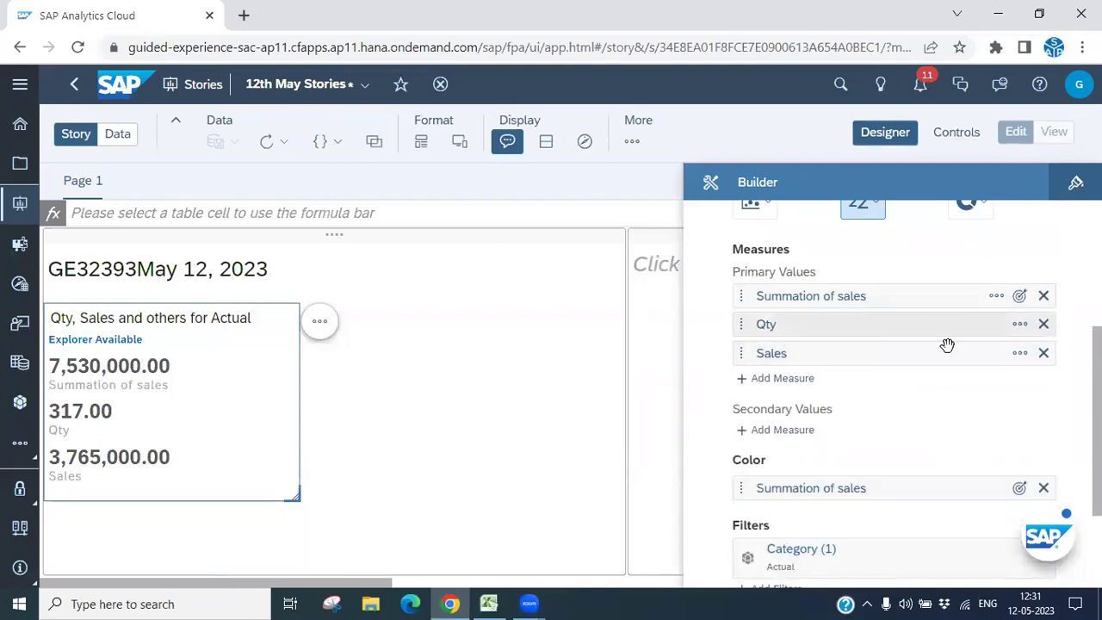
right_click(1019, 330)
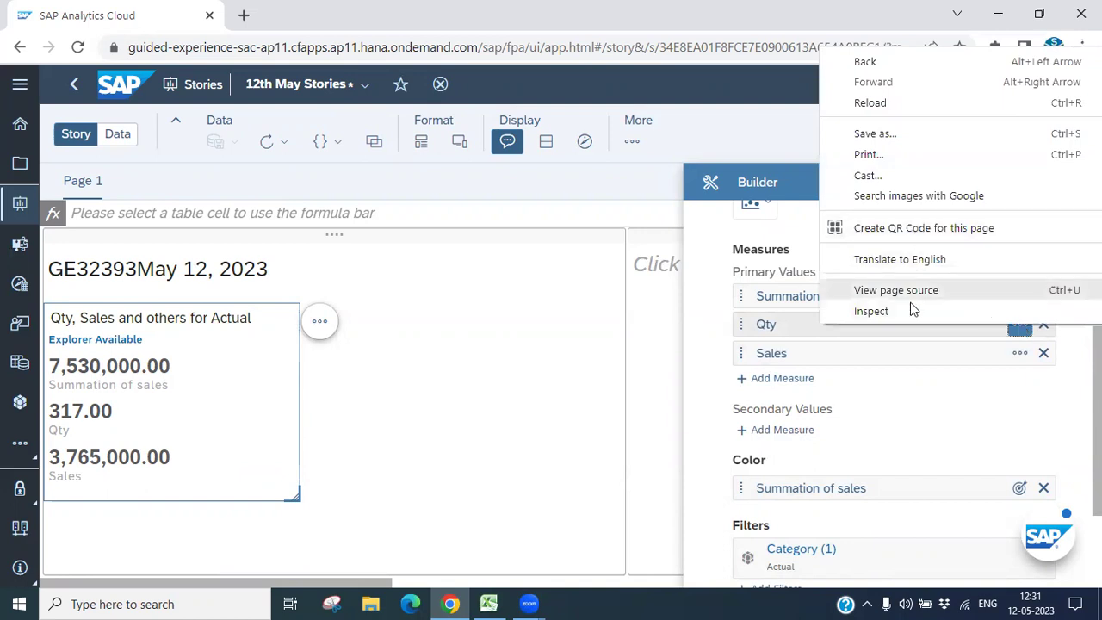
left_click(956, 356)
left_click(1020, 325)
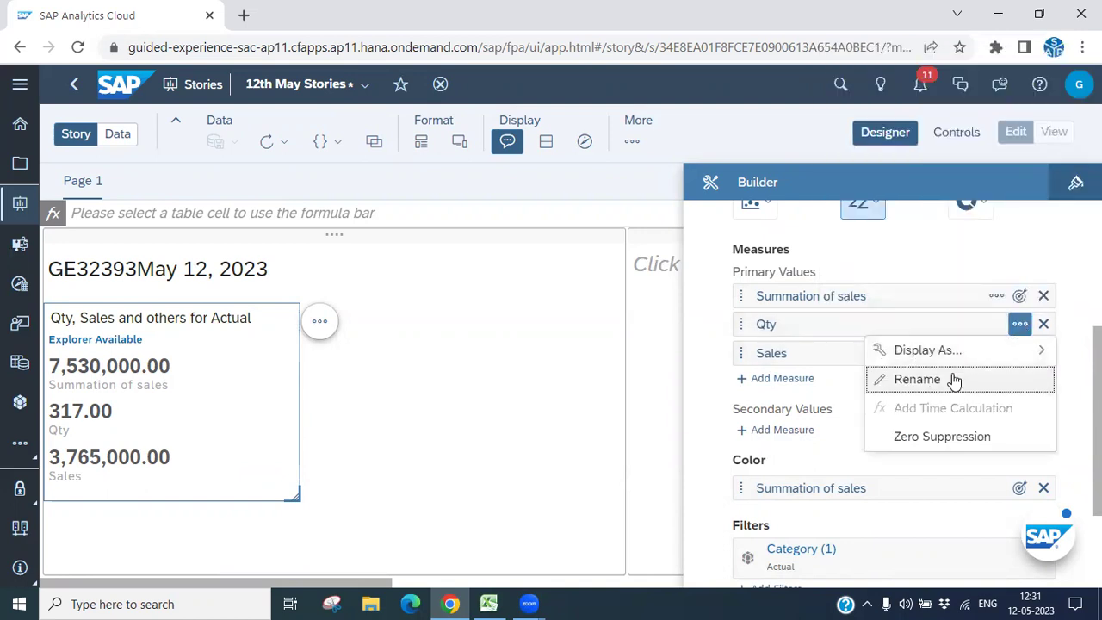
mouse_move(941, 357)
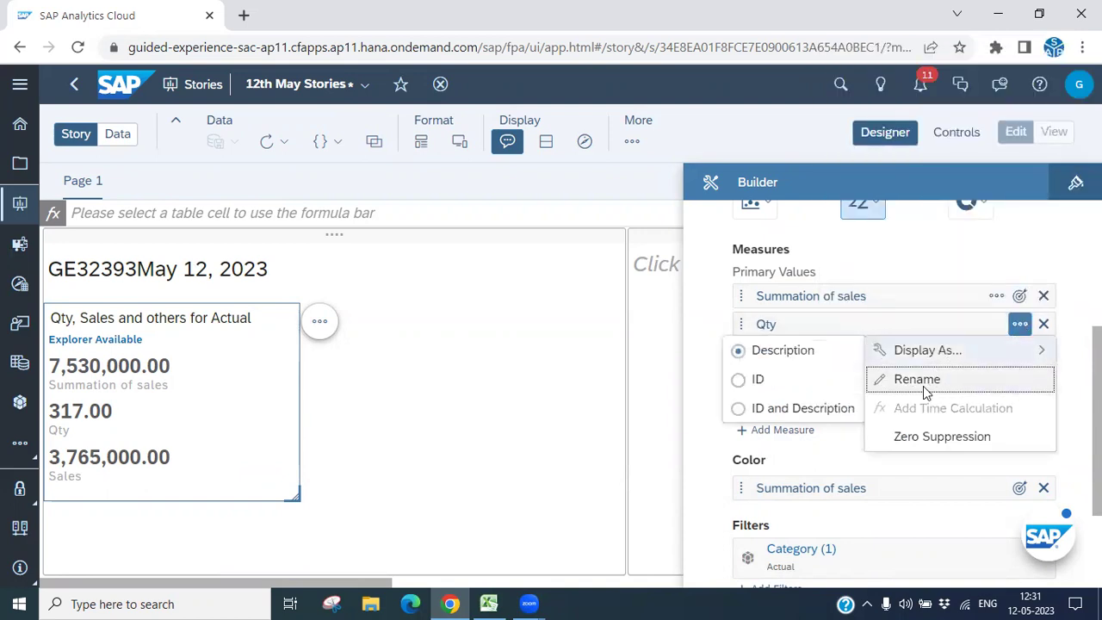
left_click(962, 248)
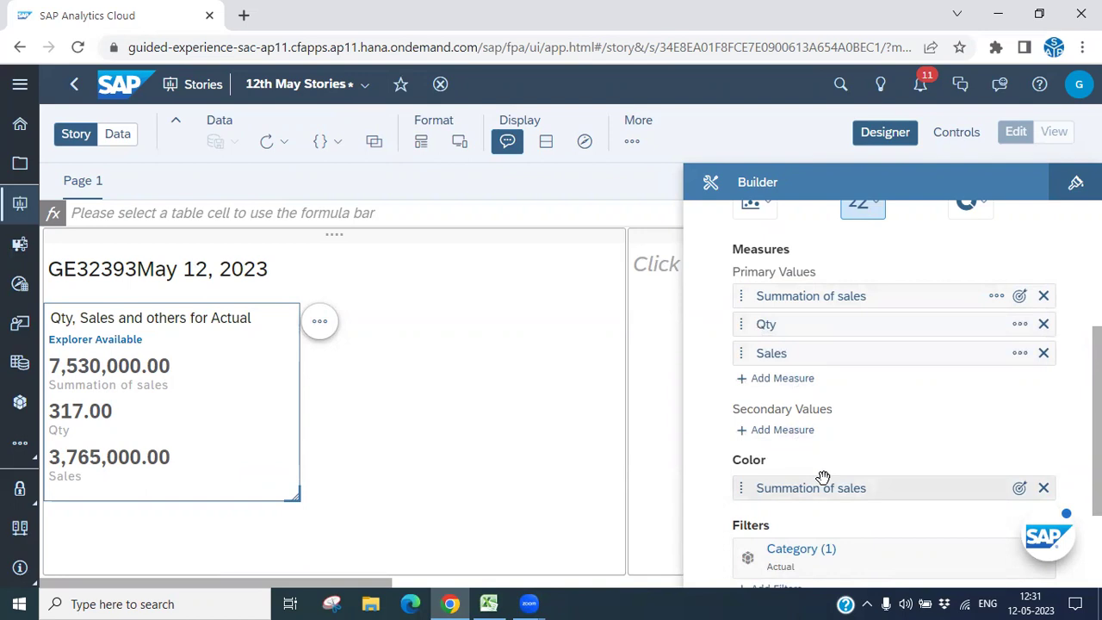
- Check the chart's measures and Indicator chart types, deselect the chart and hide the Designer
scroll(797, 389, "down", 3)
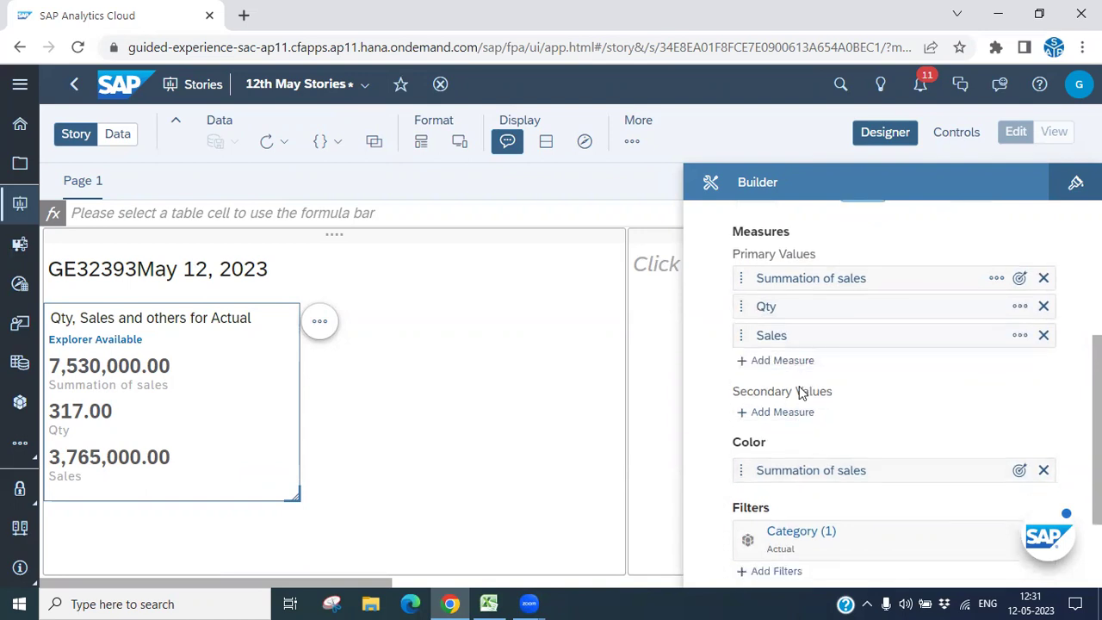
scroll(819, 491, "up", 5)
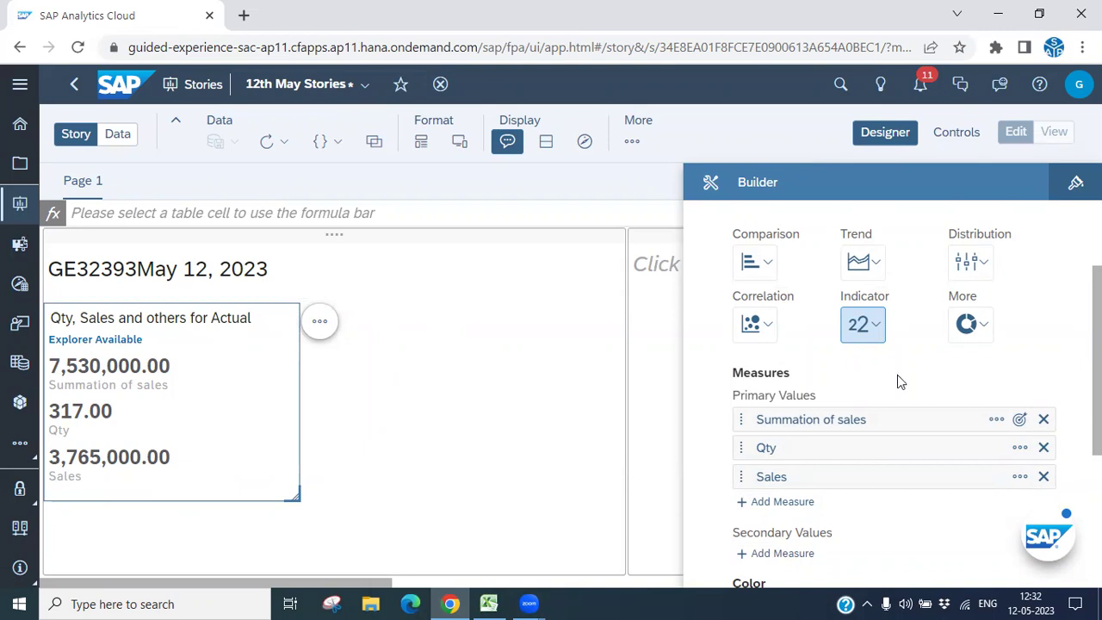
left_click(875, 329)
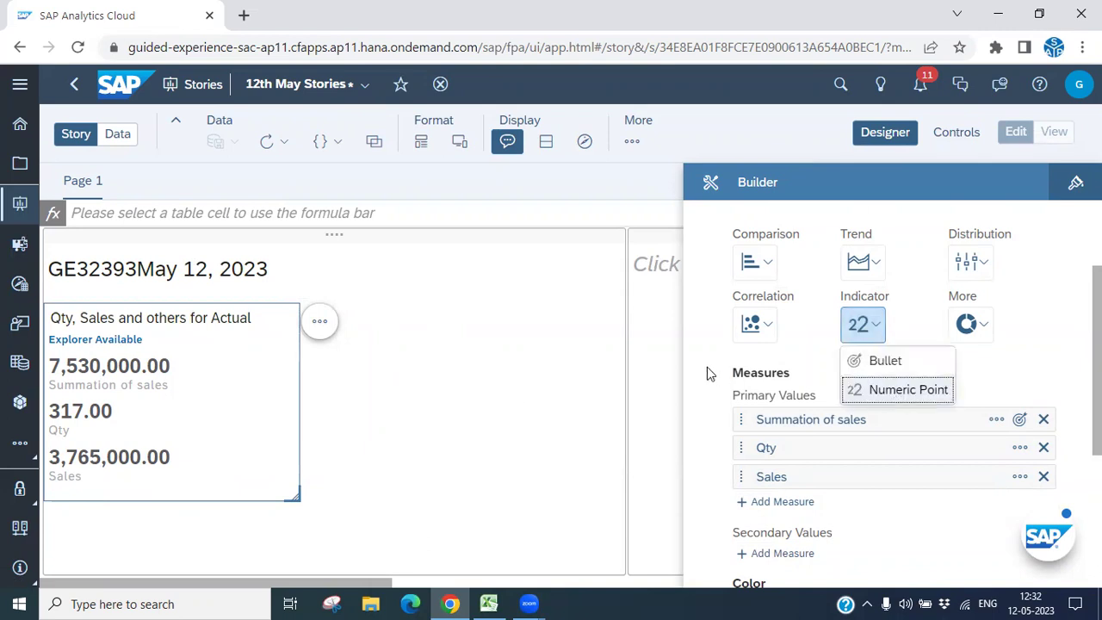
left_click(659, 338)
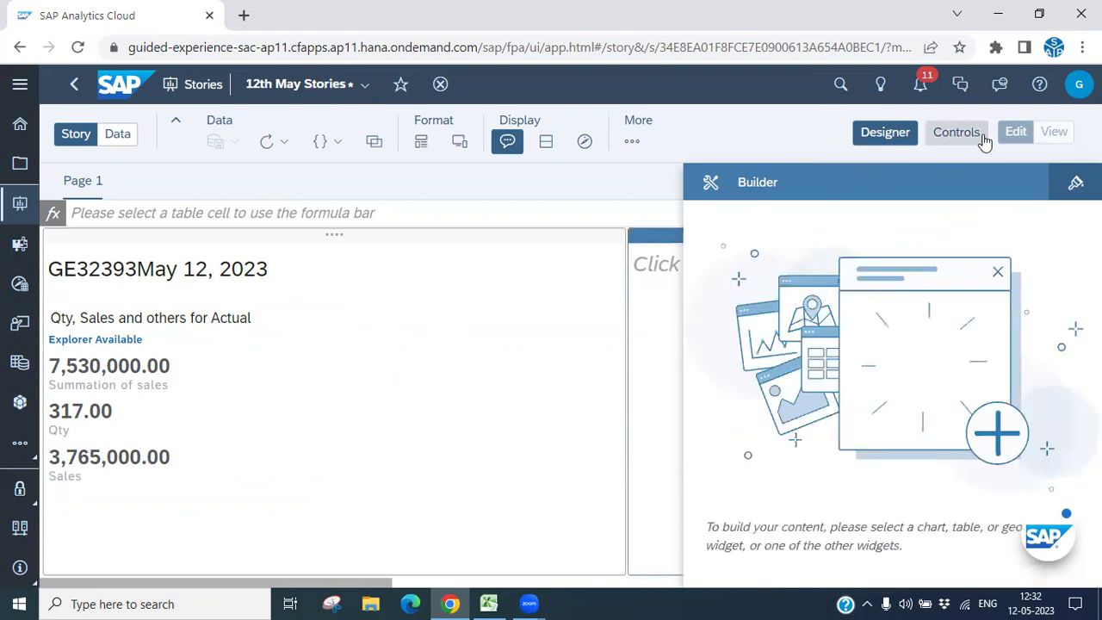
left_click(911, 137)
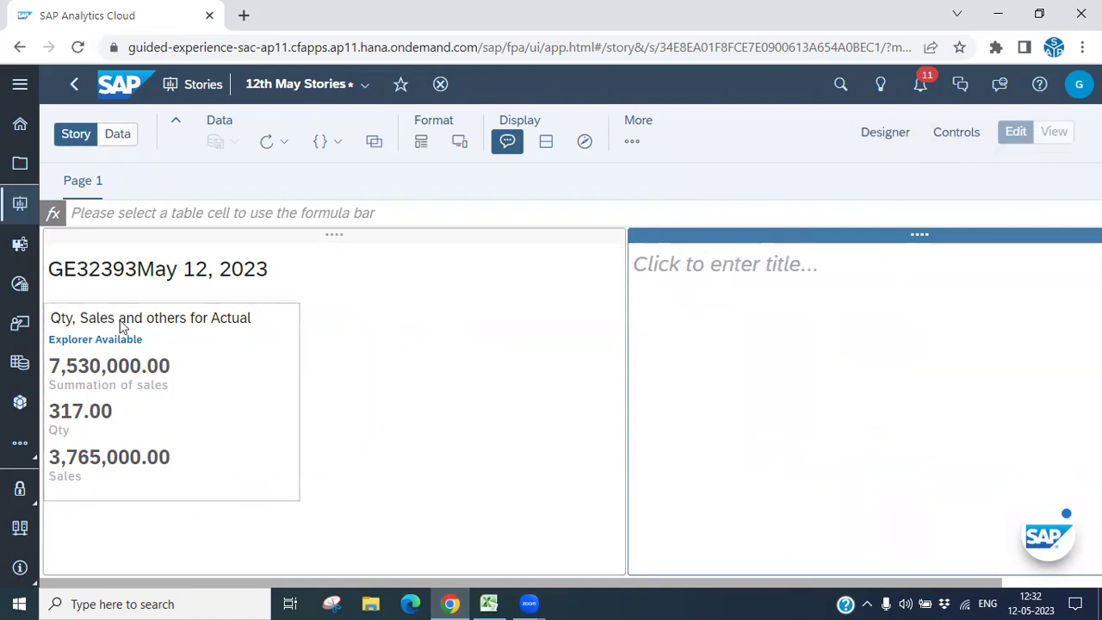
- Look at the dataset's measures in the Data view and return to the story page
left_click(118, 138)
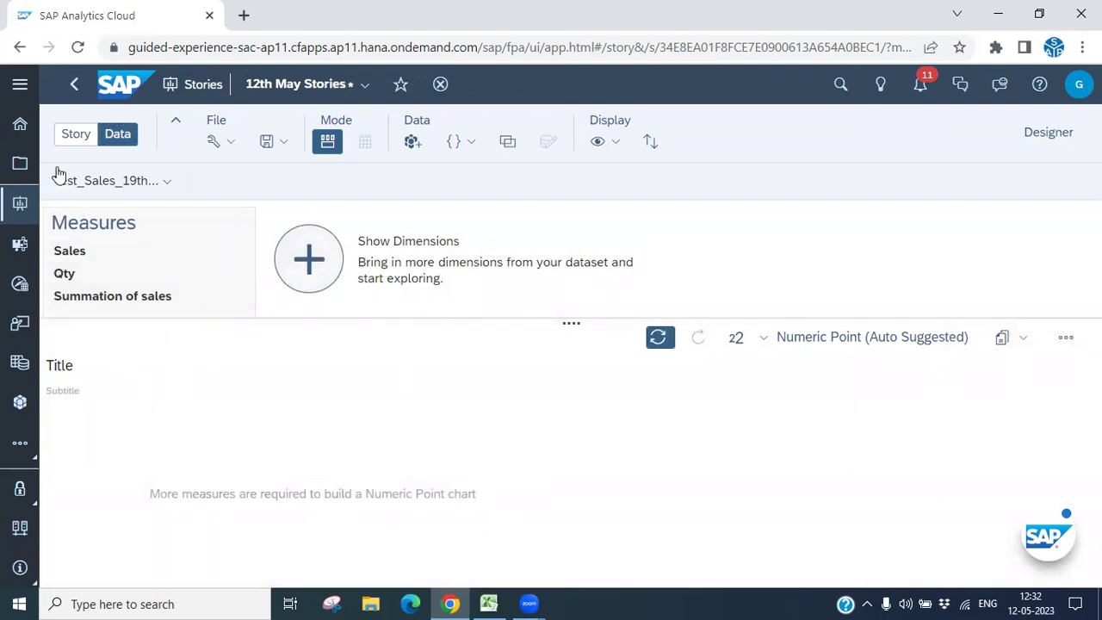
left_click(76, 135)
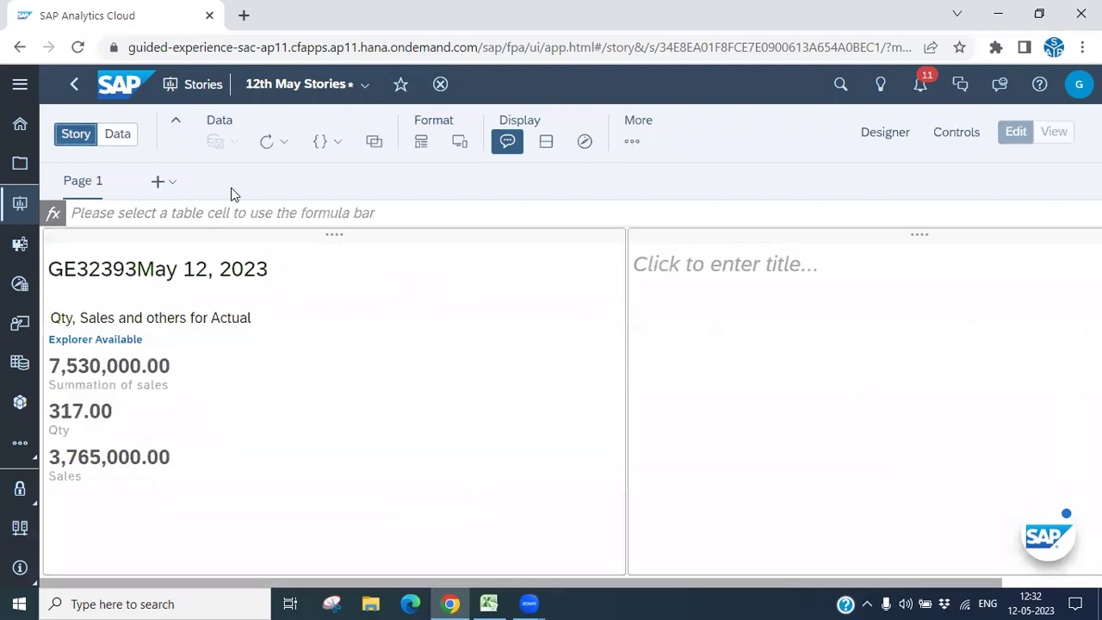
mouse_move(151, 178)
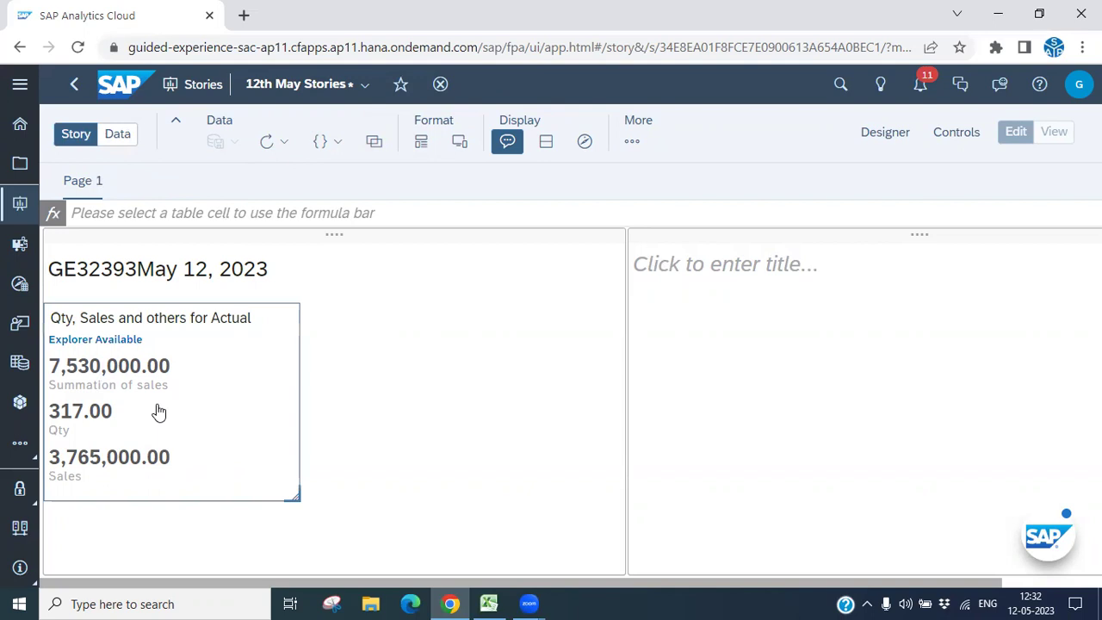
- Review the actions available for the Qty, Sales and others chart and minimize the browser window
left_click(319, 321)
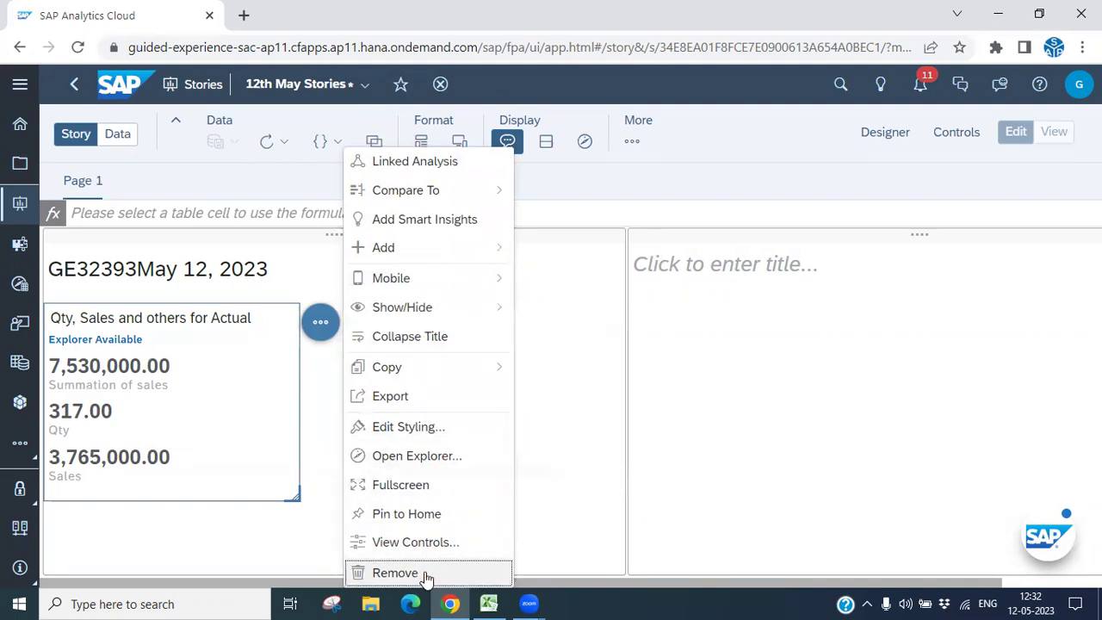
left_click(529, 301)
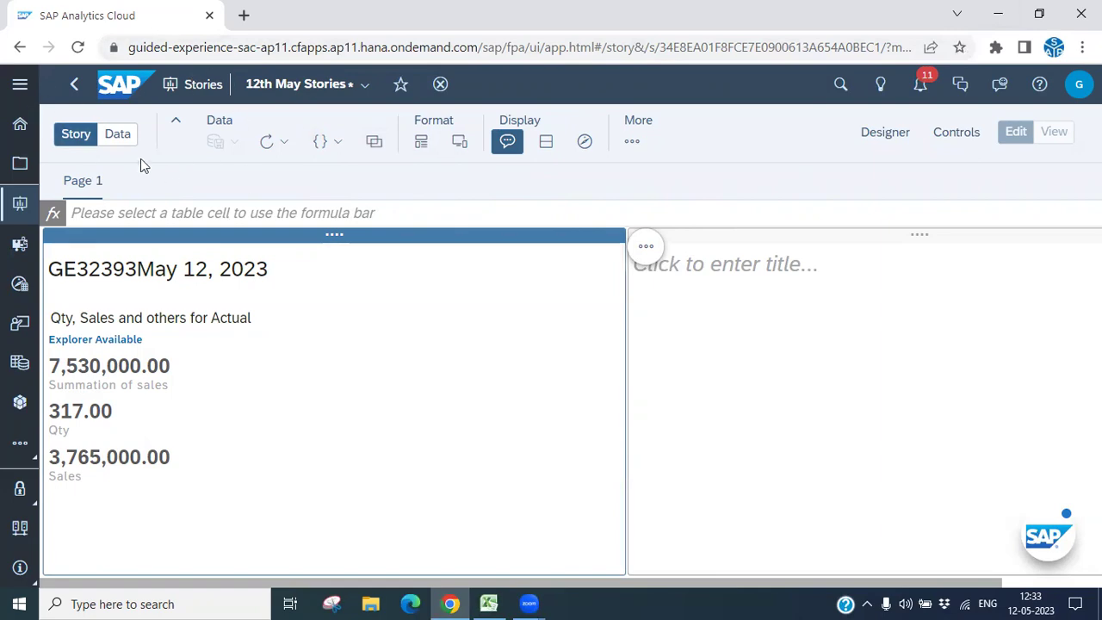
left_click(998, 14)
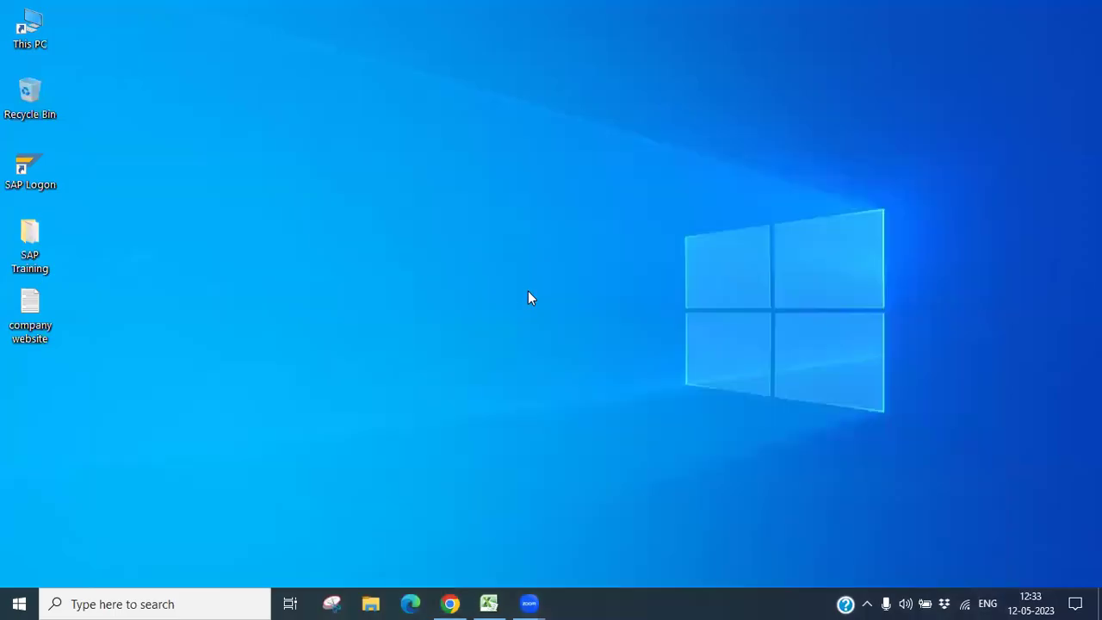